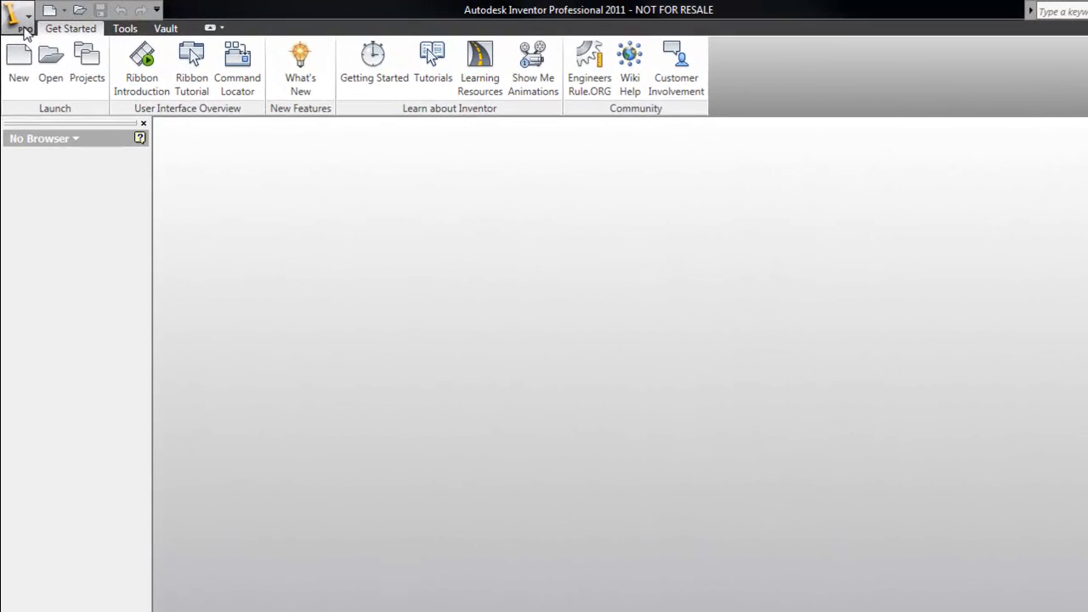
click(69, 17)
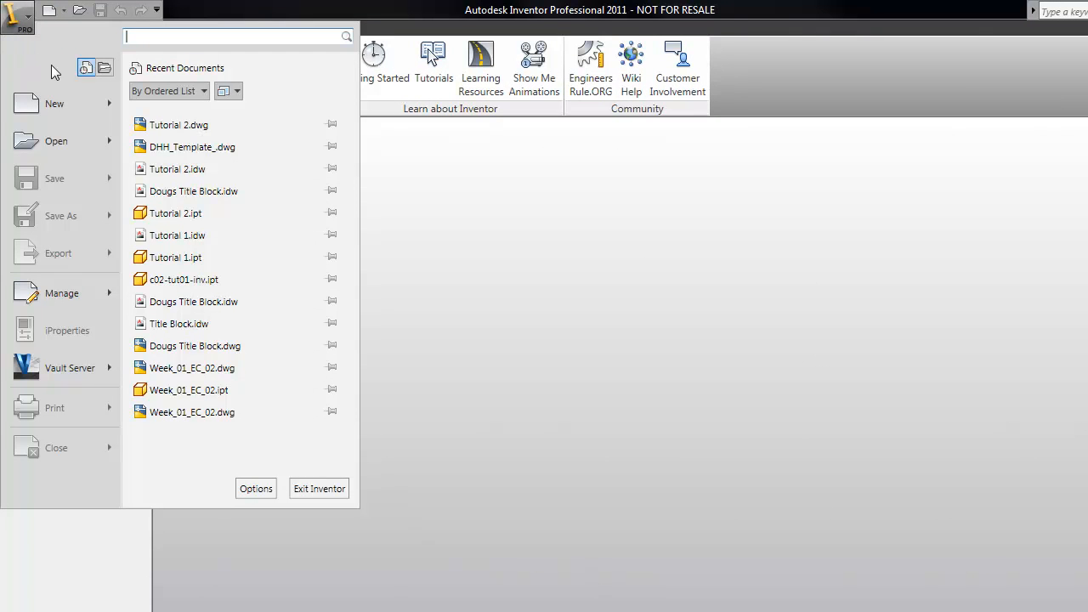
click(53, 141)
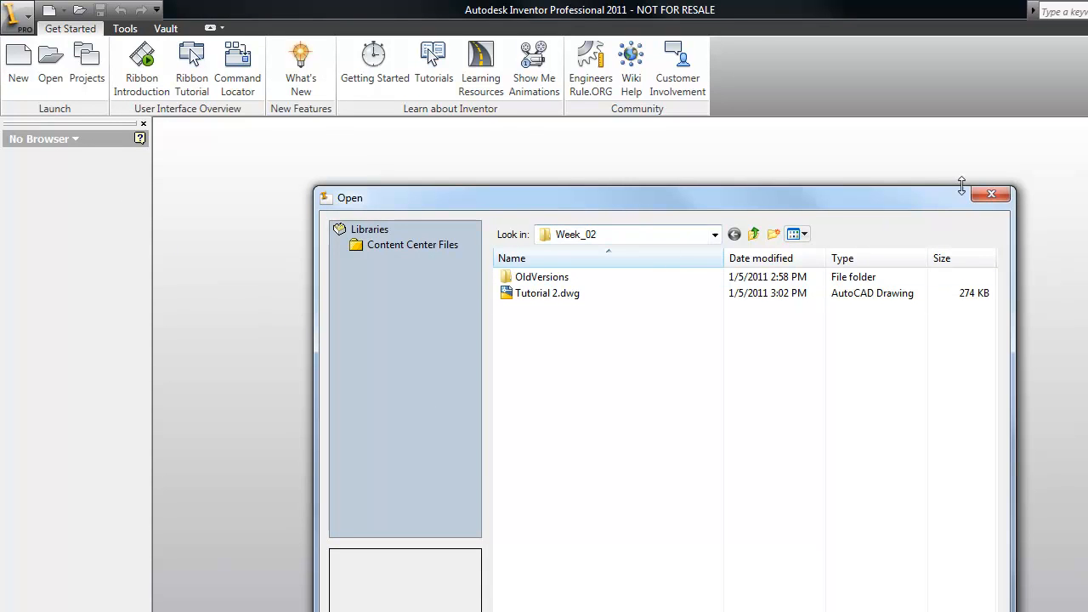
click(988, 194)
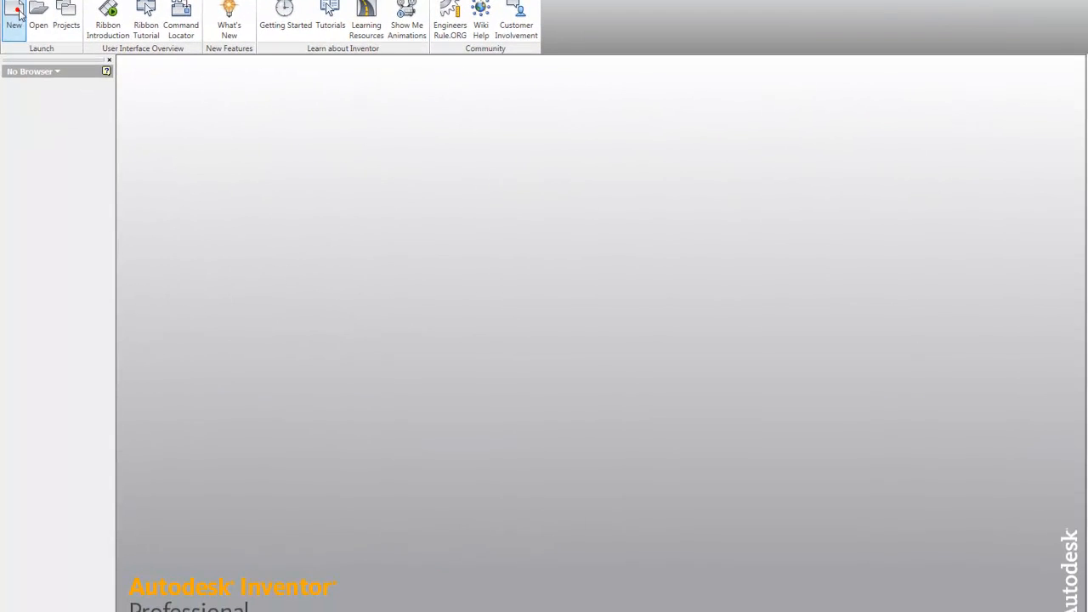
Step: Create a new metric part from the Standard (mm).ipt template
click(17, 12)
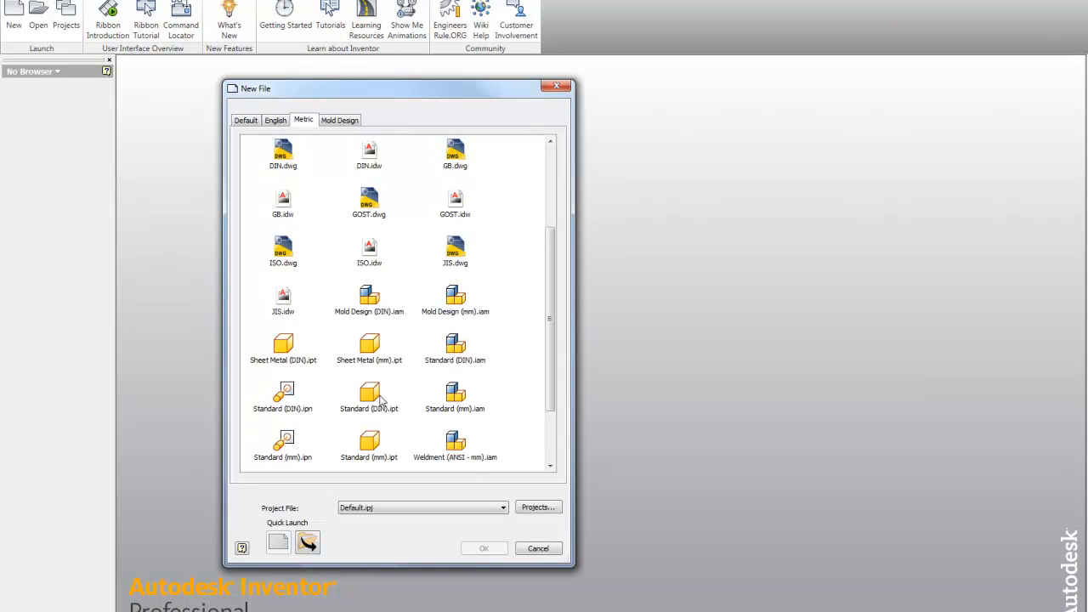
scroll(391, 417, down, 1)
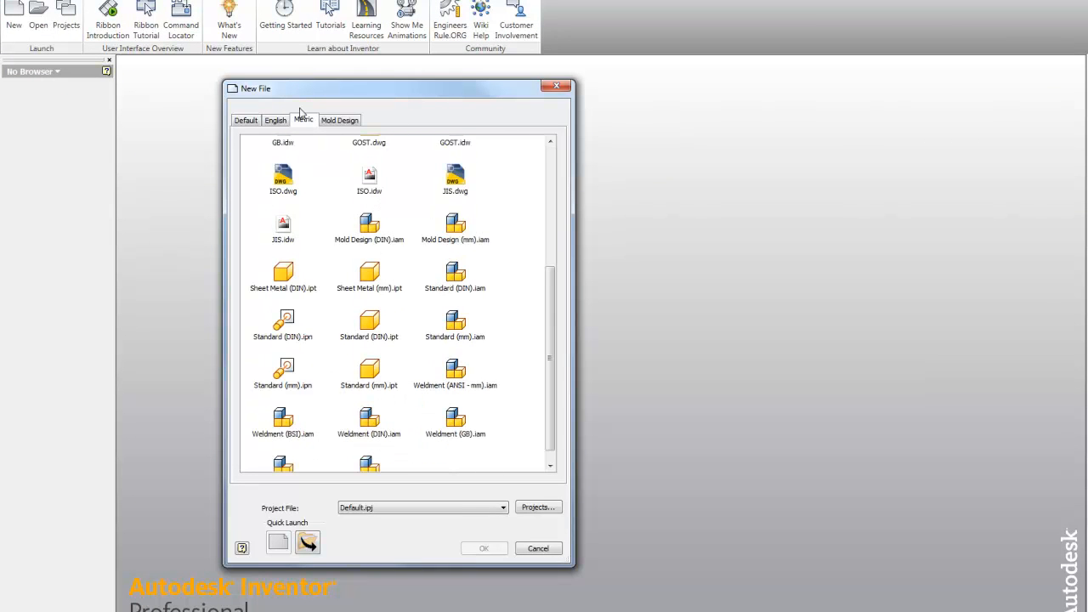
click(370, 384)
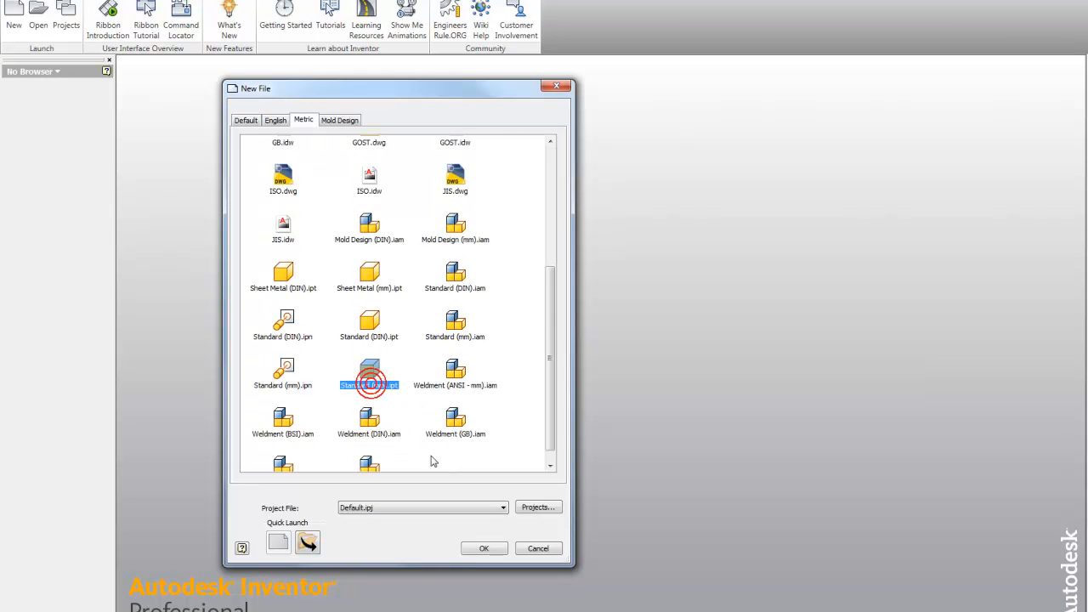
click(484, 548)
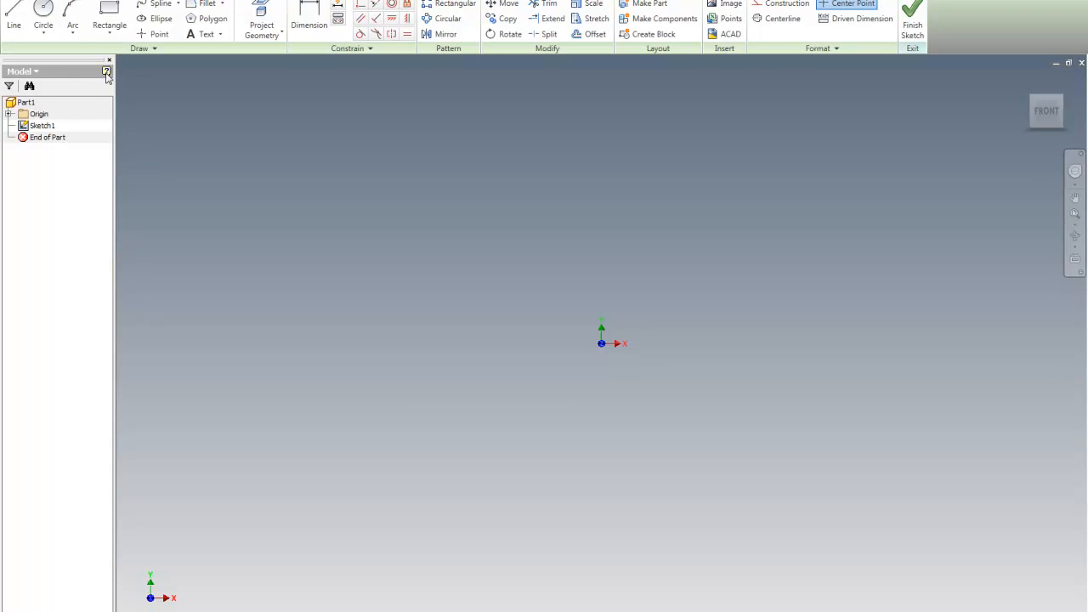
Step: Sketch a two-point rectangle about 37 mm wide and 25 mm high around the sketch origin
click(109, 14)
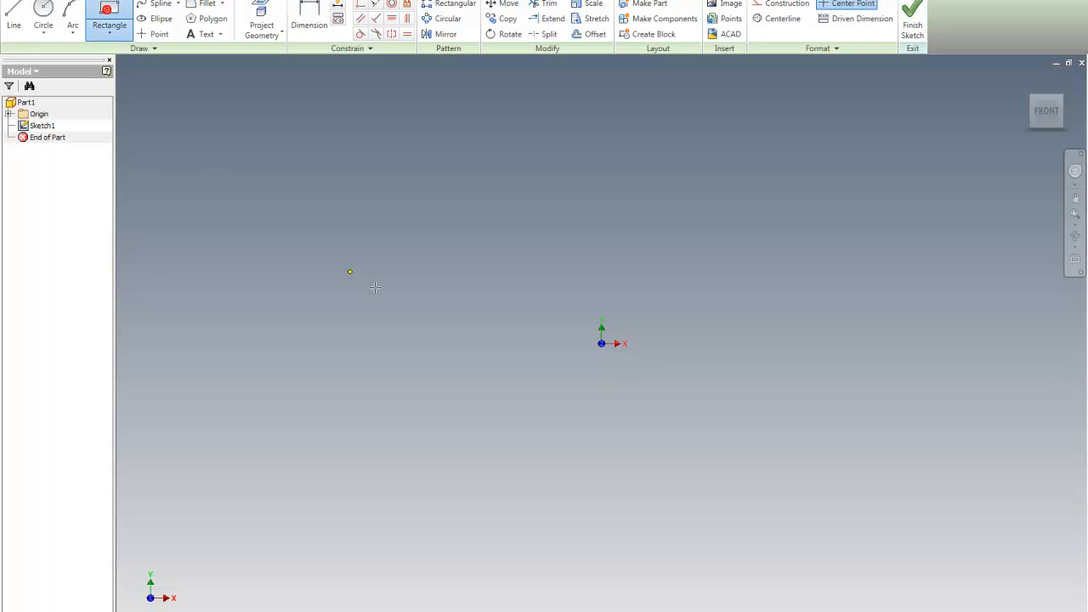
click(470, 266)
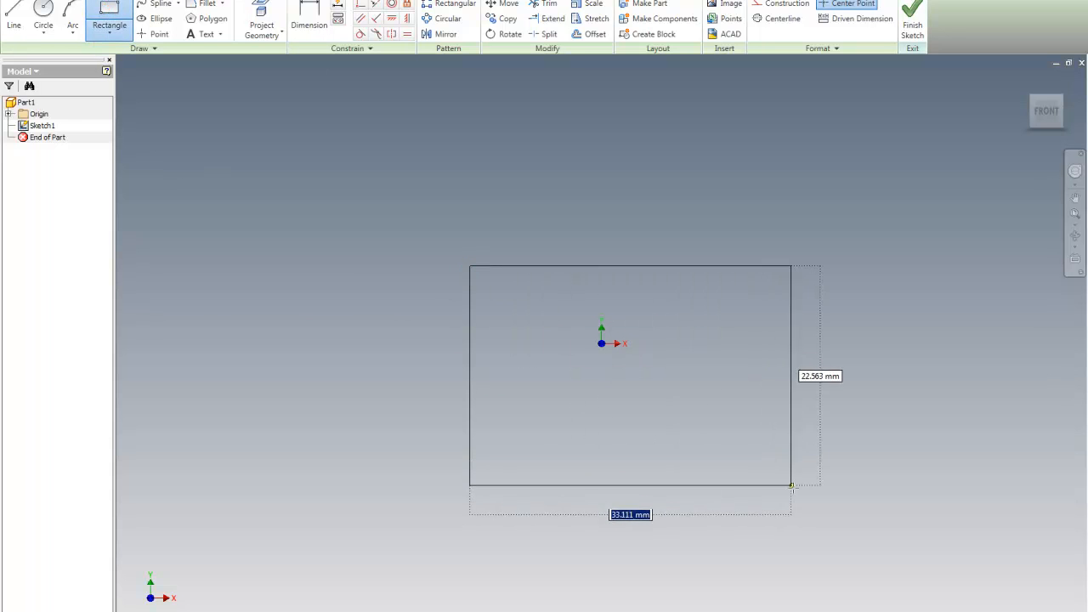
click(832, 504)
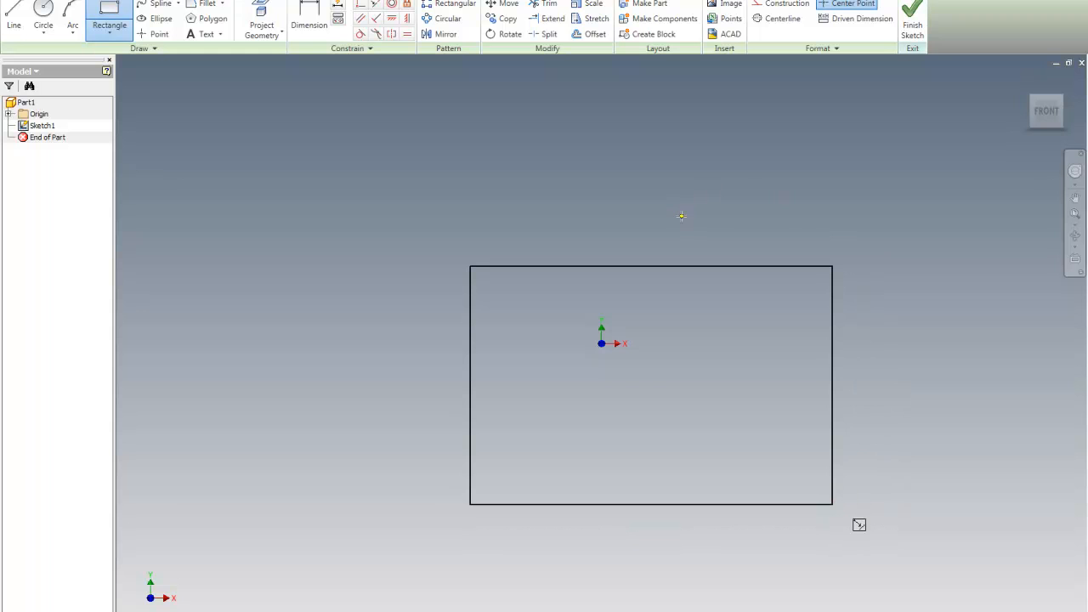
Step: Dimension the rectangle's top edge and set its width to 48 mm
key(d)
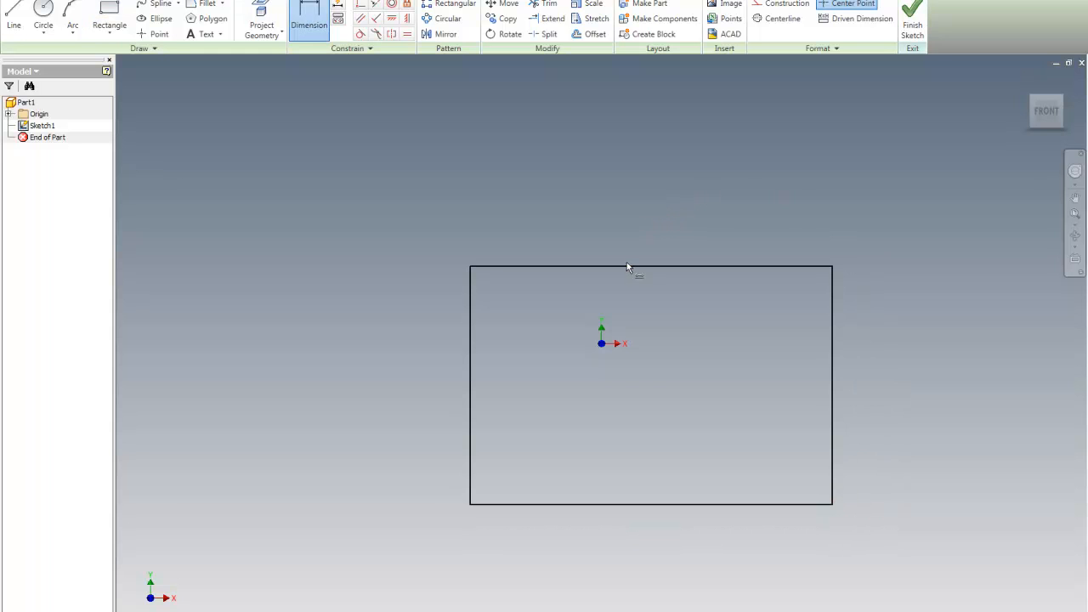
click(624, 268)
click(624, 167)
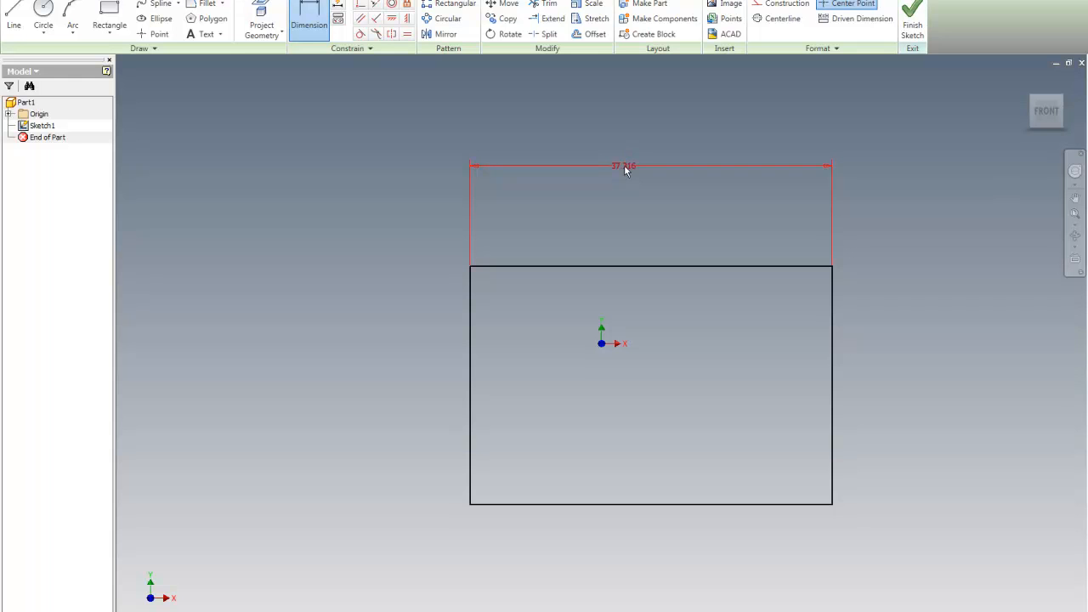
click(625, 168)
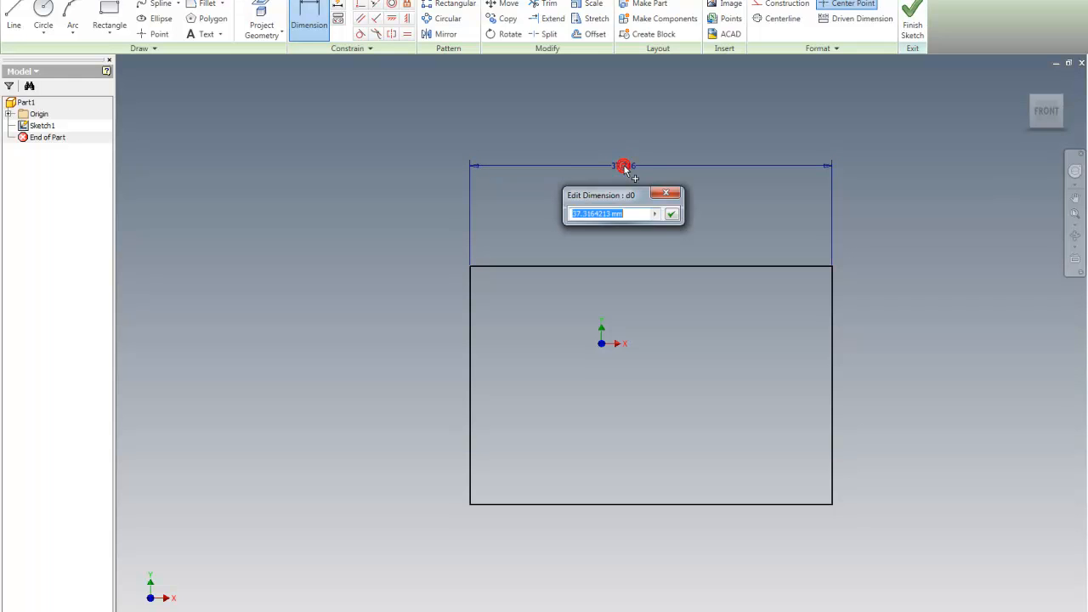
text(48)
key(Return)
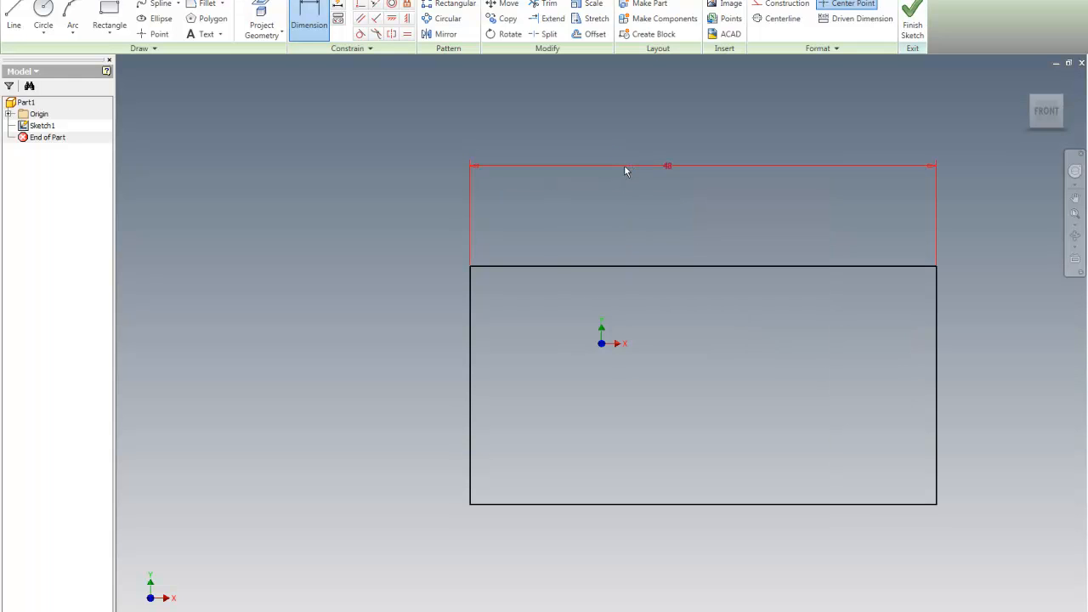
Step: Dimension the rectangle's left edge and set its height to 30 mm
click(466, 396)
click(274, 396)
click(274, 401)
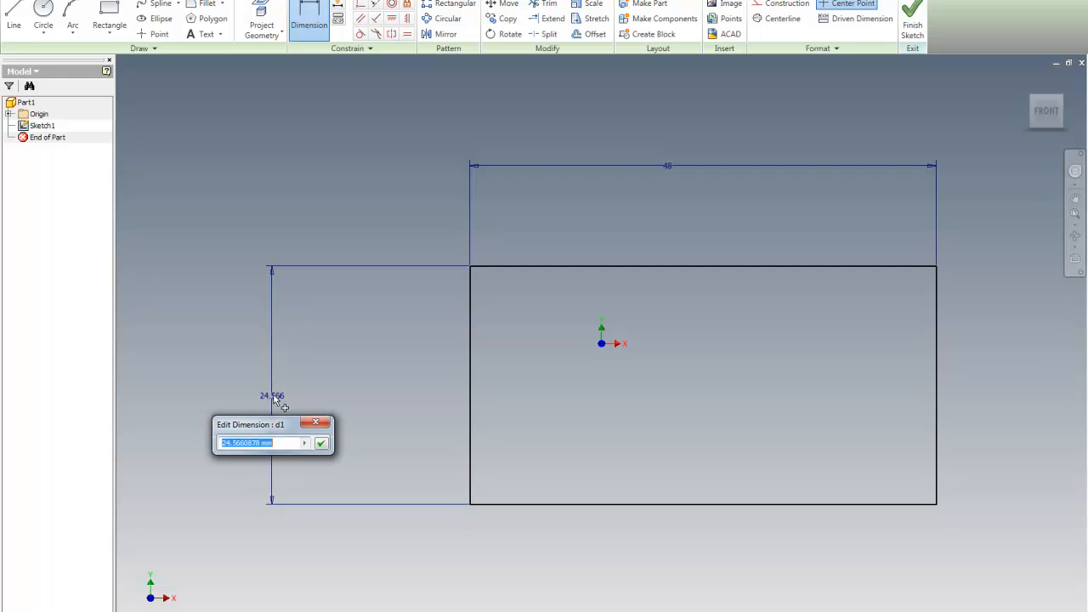
text(3)
key(Return)
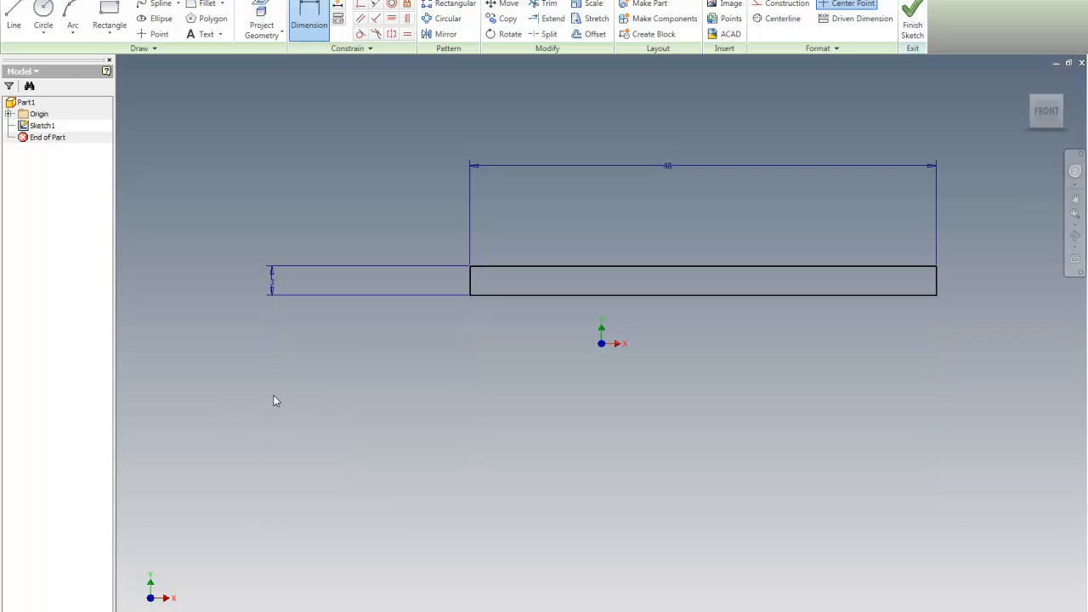
double_click(283, 291)
text(30)
key(Return)
Step: Draw a circle of 24 mm diameter centred on the midpoint of the rectangle's top edge
scroll(67, 276, down, 4)
scroll(215, 308, down, 3)
scroll(235, 295, up, 5)
scroll(372, 301, down, 4)
scroll(187, 281, up, 5)
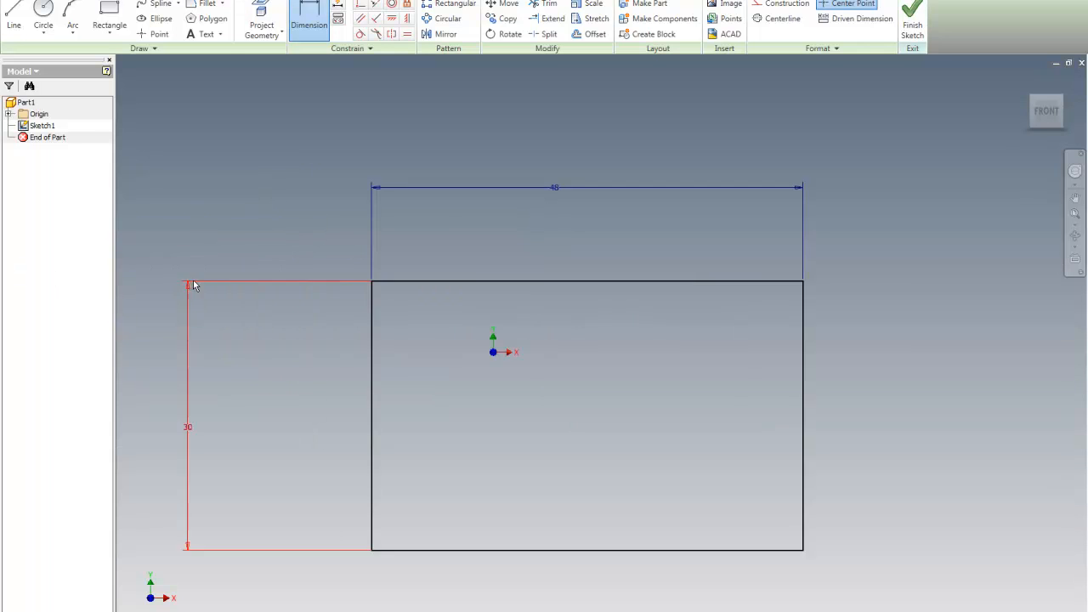
scroll(650, 322, down, 2)
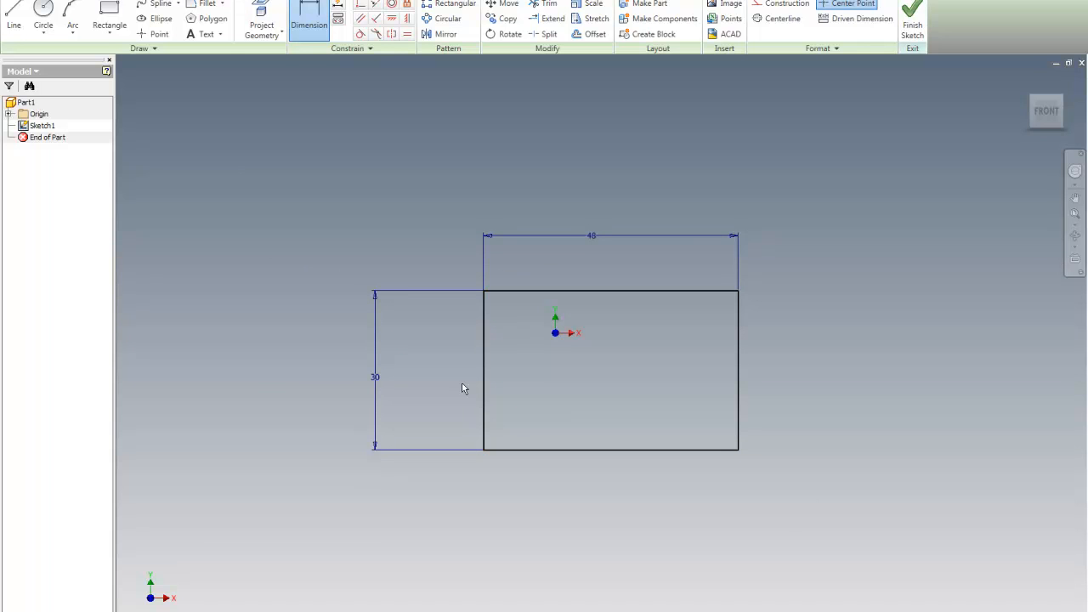
click(44, 14)
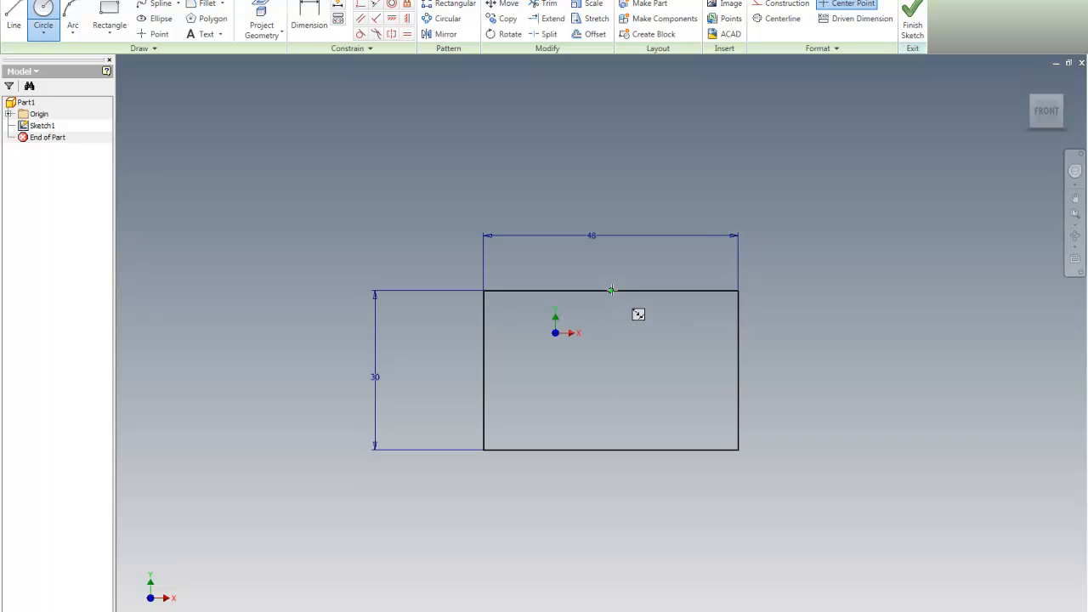
click(611, 291)
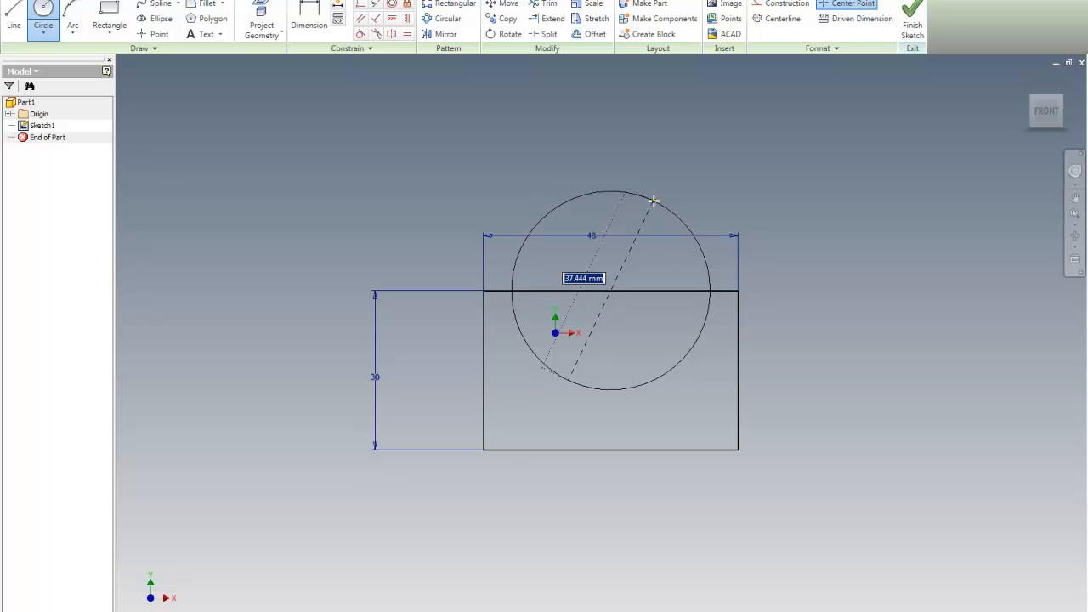
text(24)
key(Return)
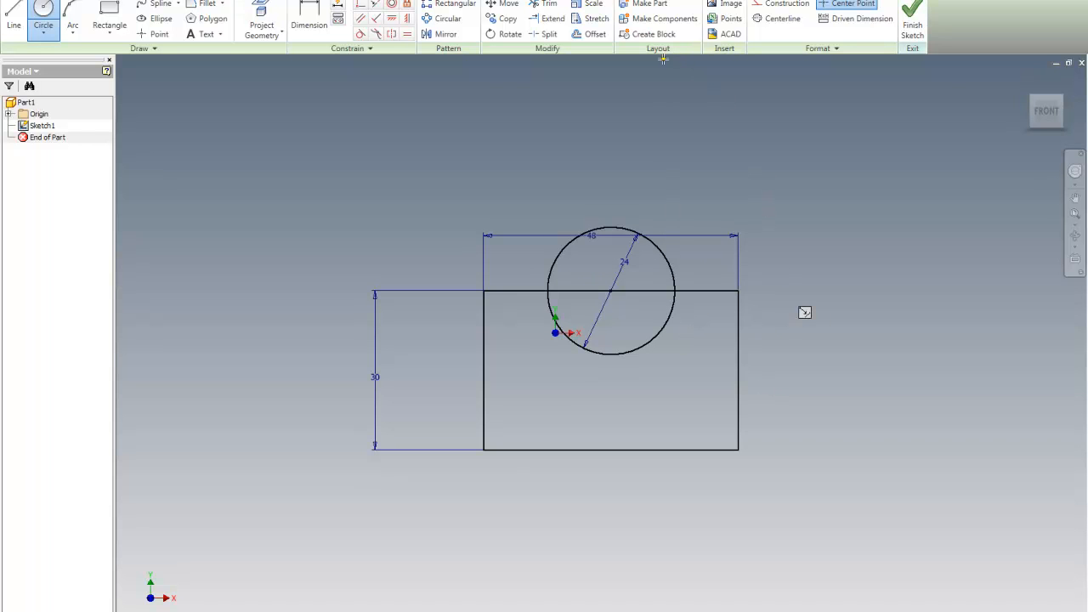
click(504, 18)
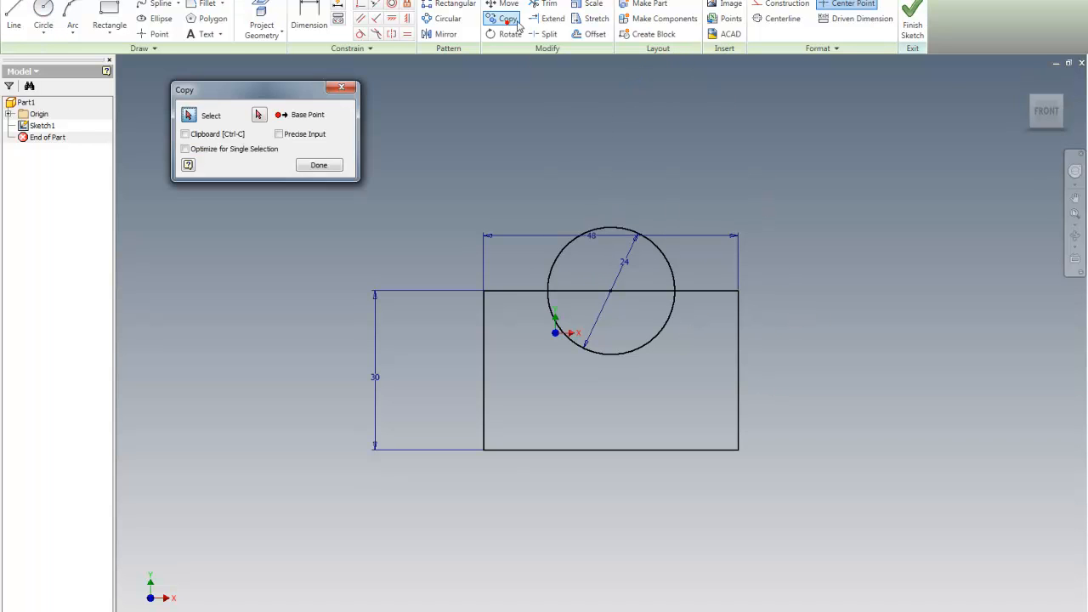
click(594, 227)
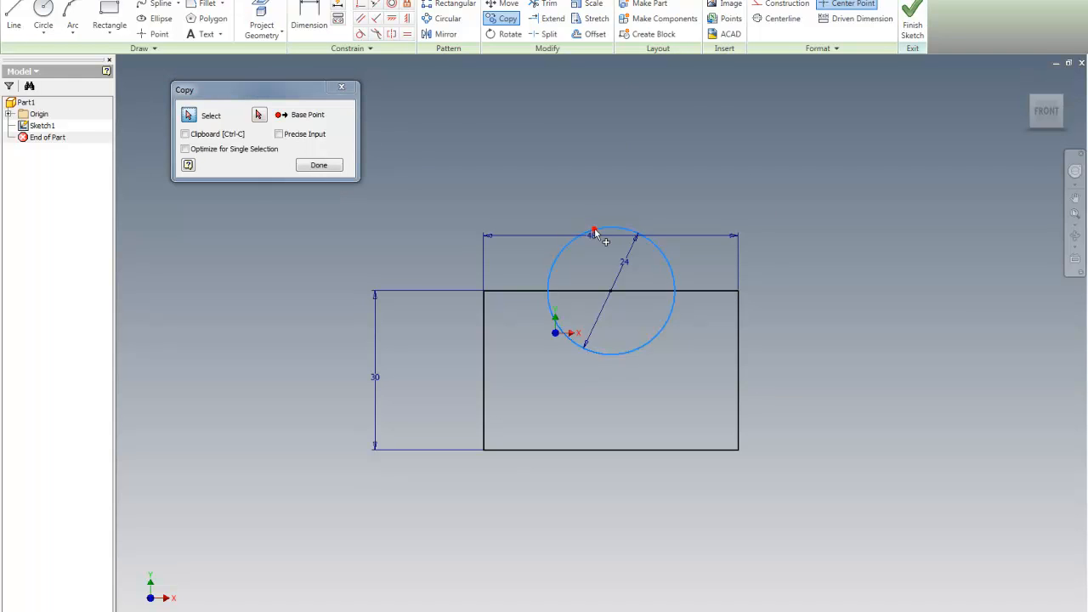
click(260, 117)
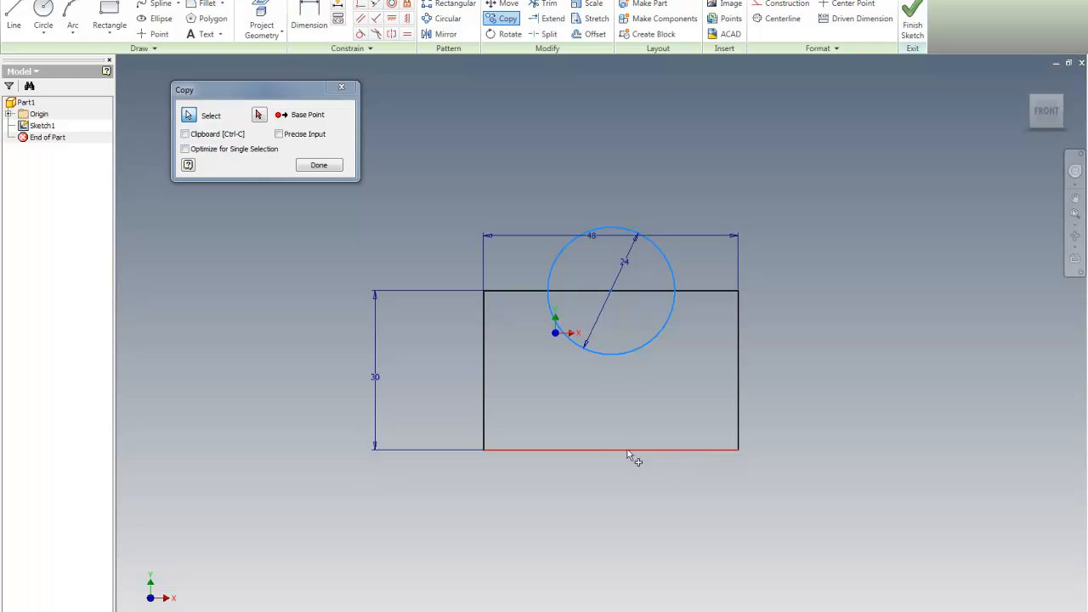
click(613, 450)
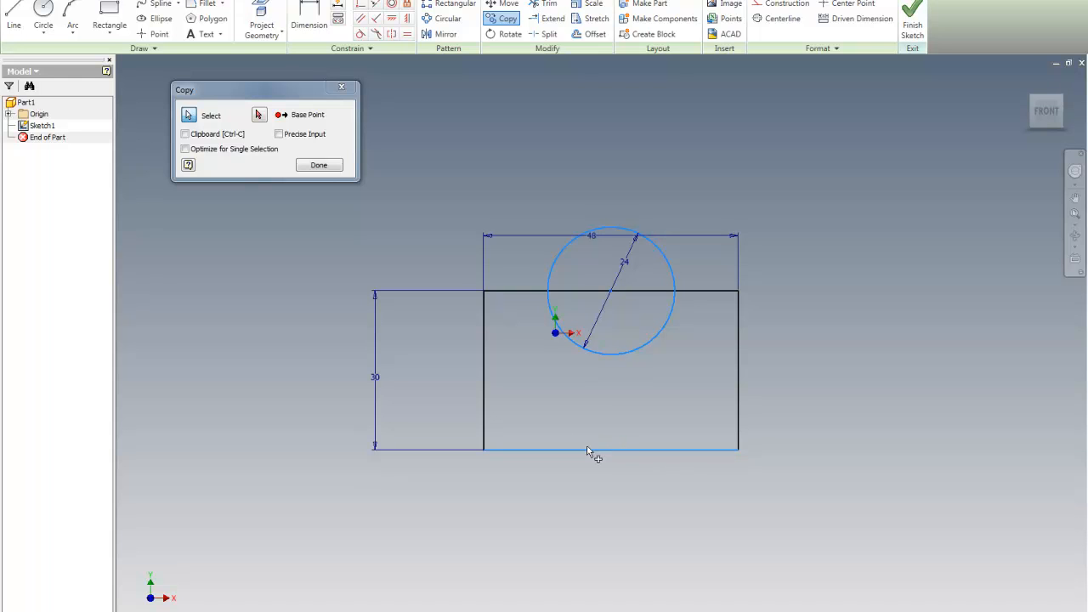
click(319, 165)
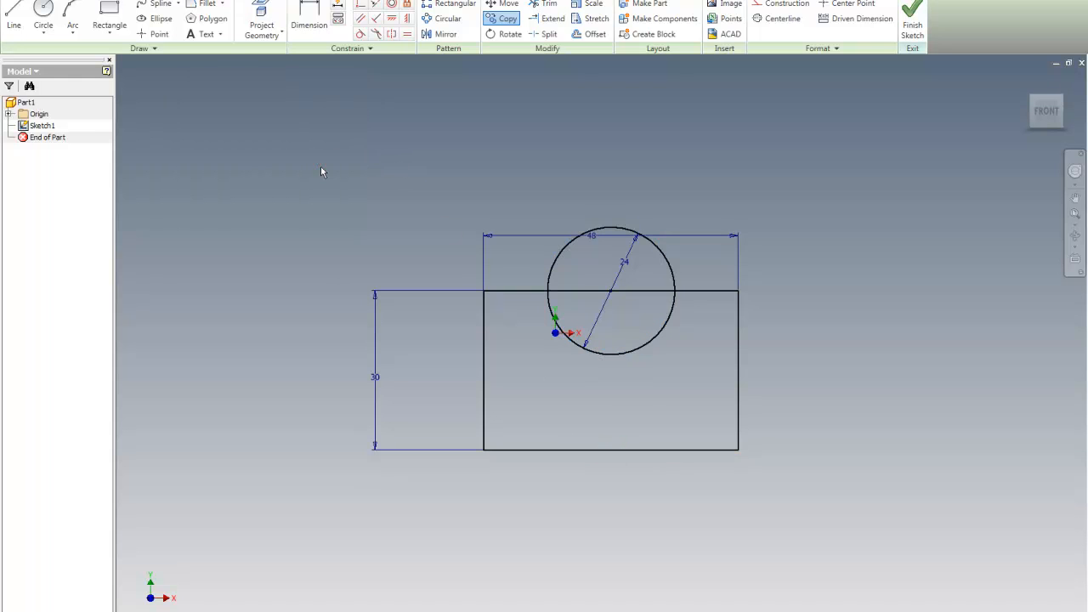
Step: Copy the 24 mm circle from its centre to the midpoint of the rectangle's bottom edge
click(507, 21)
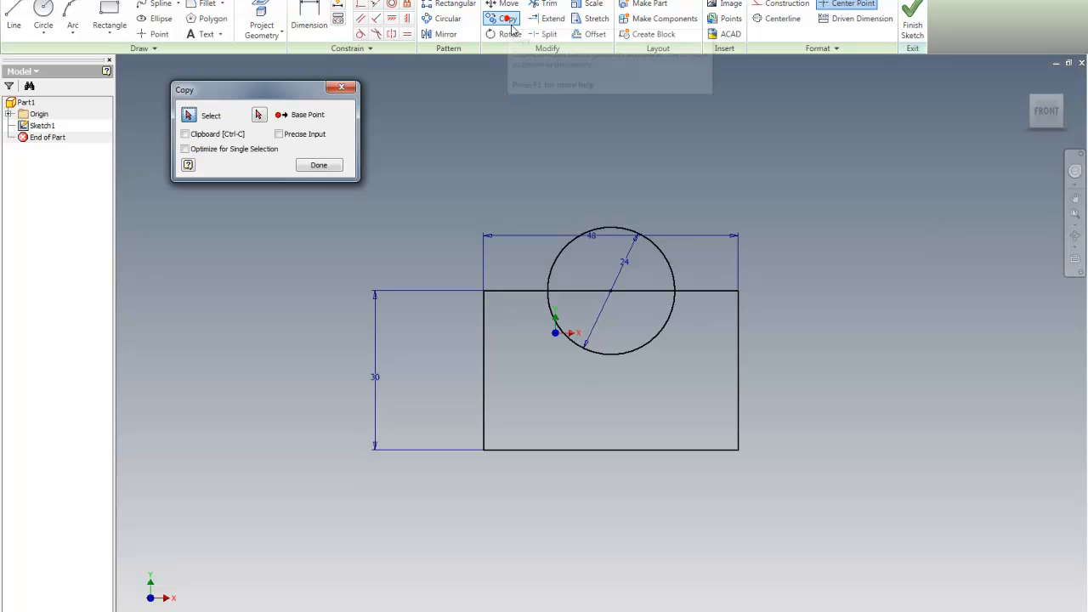
click(616, 234)
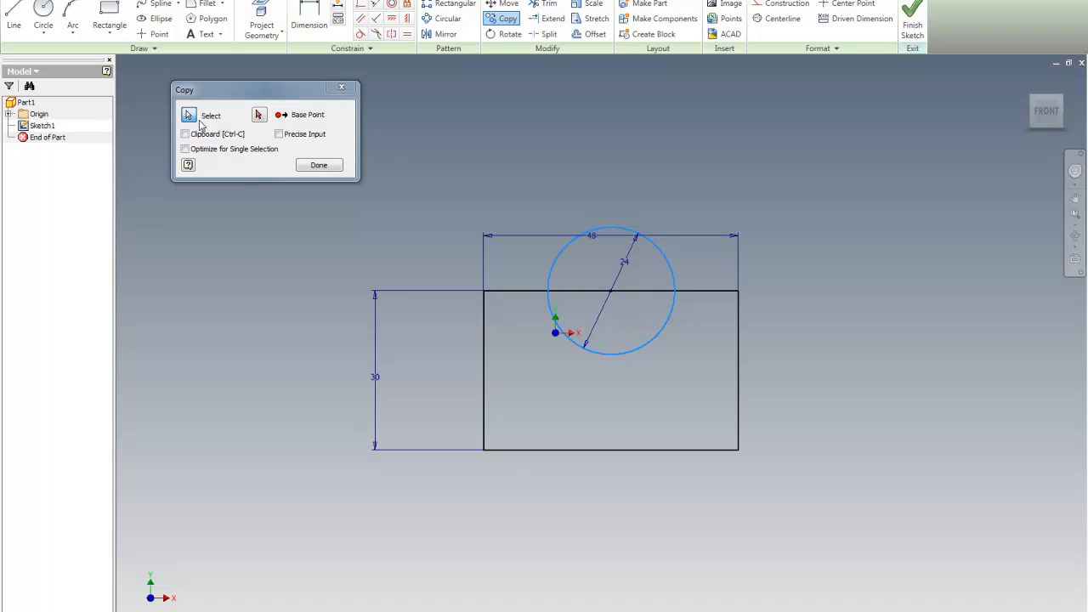
click(259, 115)
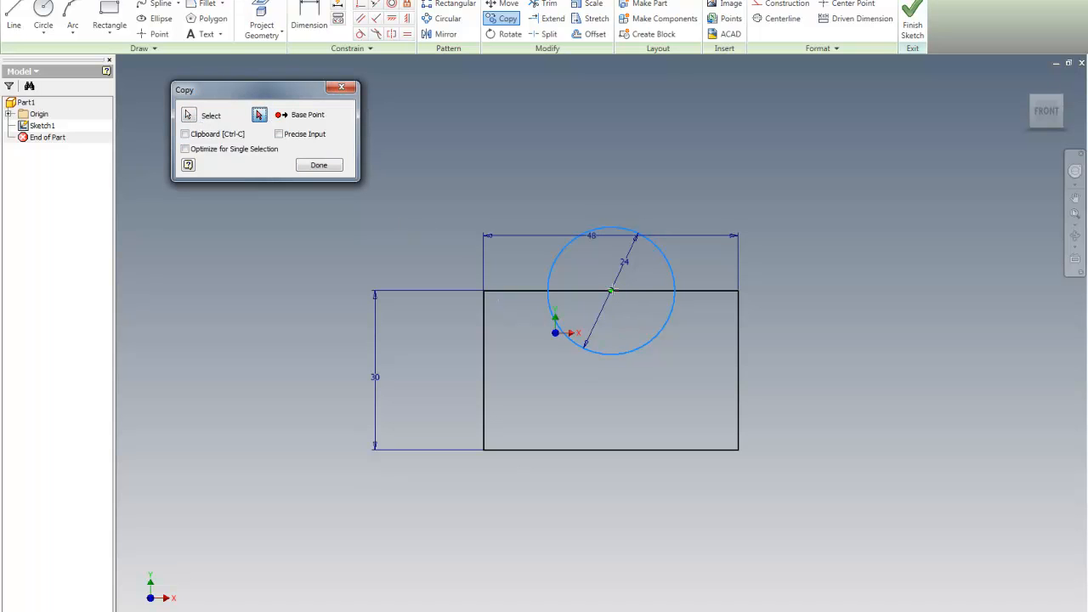
click(610, 290)
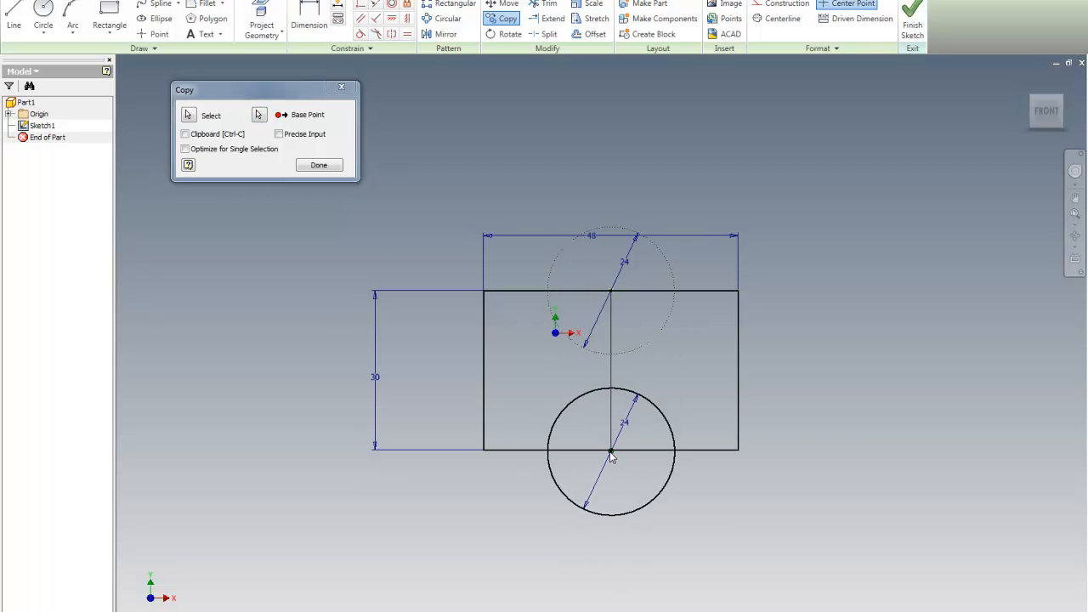
click(610, 450)
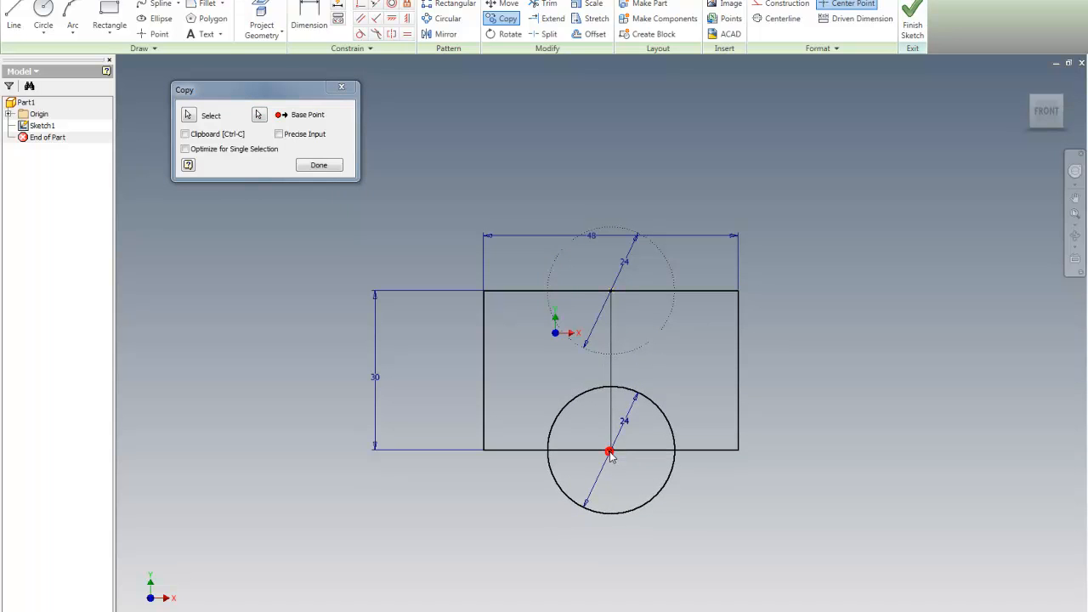
click(327, 166)
Step: Inspect how the lower circle's centre sits on the rectangle's bottom edge, selecting that edge
scroll(670, 528, up, 5)
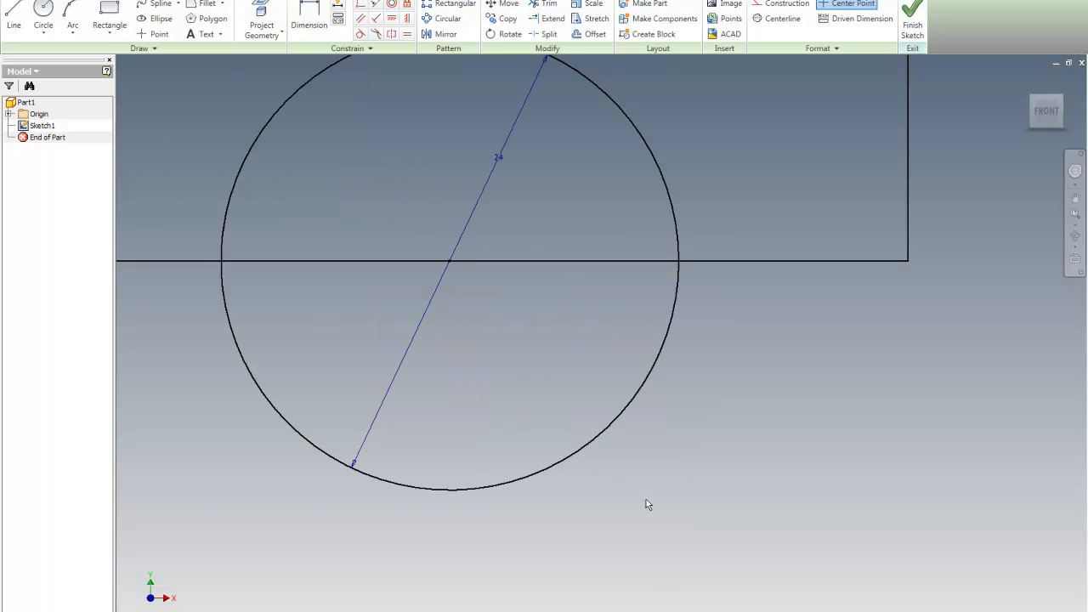
scroll(646, 499, down, 5)
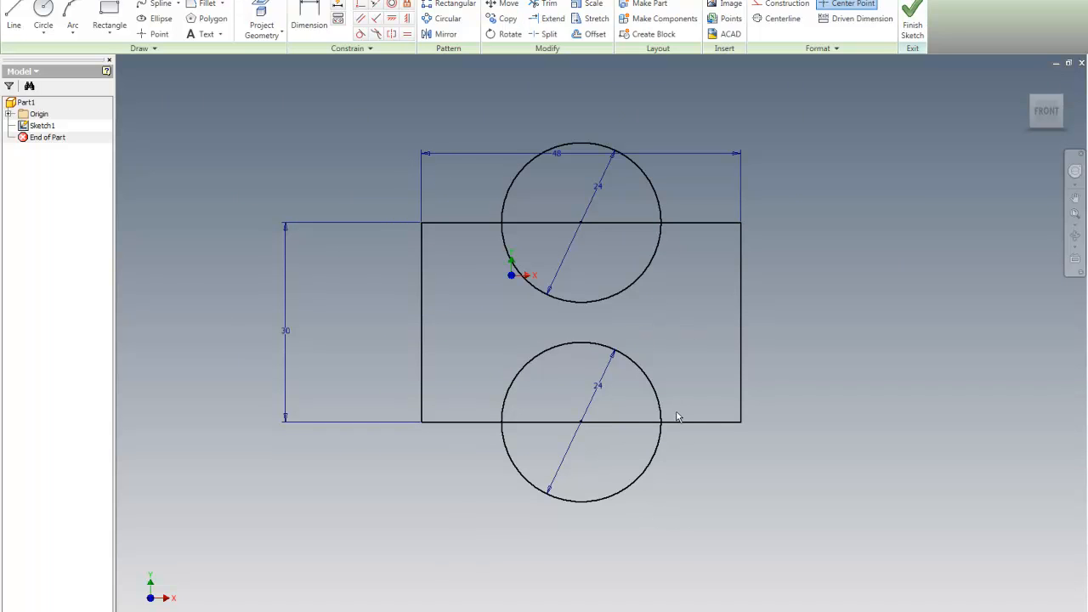
scroll(591, 442, up, 5)
click(552, 362)
click(546, 362)
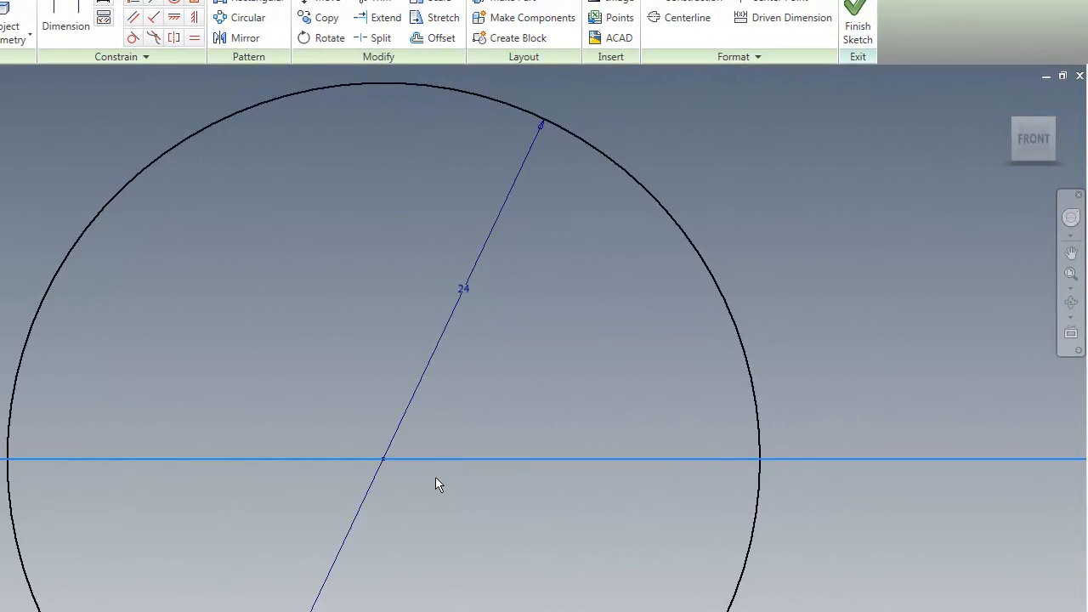
scroll(435, 485, down, 7)
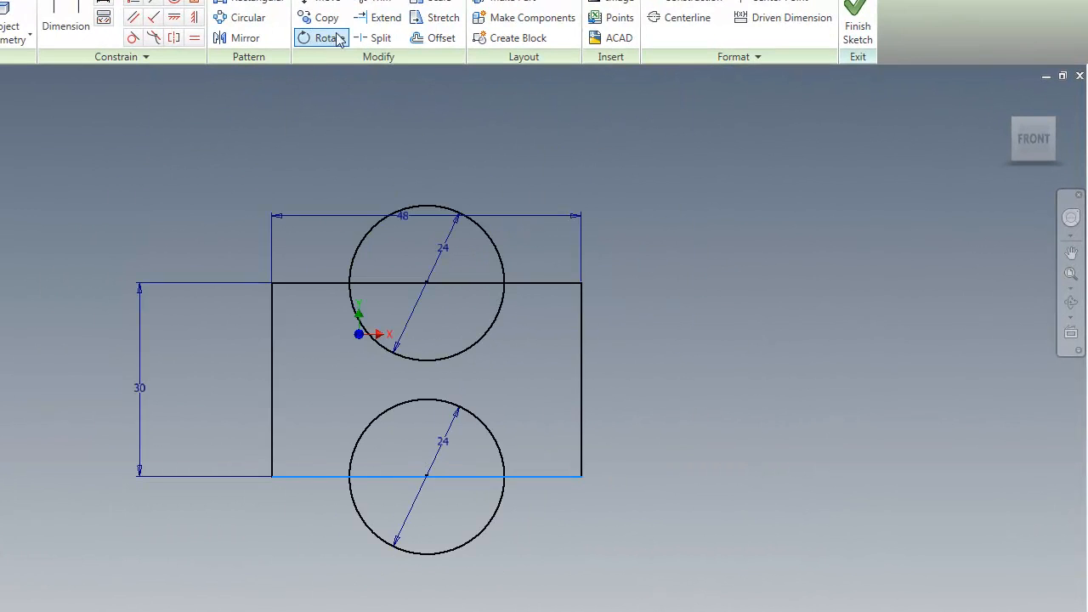
Step: Trim the outer halves of both 24 mm circles and the edge segments inside them, leaving two semicircular notches in the rectangle
click(378, 3)
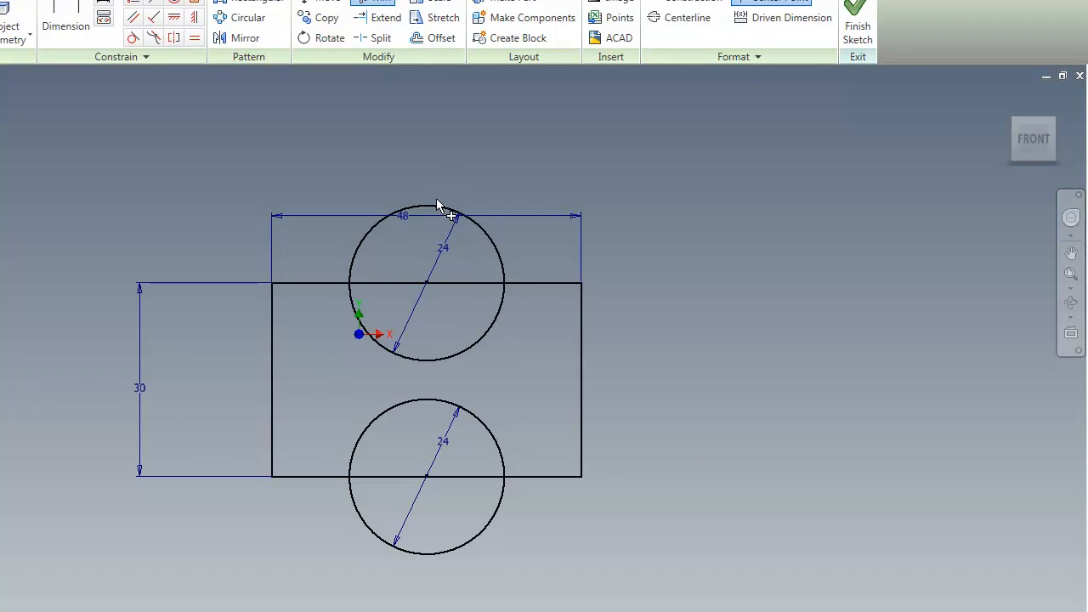
click(437, 206)
click(401, 284)
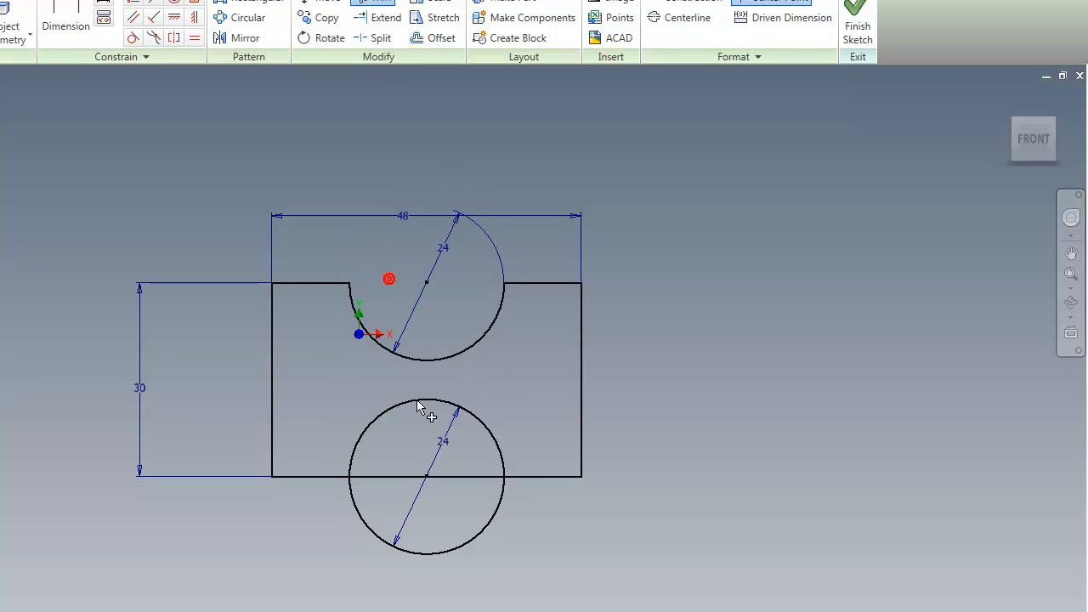
click(387, 478)
click(431, 554)
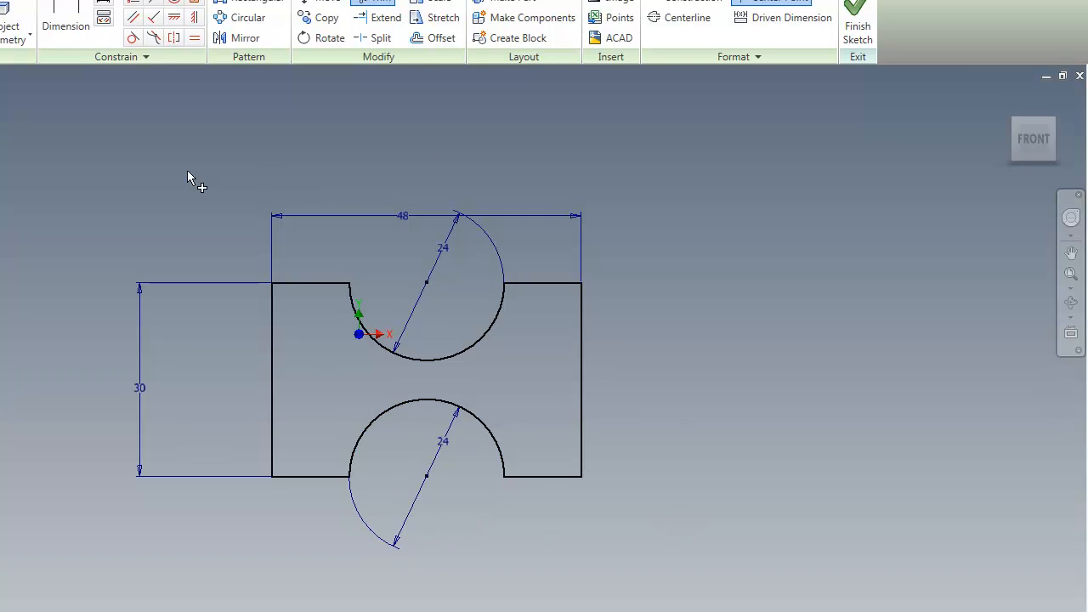
Step: Dimension the horizontal distance between the upper arc's centre and the rectangle's upper-right corner
click(73, 10)
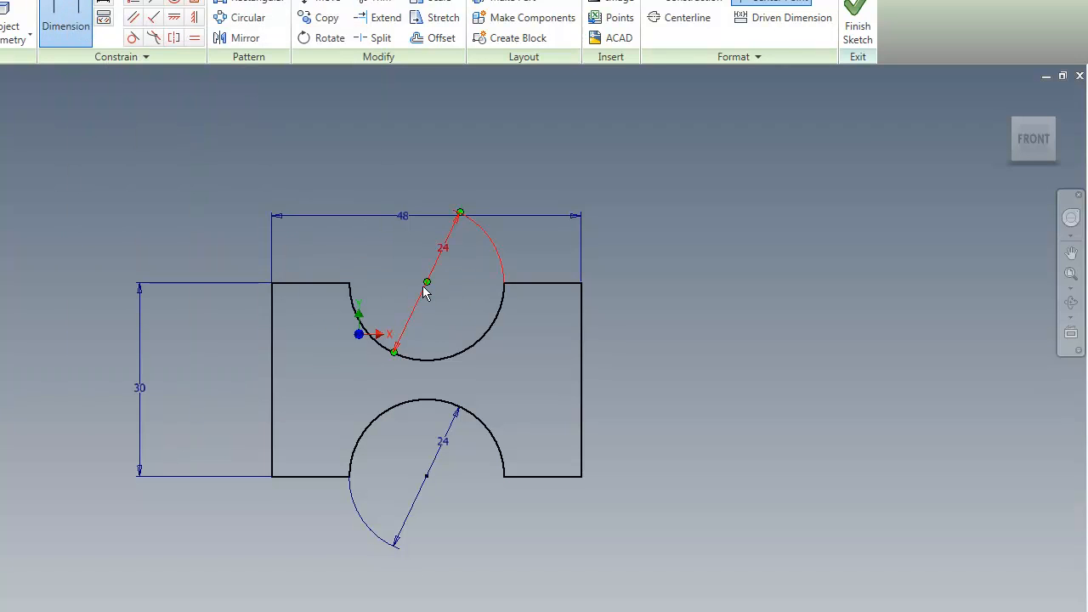
click(580, 282)
click(427, 282)
click(547, 152)
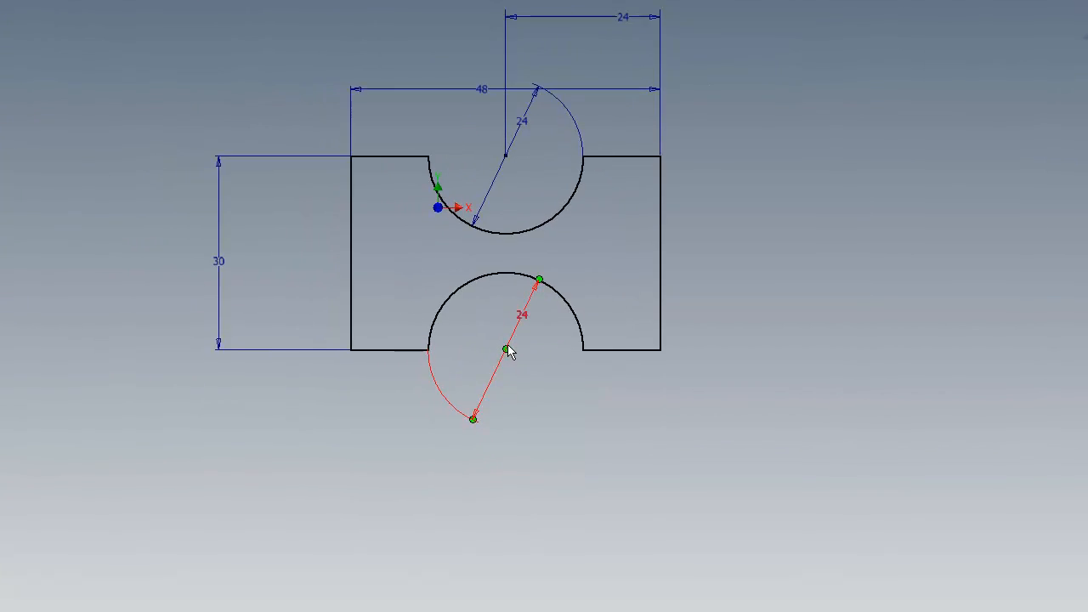
Step: Try to dimension the horizontal distance between the lower arc's centre and the rectangle's lower-right corner
click(432, 467)
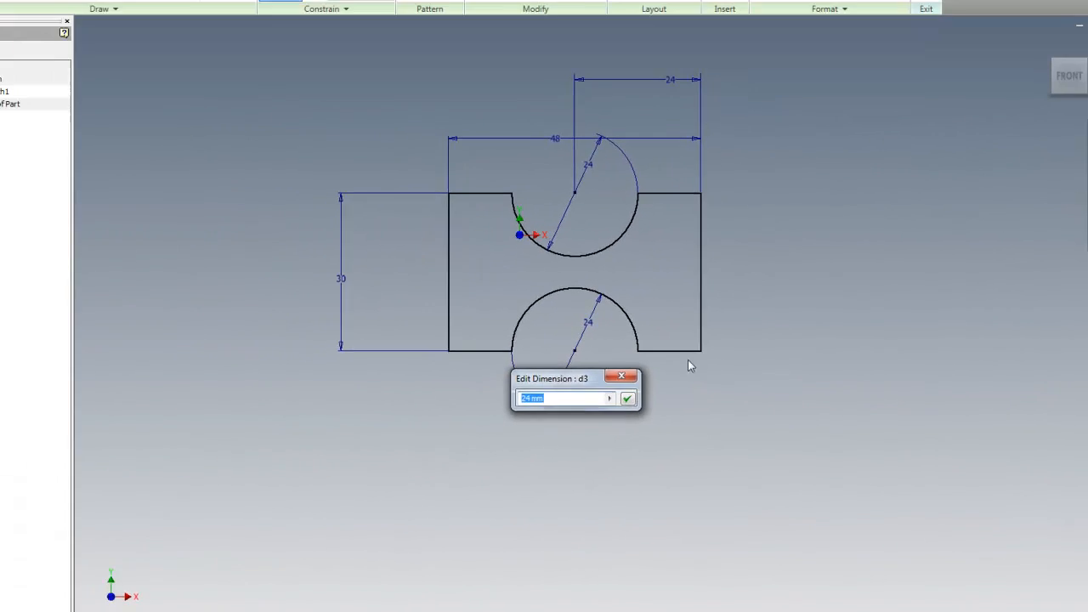
click(607, 350)
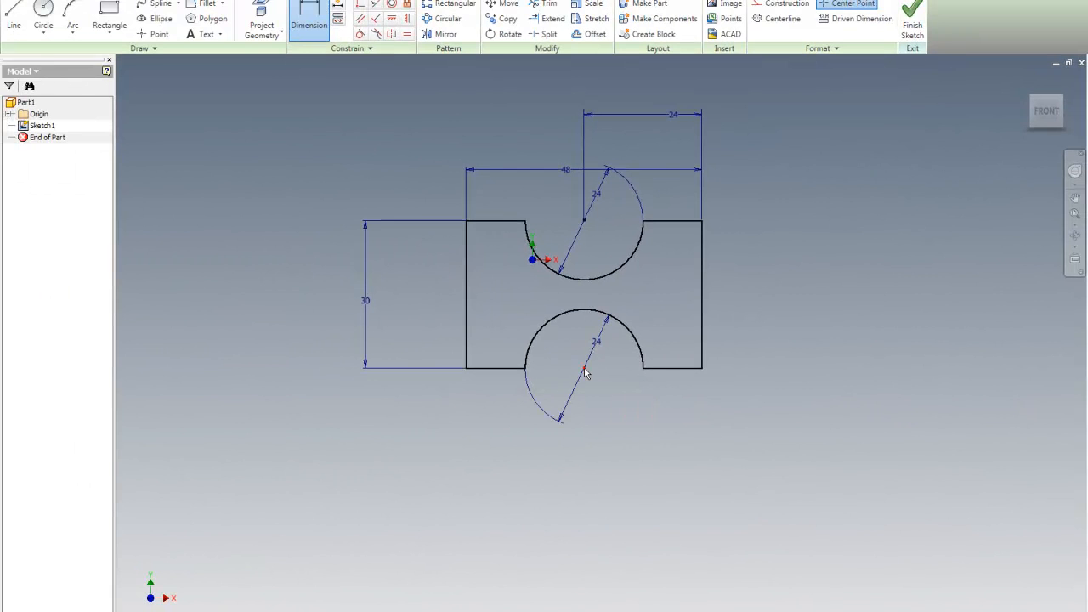
click(702, 370)
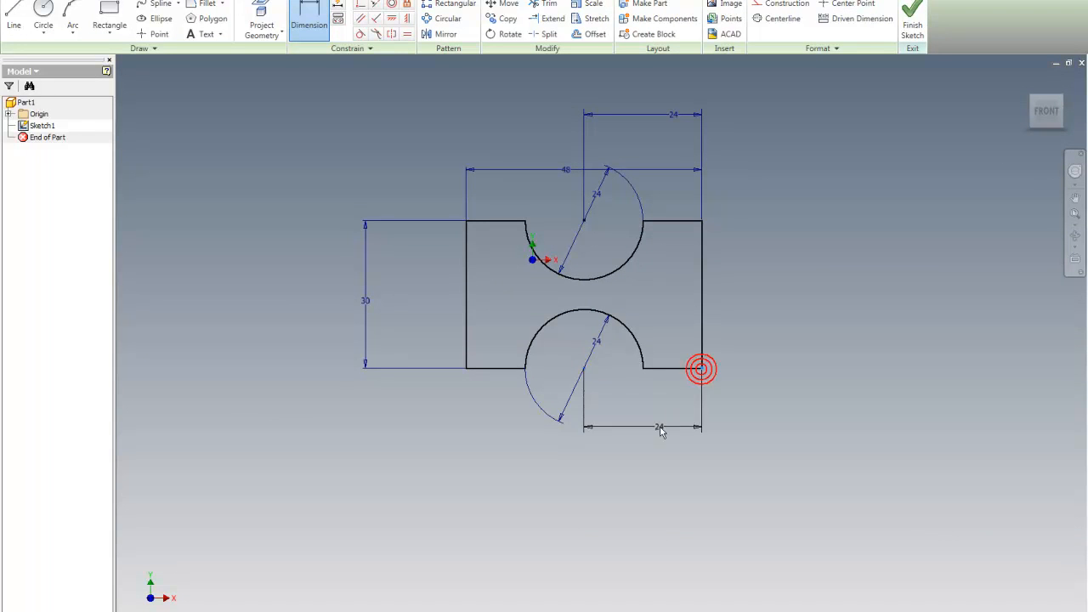
click(652, 432)
key(Escape)
Step: Delete the horizontal centre-to-corner dimensions below and above the profile
drag(722, 440, 662, 416)
key(Delete)
drag(727, 125, 680, 109)
key(Delete)
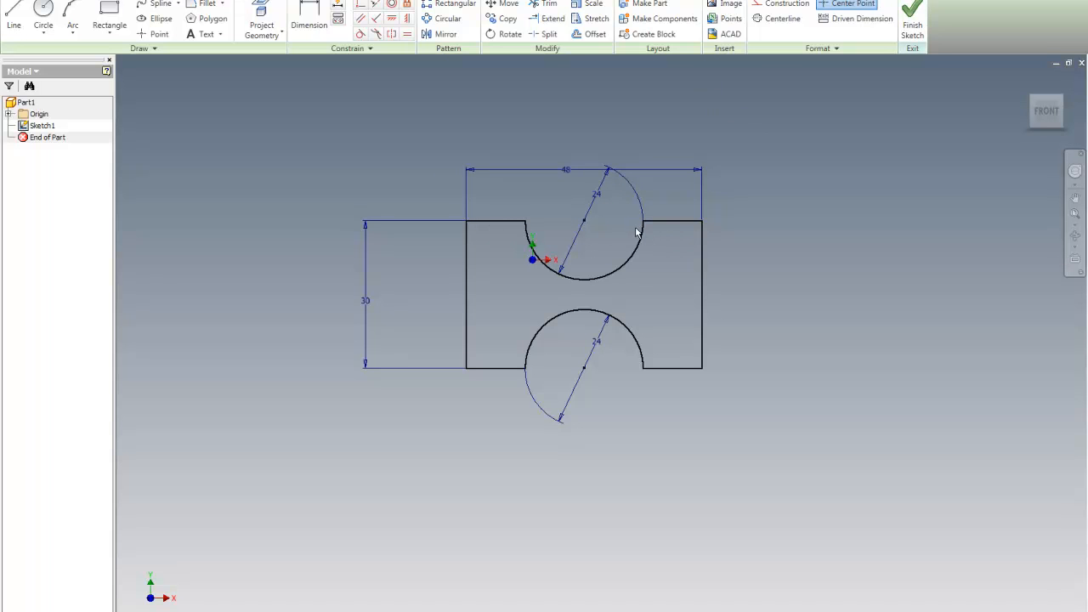
Step: Finish the sketch and extrude the notched profile 20 mm
right_click(234, 116)
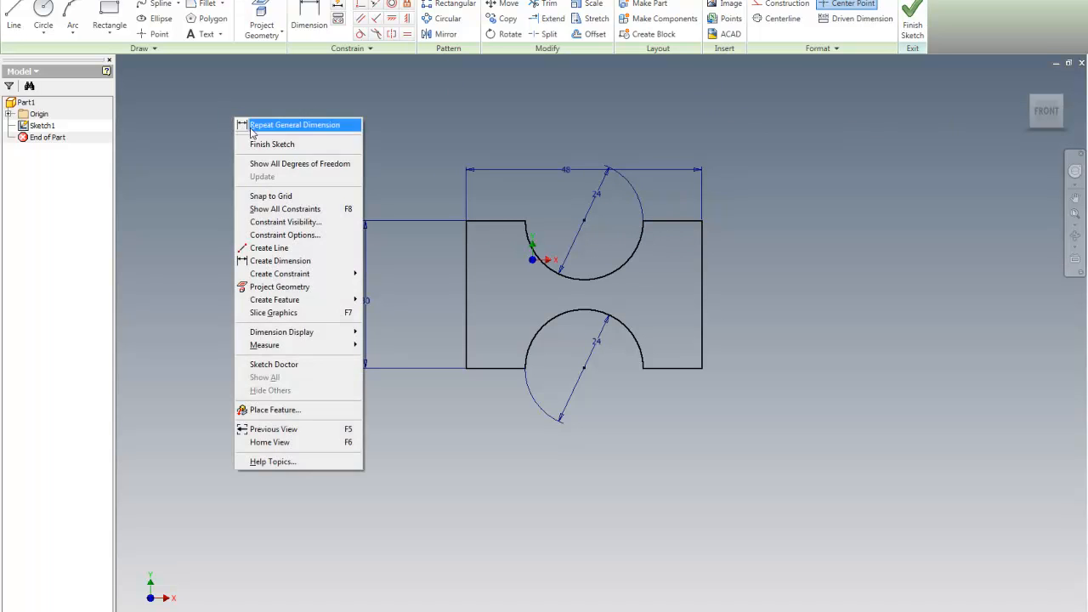
click(245, 143)
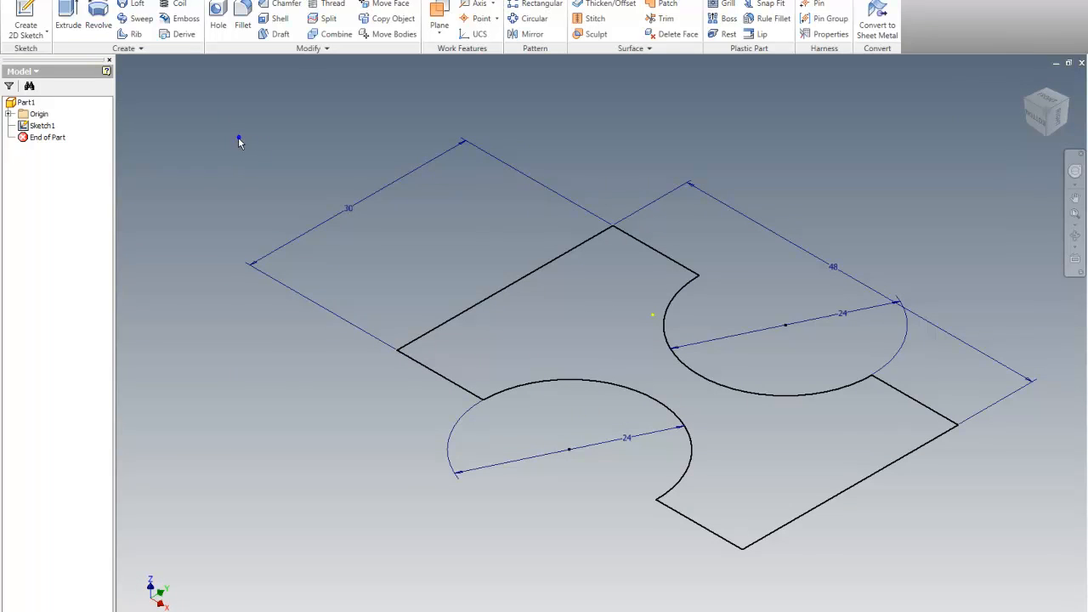
right_click(241, 138)
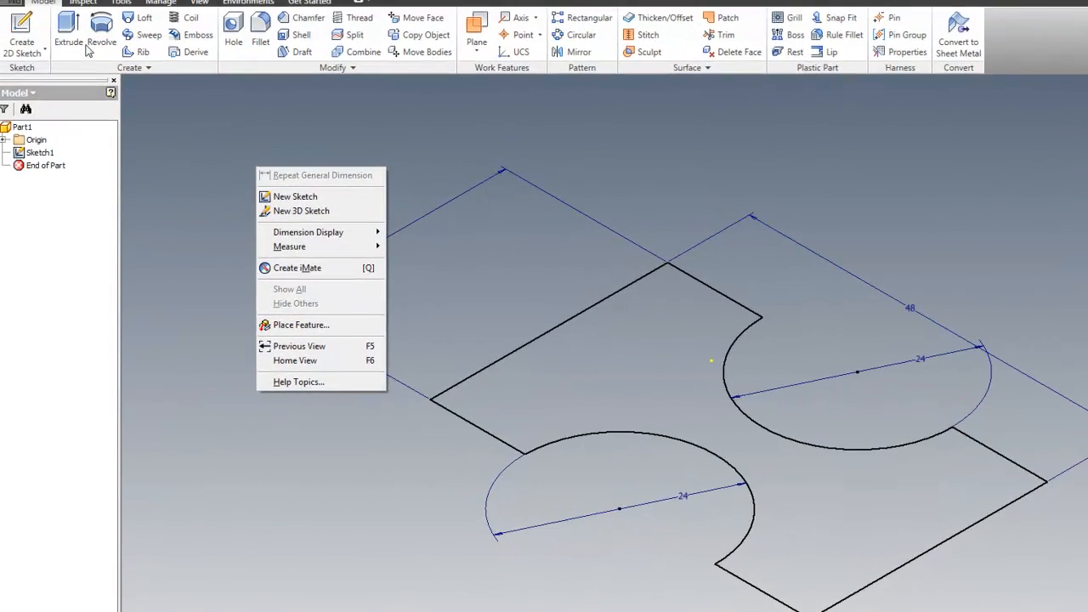
click(70, 19)
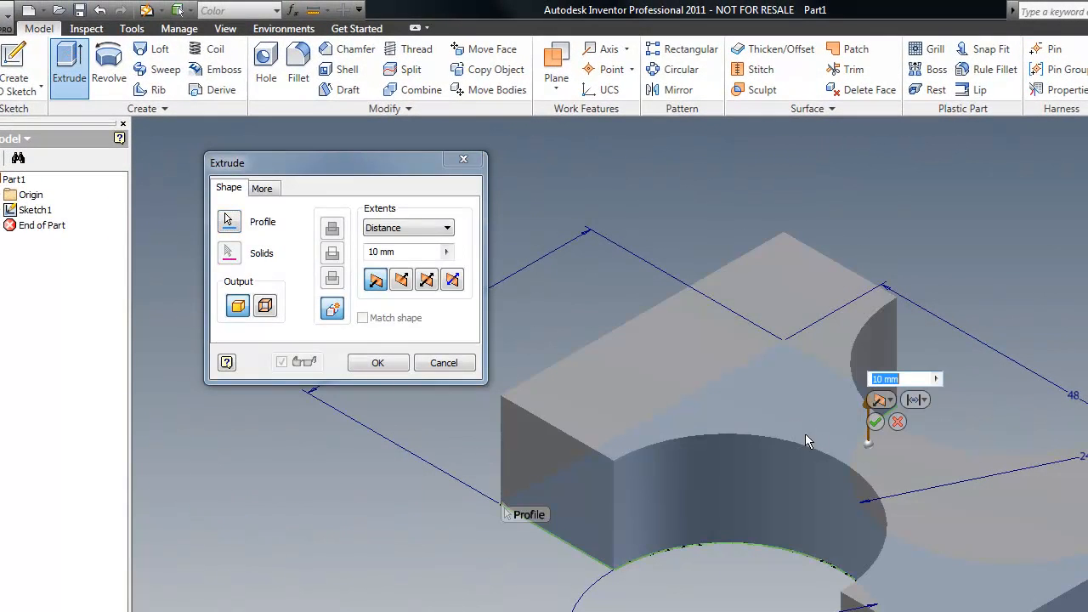
text(20)
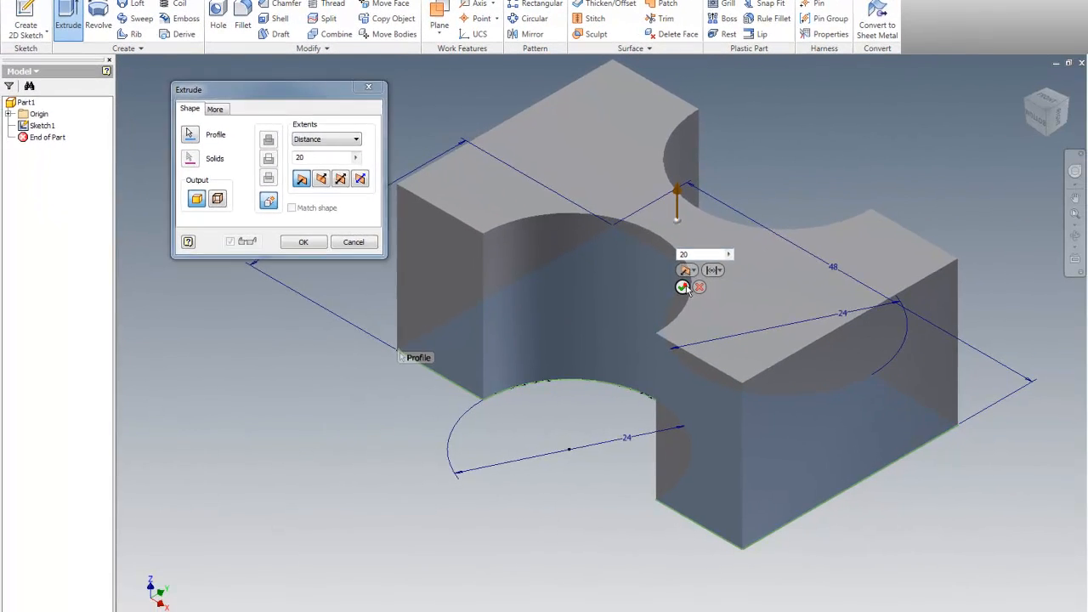
click(875, 421)
scroll(512, 323, up, 4)
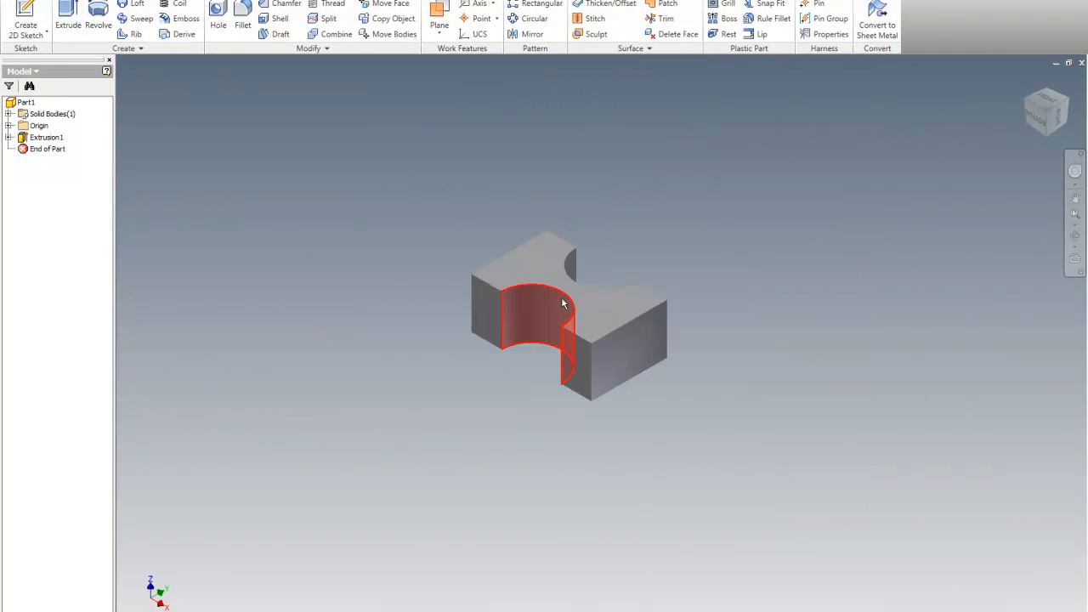
scroll(570, 298, down, 5)
scroll(628, 225, up, 2)
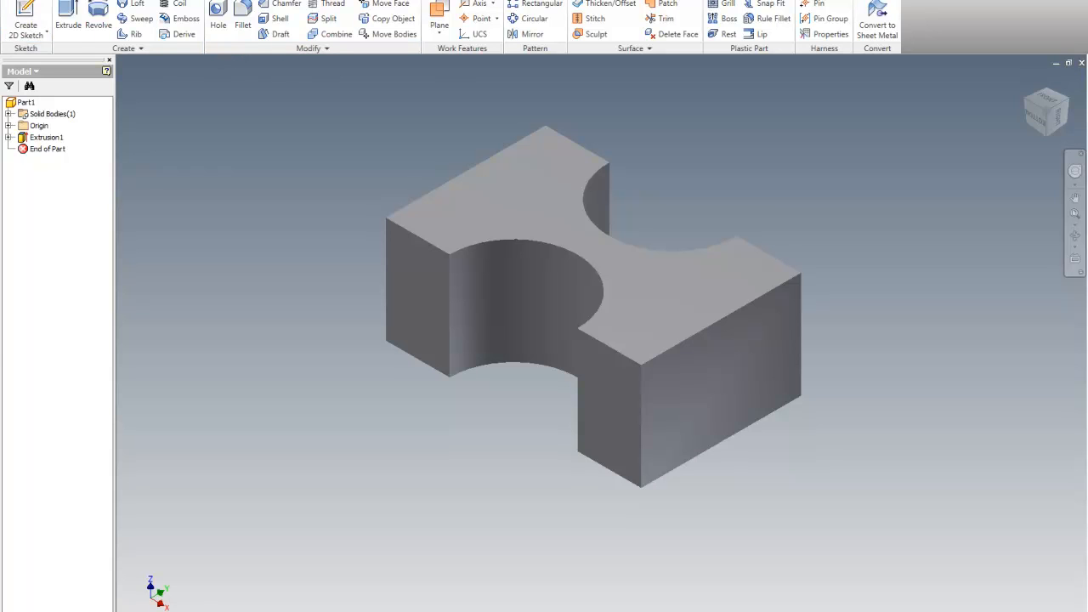
Step: Open the drawing file Dougs Title Block.dwg from the _CAD_243_Weekly Assignments folder
click(14, 1)
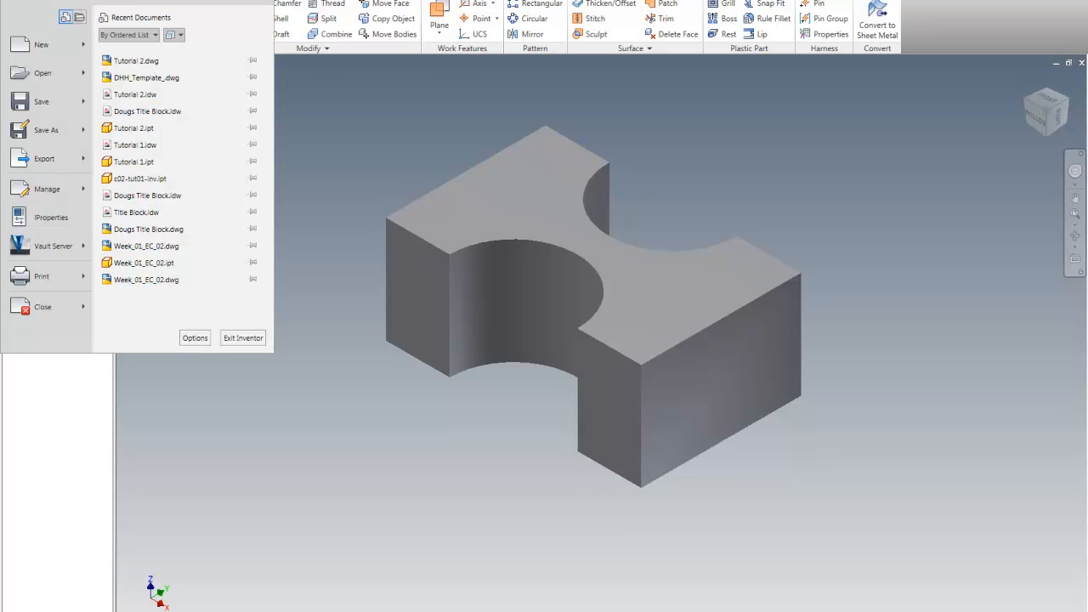
click(46, 75)
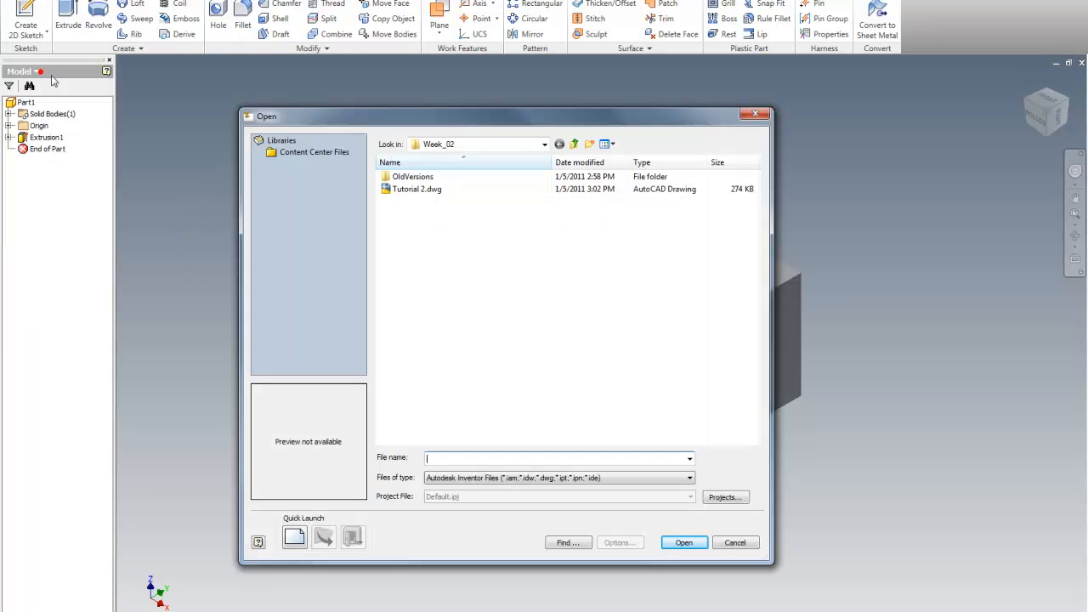
click(545, 145)
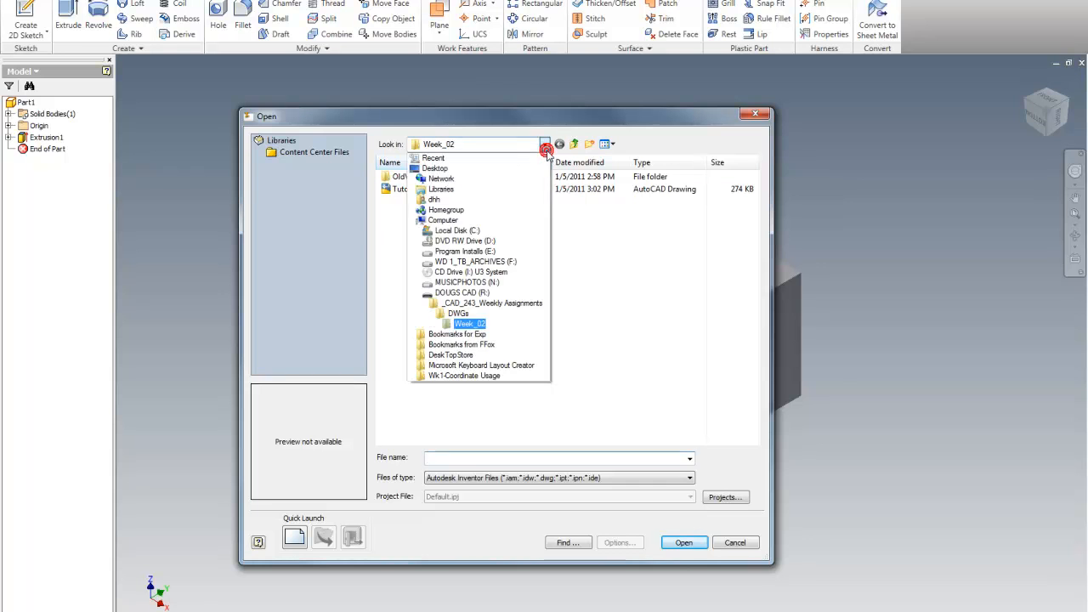
click(467, 305)
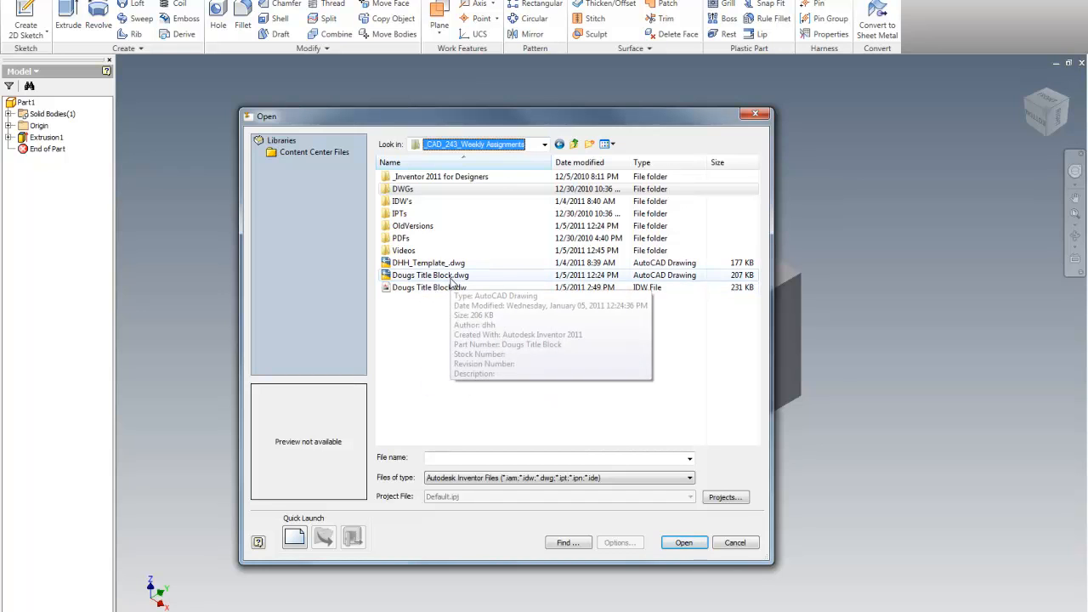
click(434, 277)
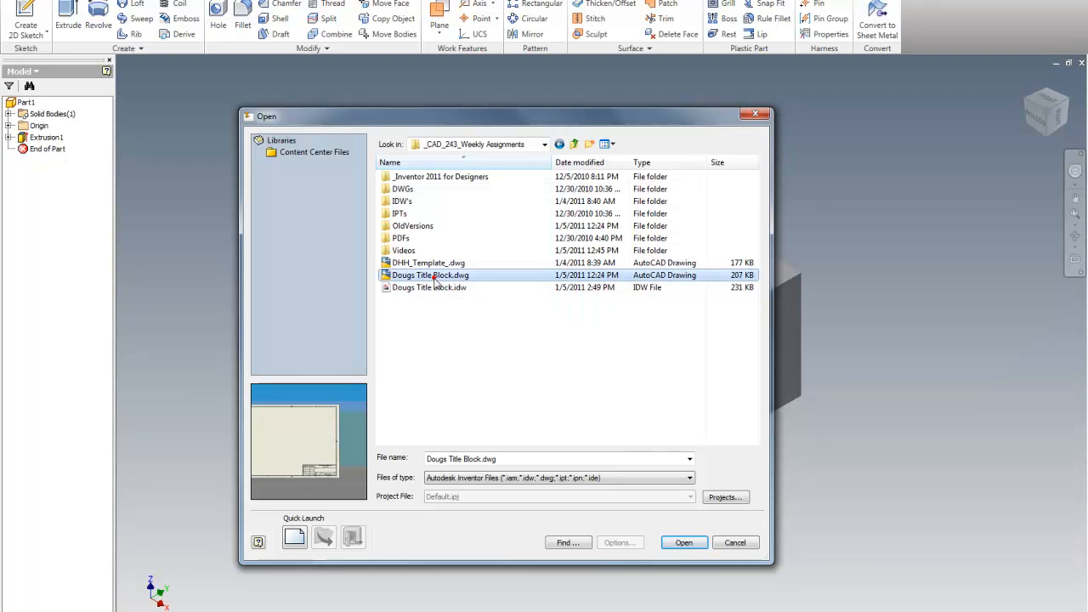
click(684, 543)
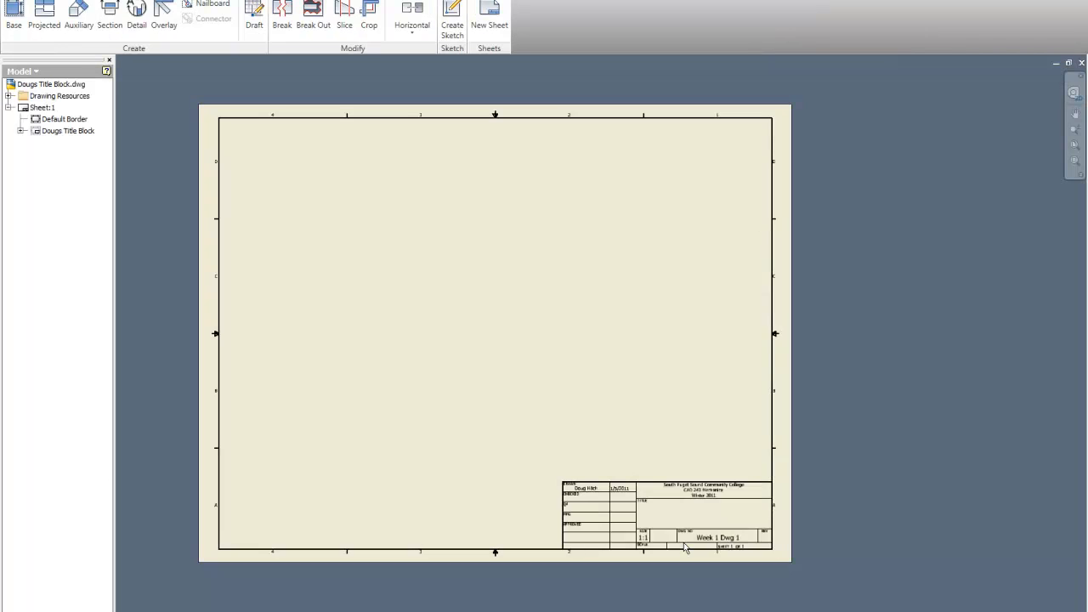
Step: Open the Dougs Title Block definition in the drawing resources for editing
scroll(687, 553, up, 3)
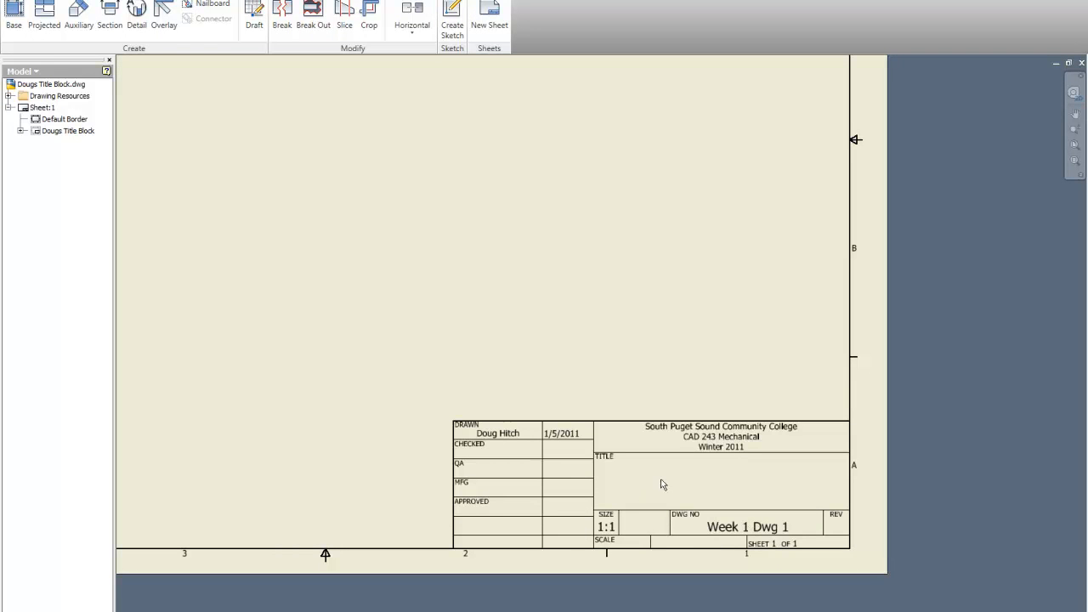
click(20, 131)
click(20, 131)
click(8, 96)
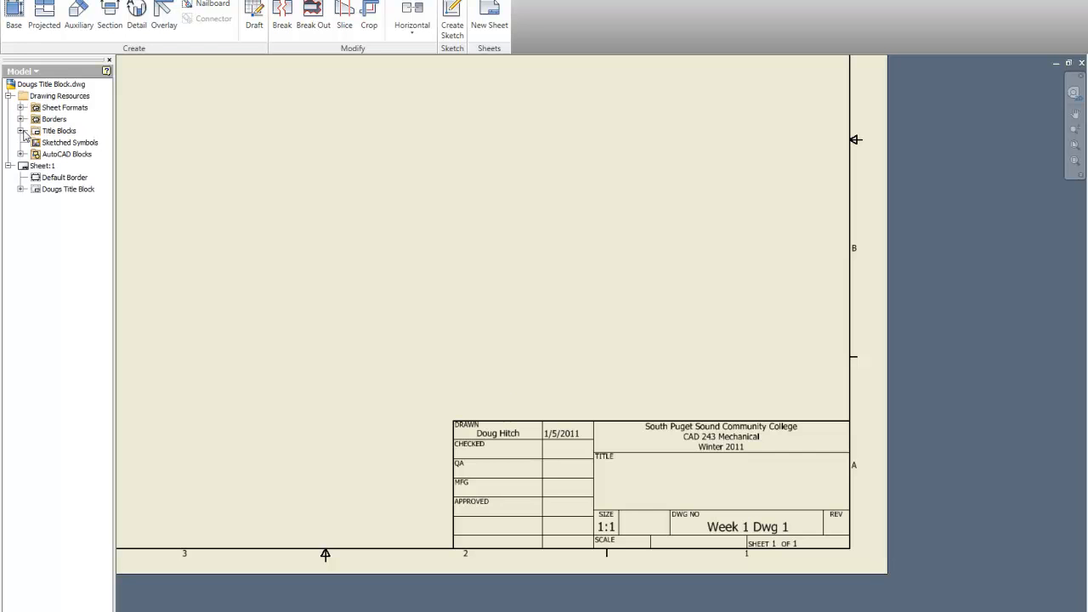
click(20, 131)
click(85, 166)
click(91, 167)
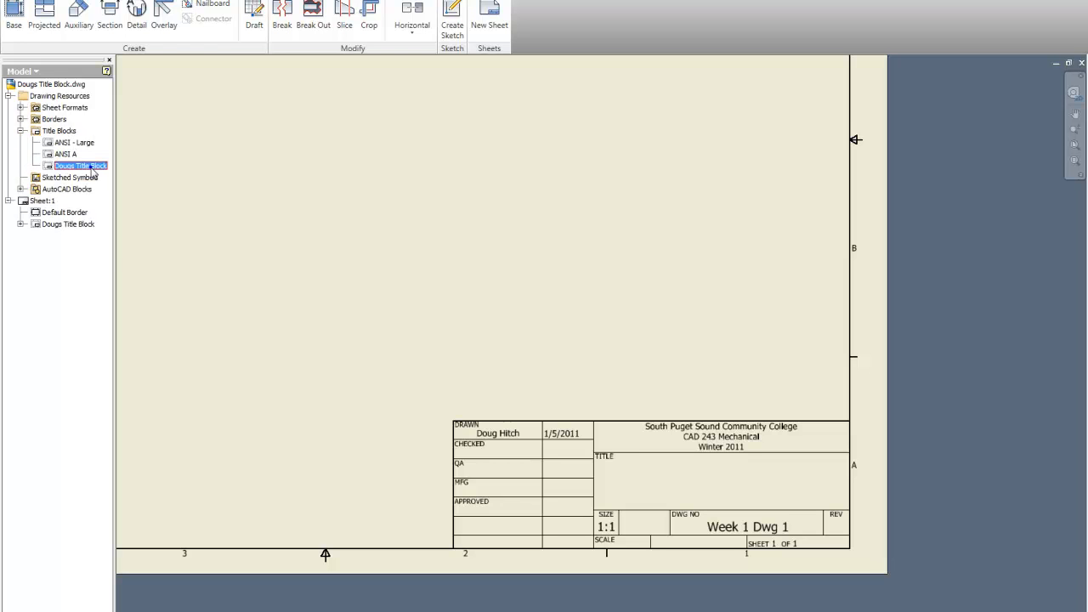
right_click(92, 169)
click(129, 227)
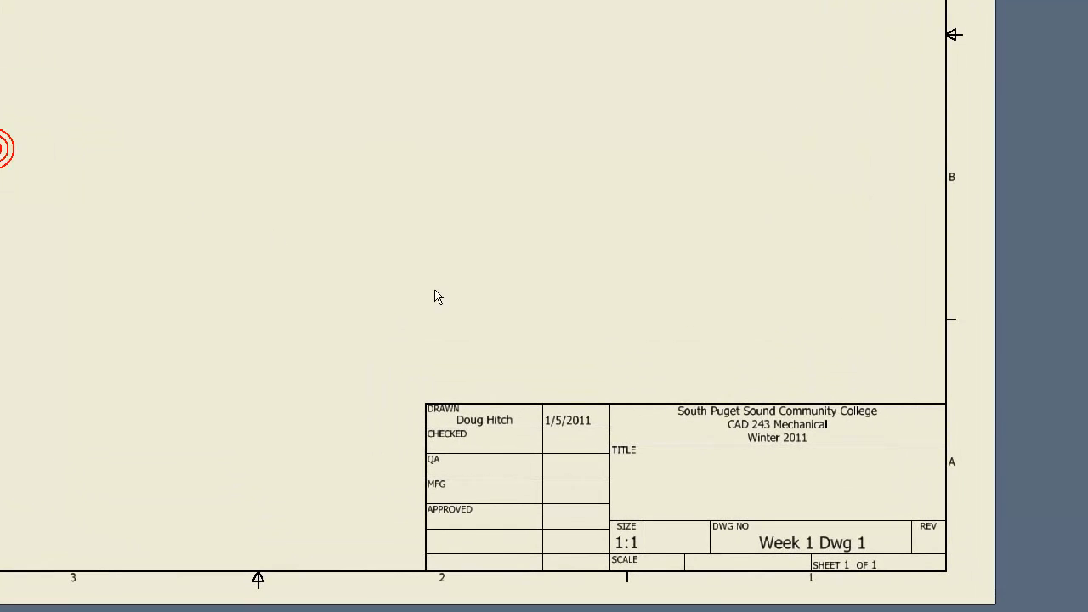
Step: Replace the title block's DWG NO text with "Tutorial 3"
right_click(809, 544)
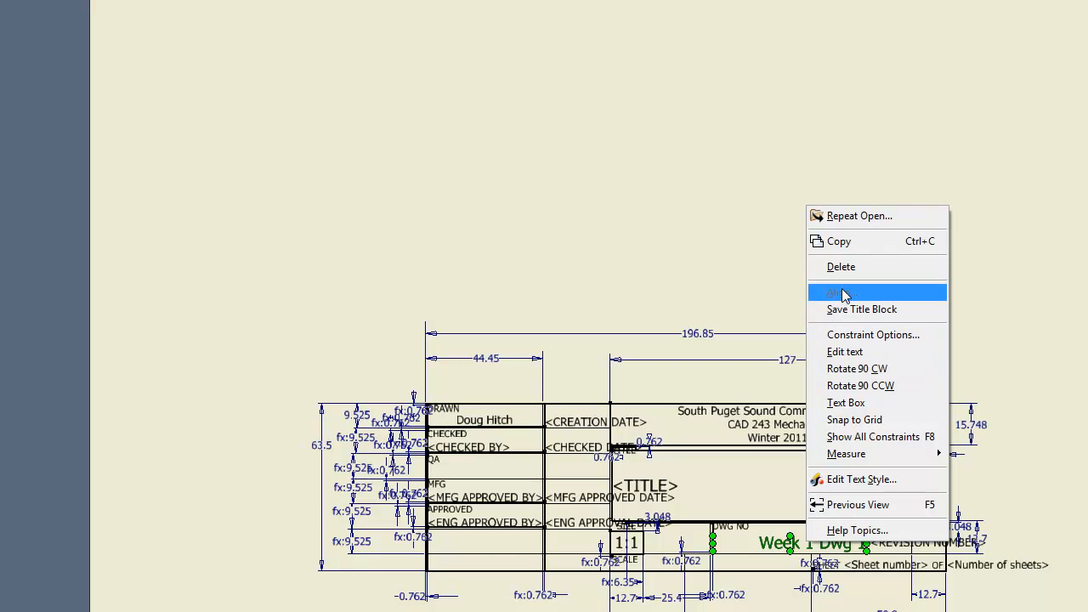
click(855, 353)
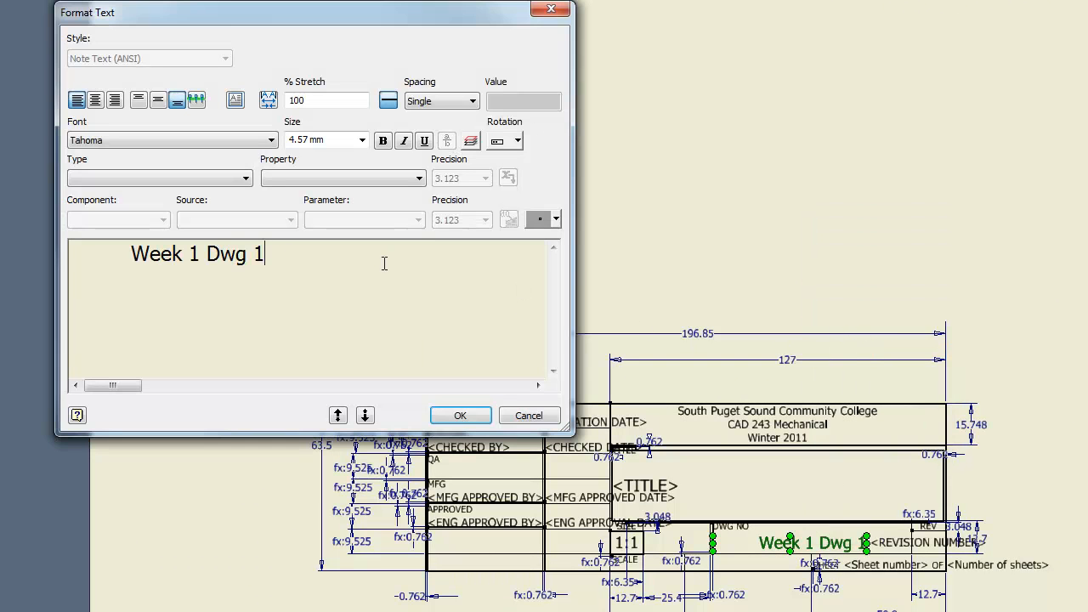
drag(265, 255, 144, 266)
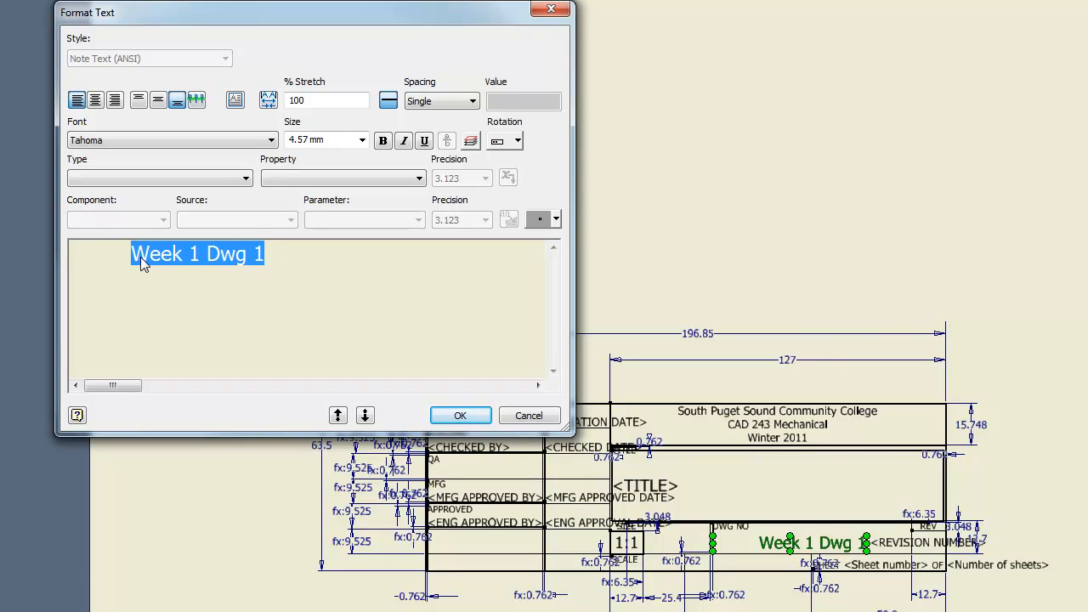
text(Tutorial 3)
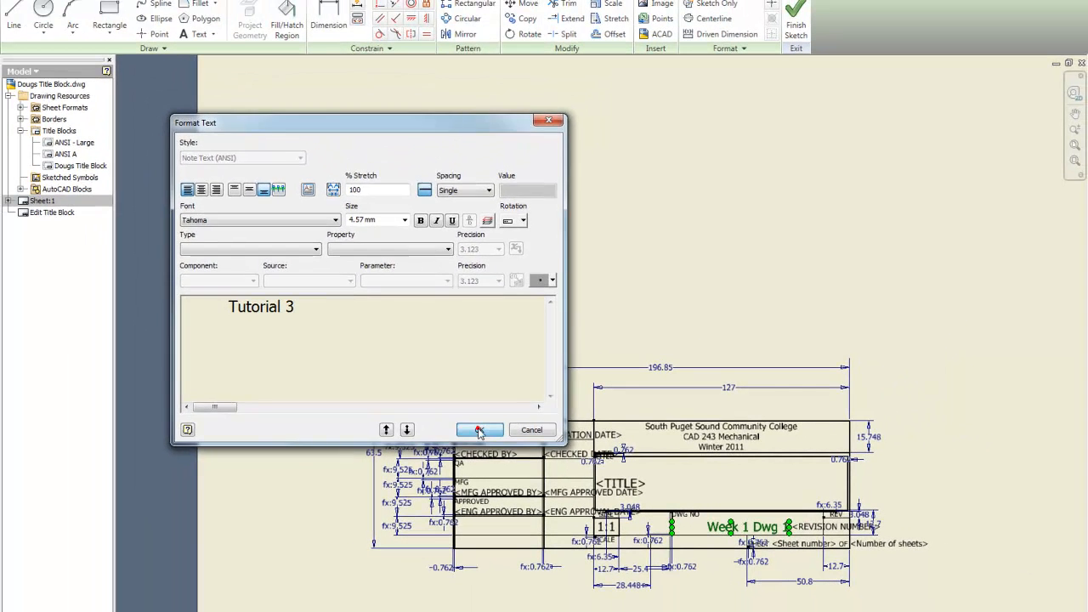
click(460, 415)
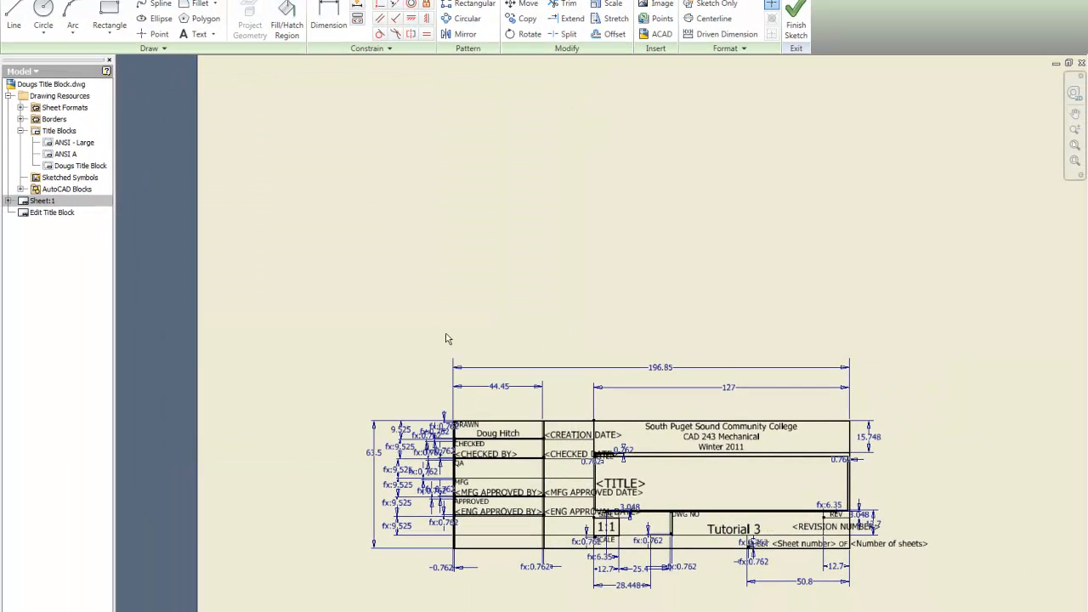
Step: Save the title block edits and return to the drawing sheet
right_click(77, 279)
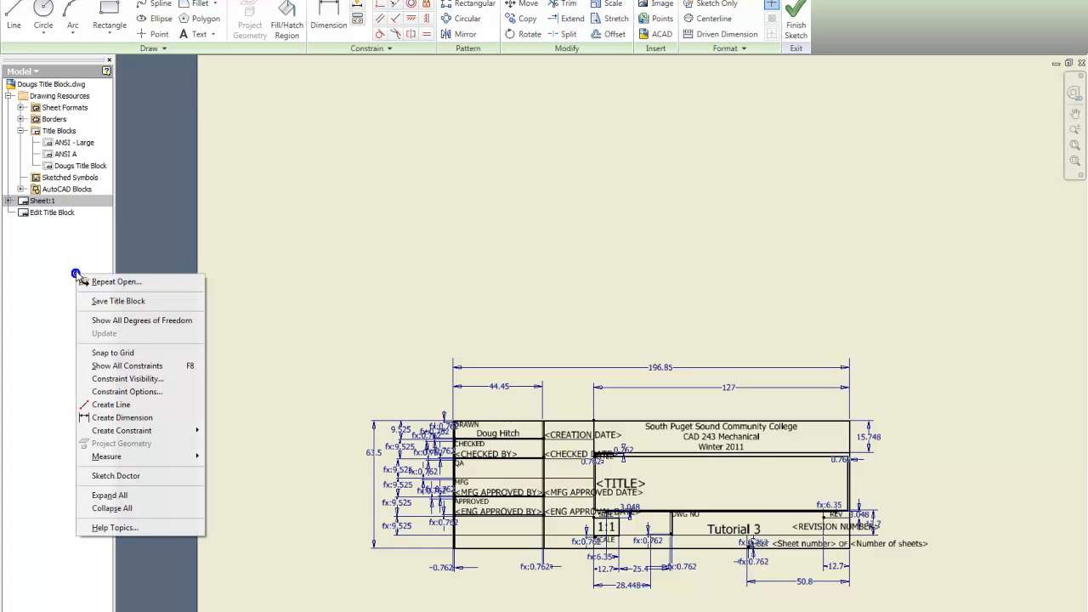
click(124, 300)
click(467, 327)
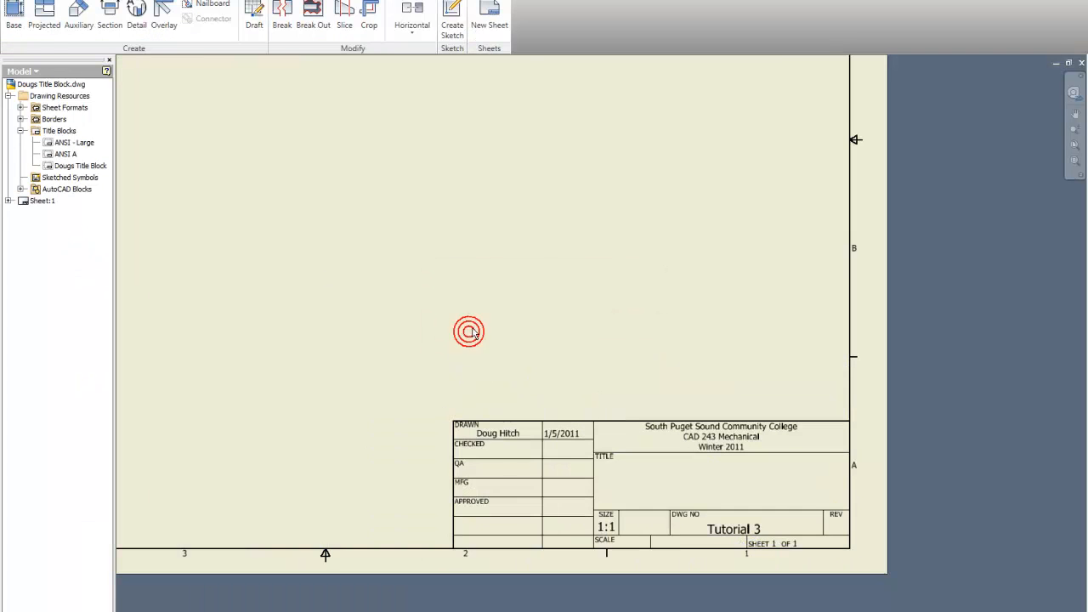
scroll(689, 371, down, 5)
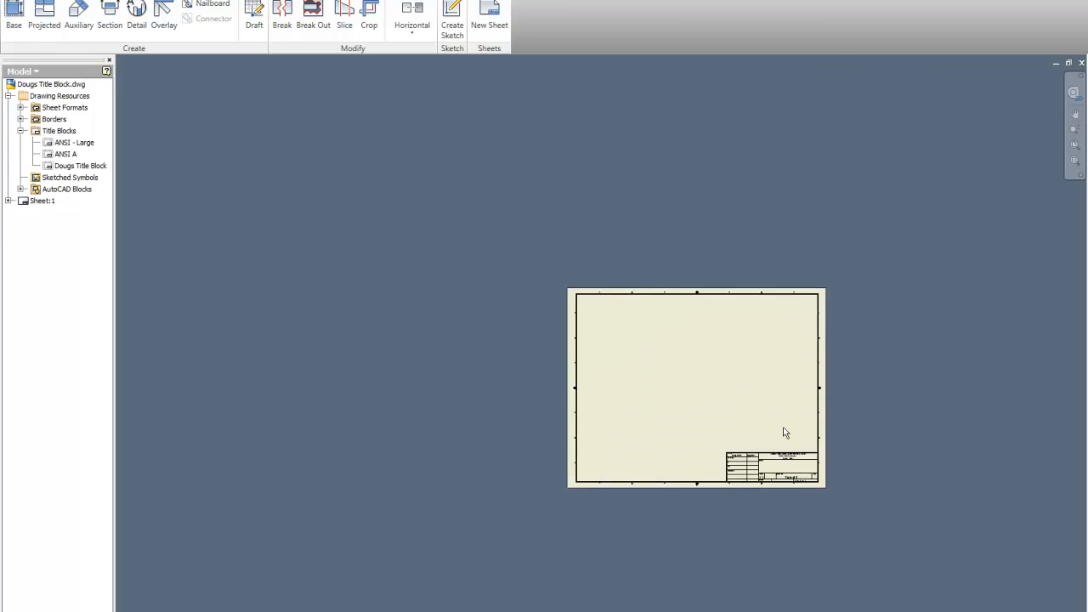
scroll(785, 430, up, 3)
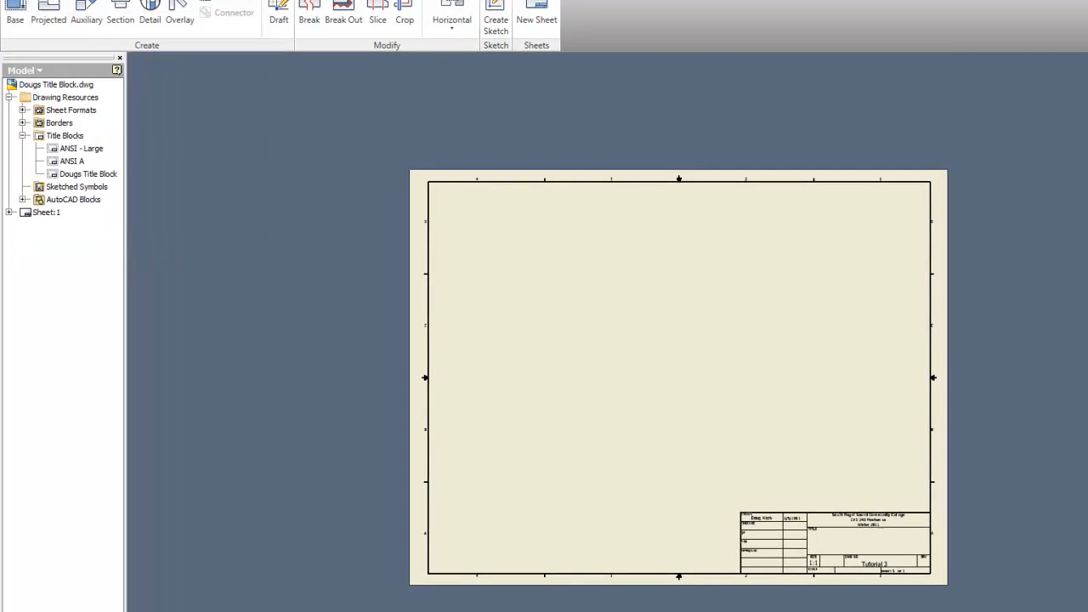
Step: Place a front base view of Part1 at 4:1 scale in the lower-left area of the sheet and agree to save the part
click(14, 6)
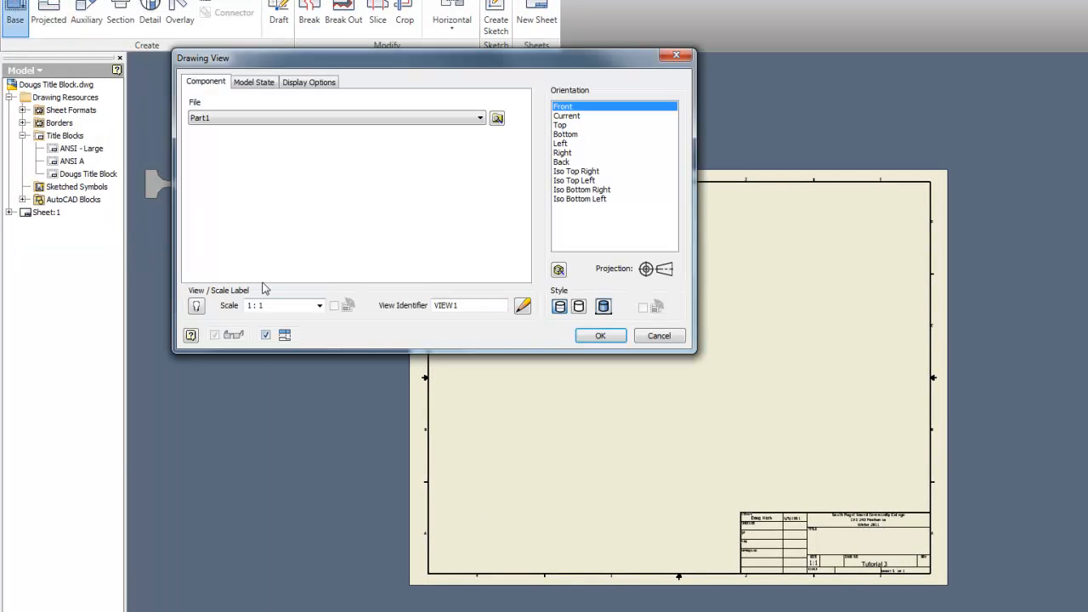
click(318, 306)
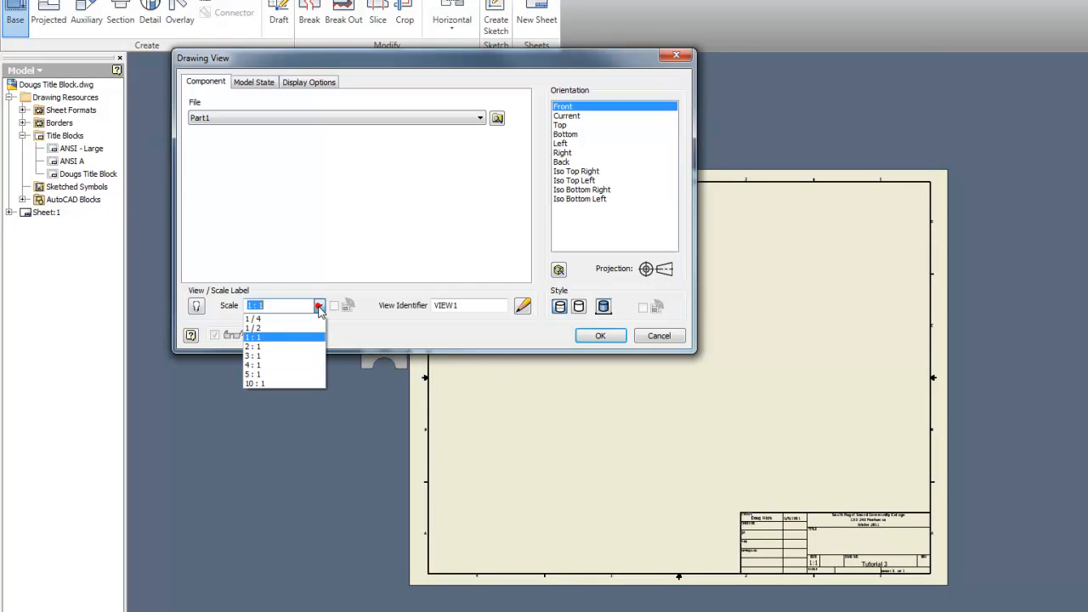
click(267, 367)
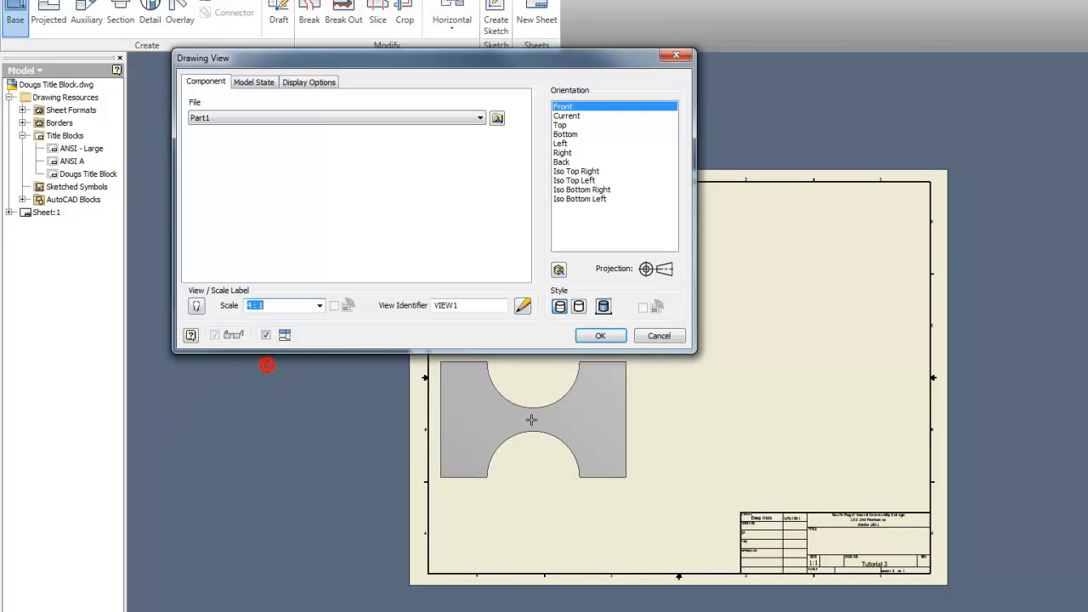
click(587, 419)
click(648, 379)
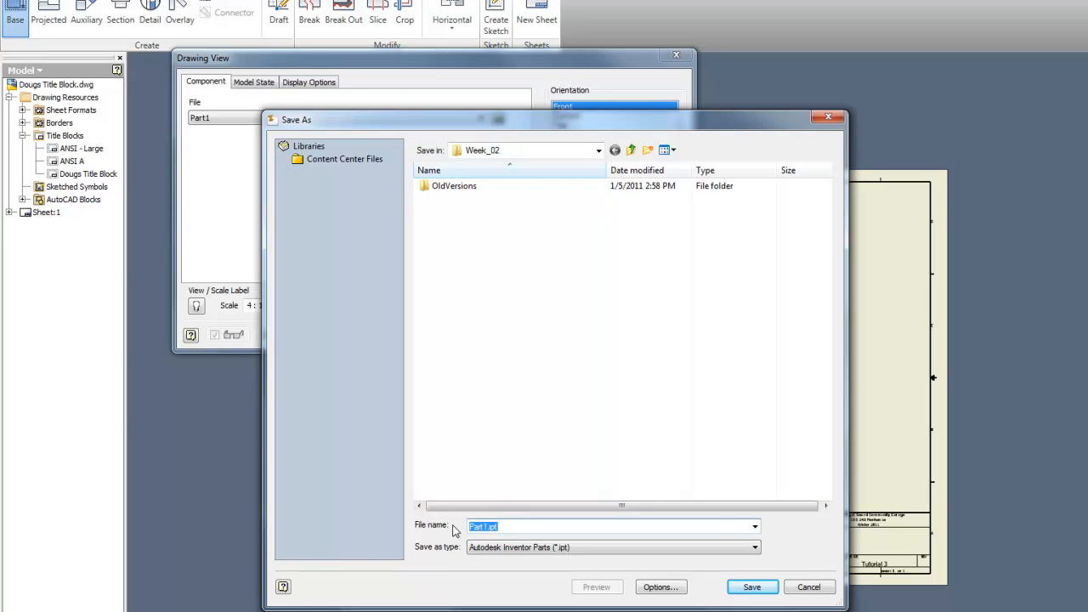
Step: Save the part file in the Week_02 folder under the name Tutorial 3.dwg
text(Tur)
key(BackSpace)
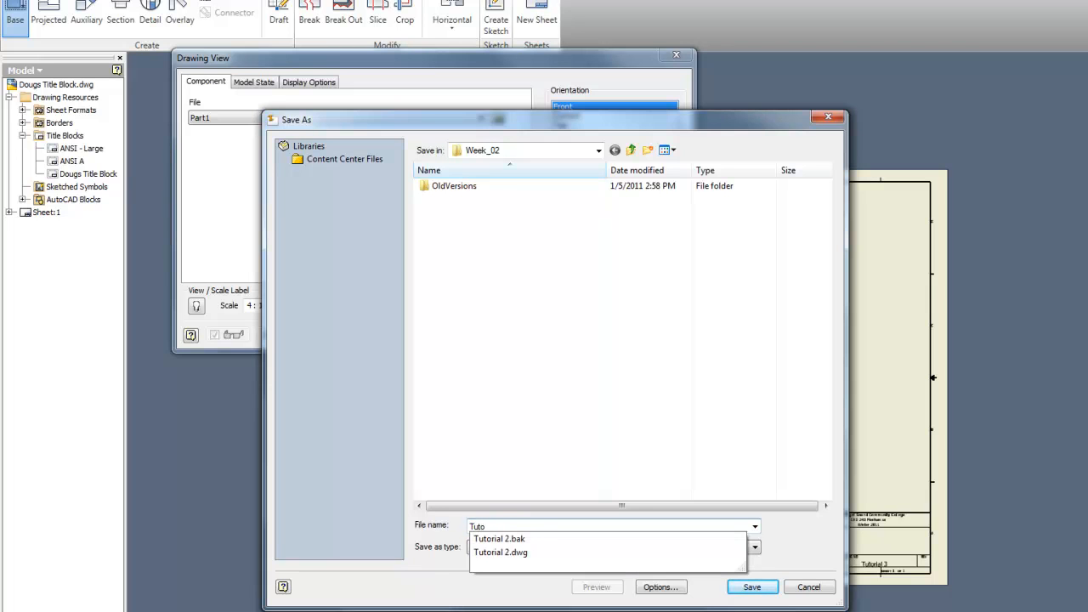
click(495, 553)
double_click(499, 527)
text(3)
click(736, 588)
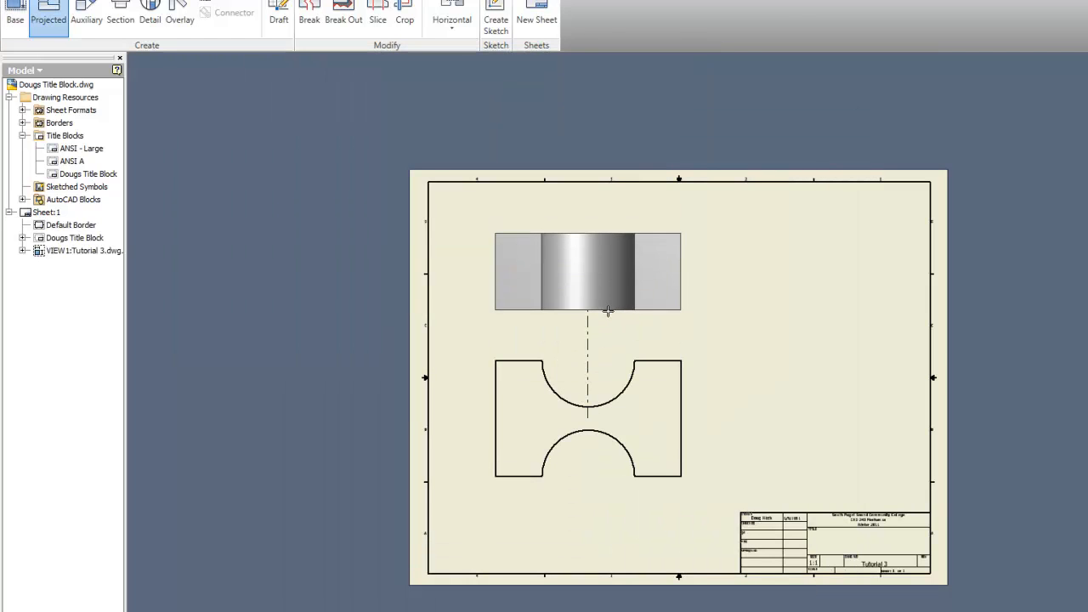
Step: Project a top view above the front view and a side view to its right, and create both
click(608, 308)
click(776, 420)
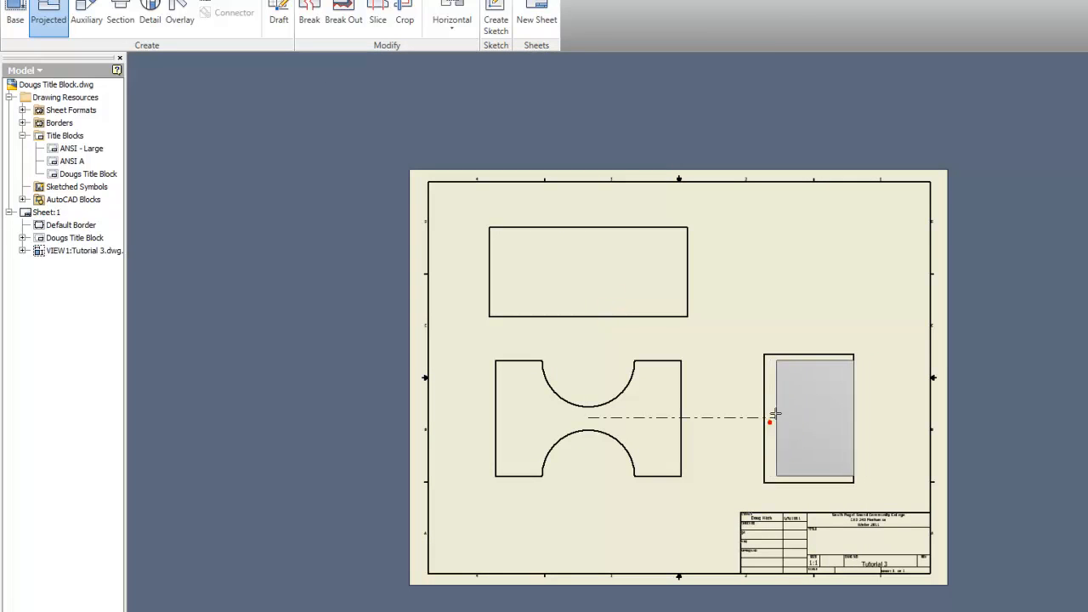
right_click(804, 294)
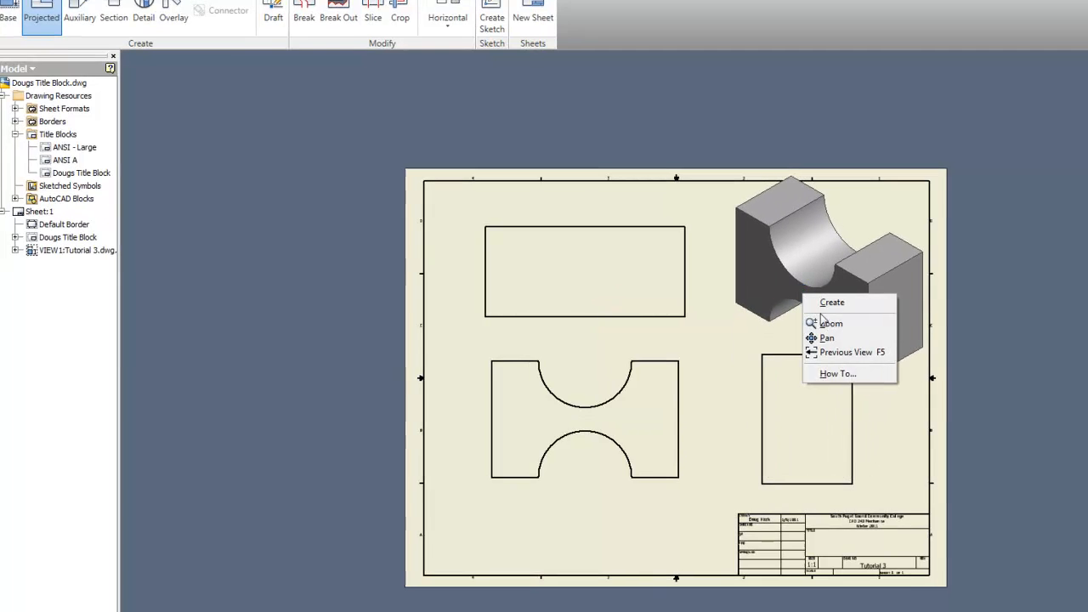
click(808, 303)
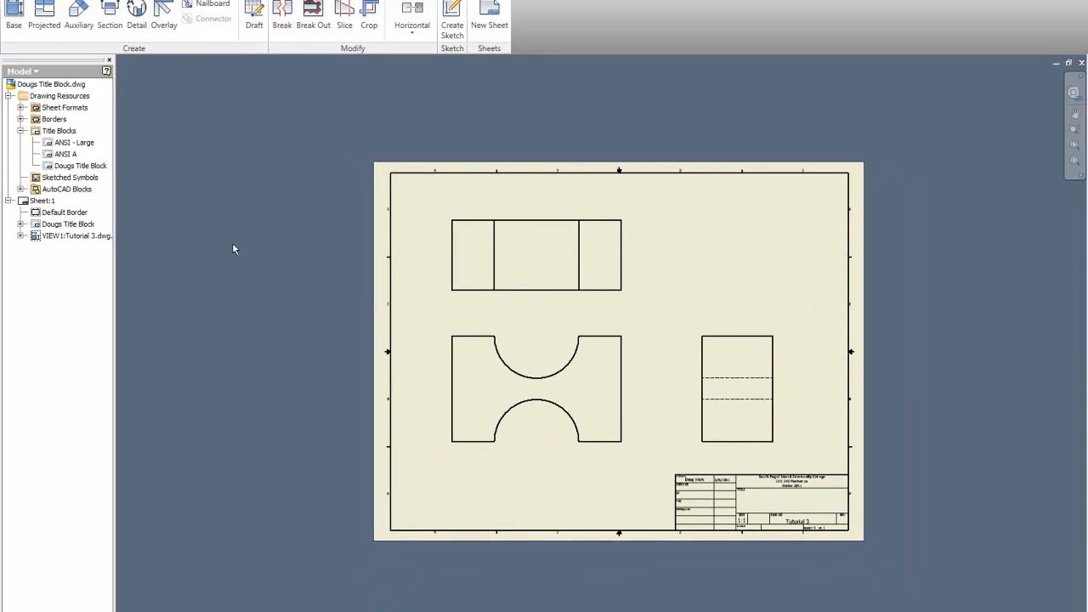
click(54, 12)
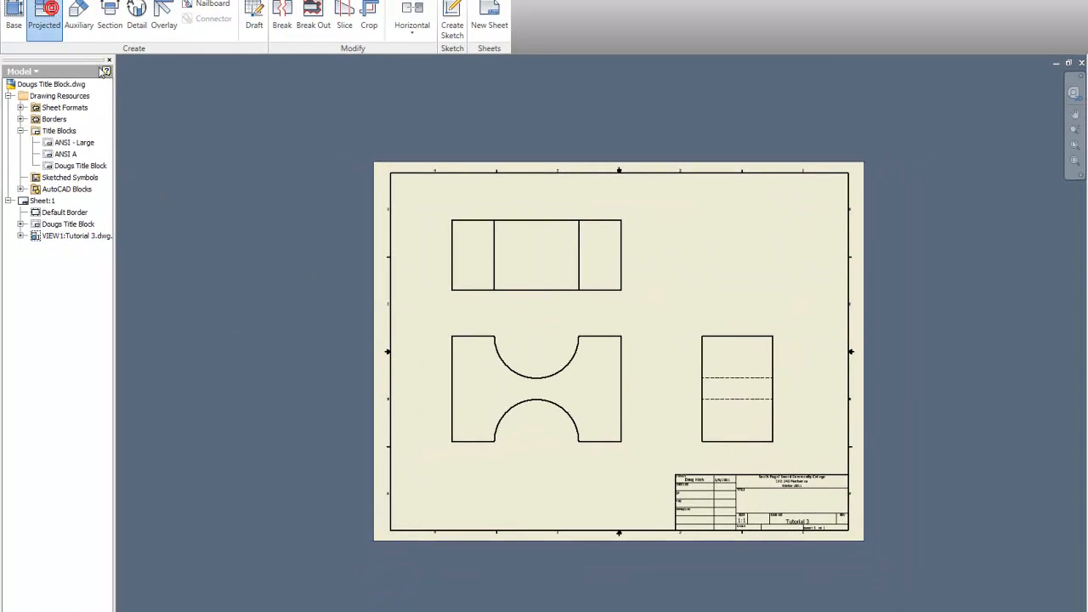
click(571, 369)
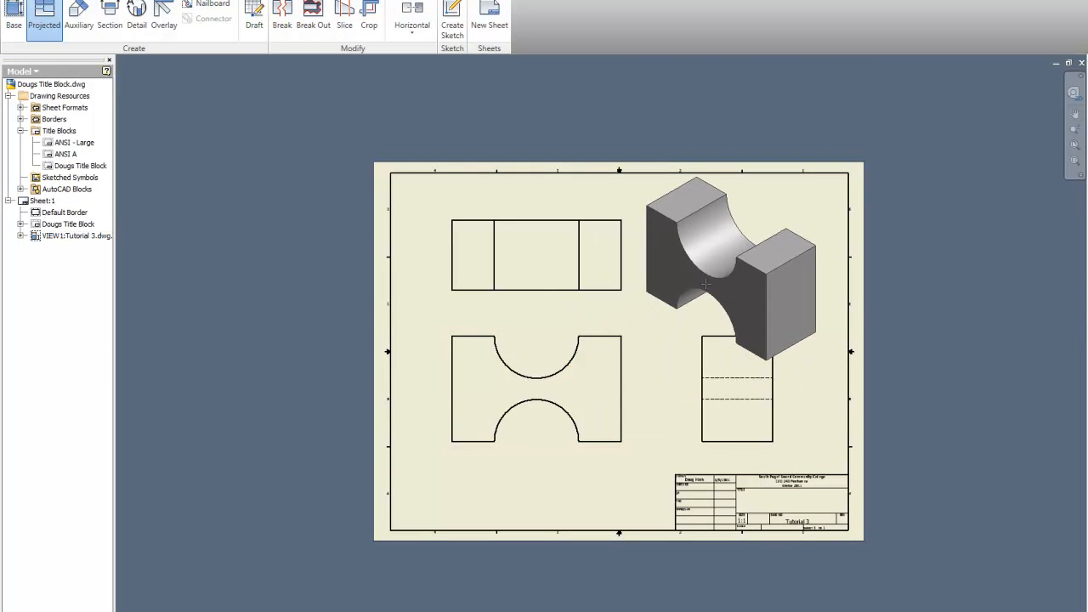
right_click(706, 285)
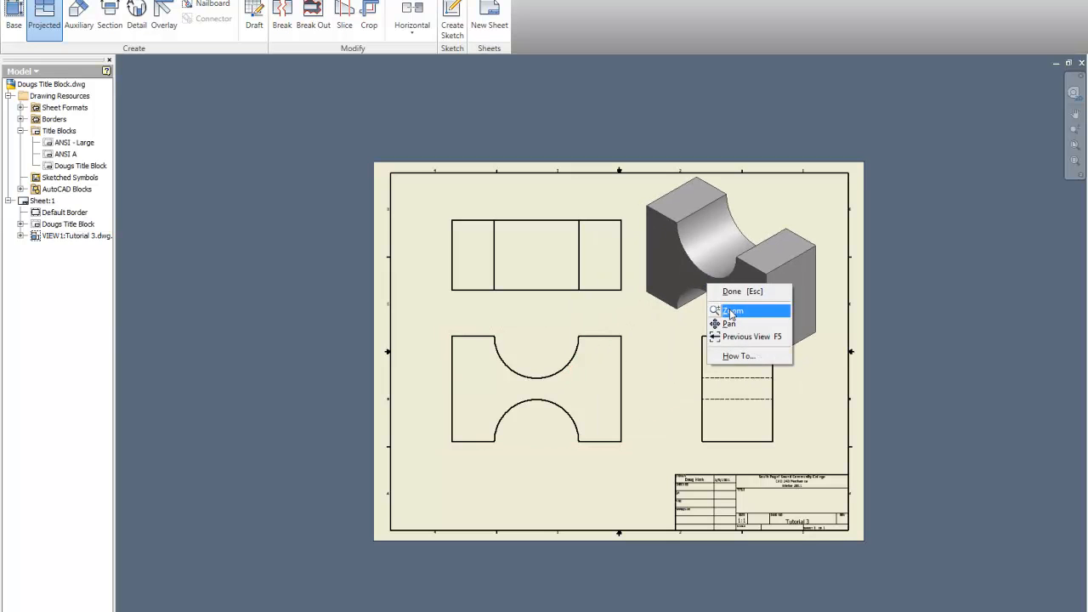
click(722, 292)
right_click(722, 292)
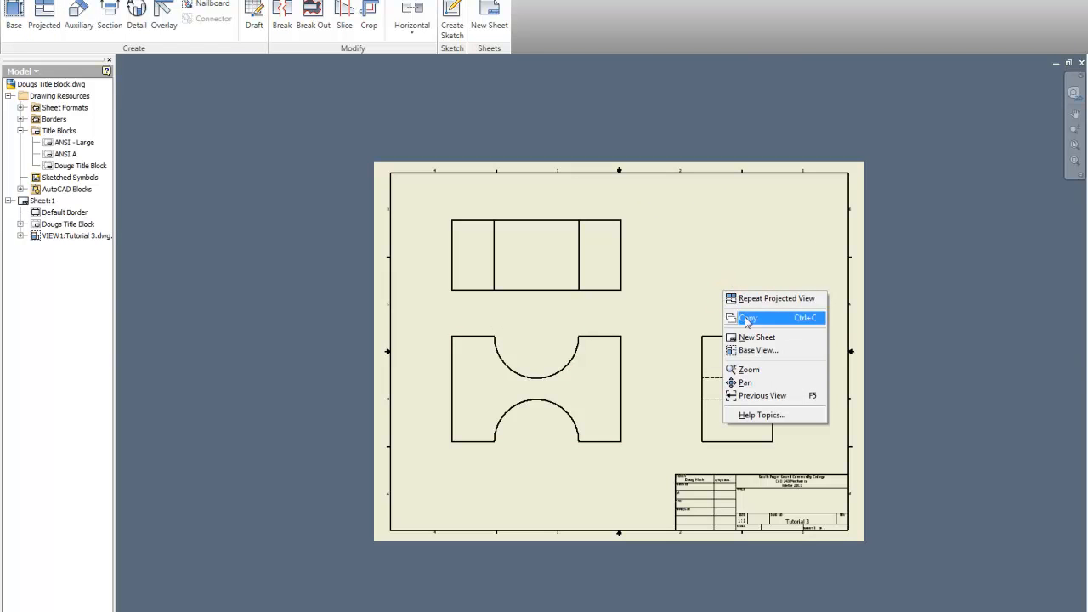
click(610, 251)
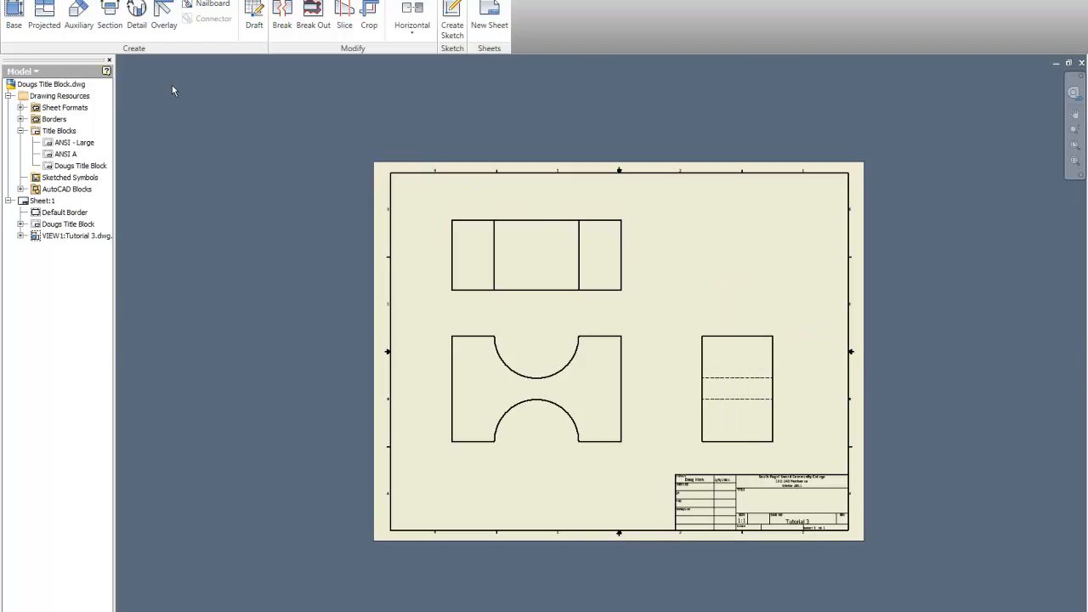
Step: Project an isometric view from the front view into the upper-right area of the sheet
click(45, 20)
click(616, 346)
click(714, 261)
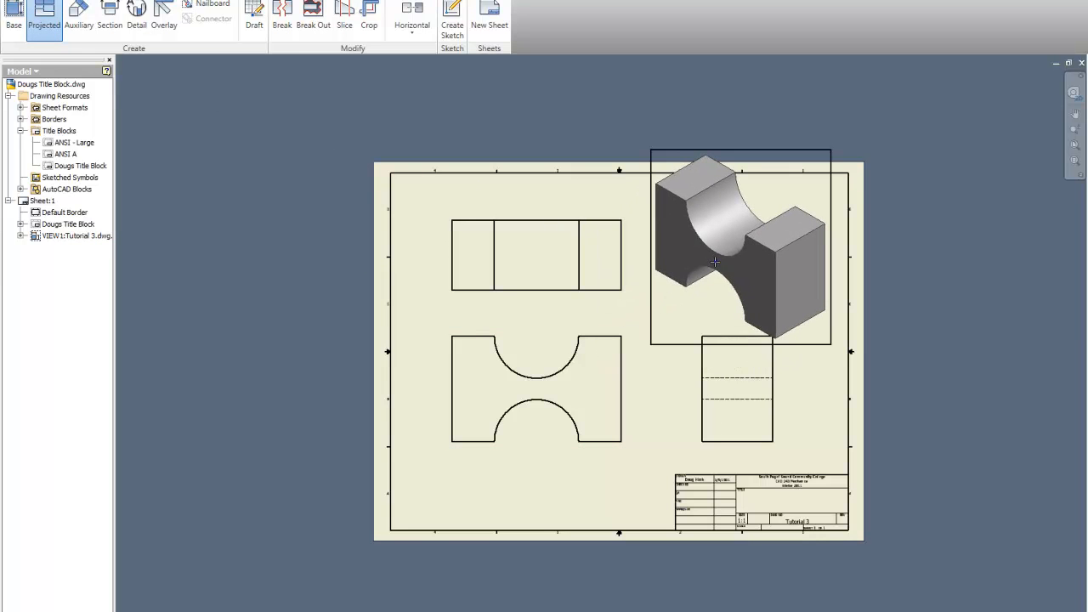
right_click(714, 262)
click(733, 267)
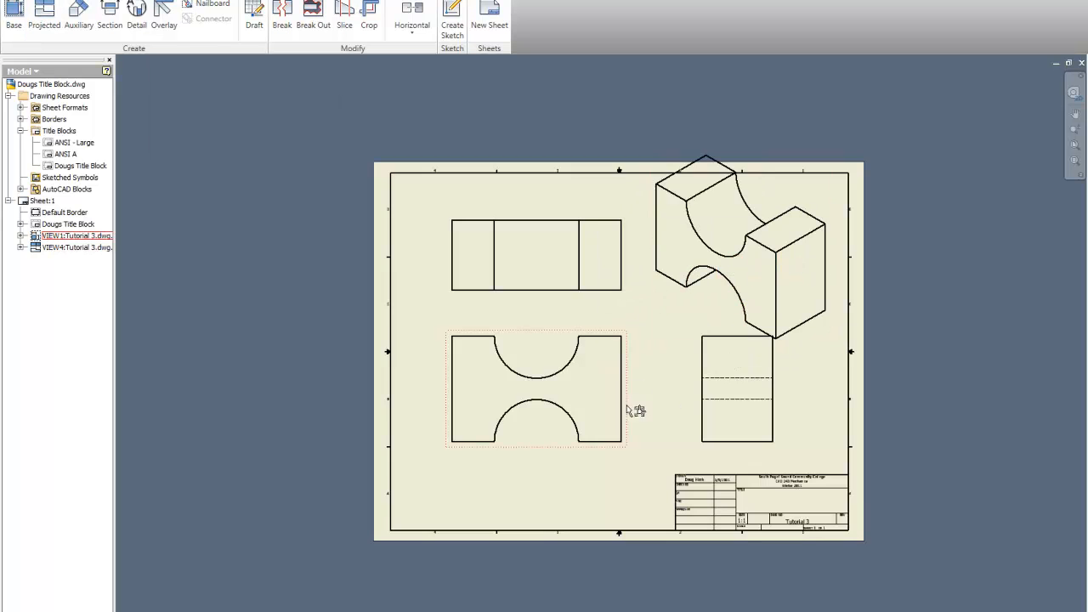
Step: Rearrange the isometric, front and side views so that they fit inside the border without overlapping
scroll(680, 408, down, 3)
scroll(699, 433, up, 3)
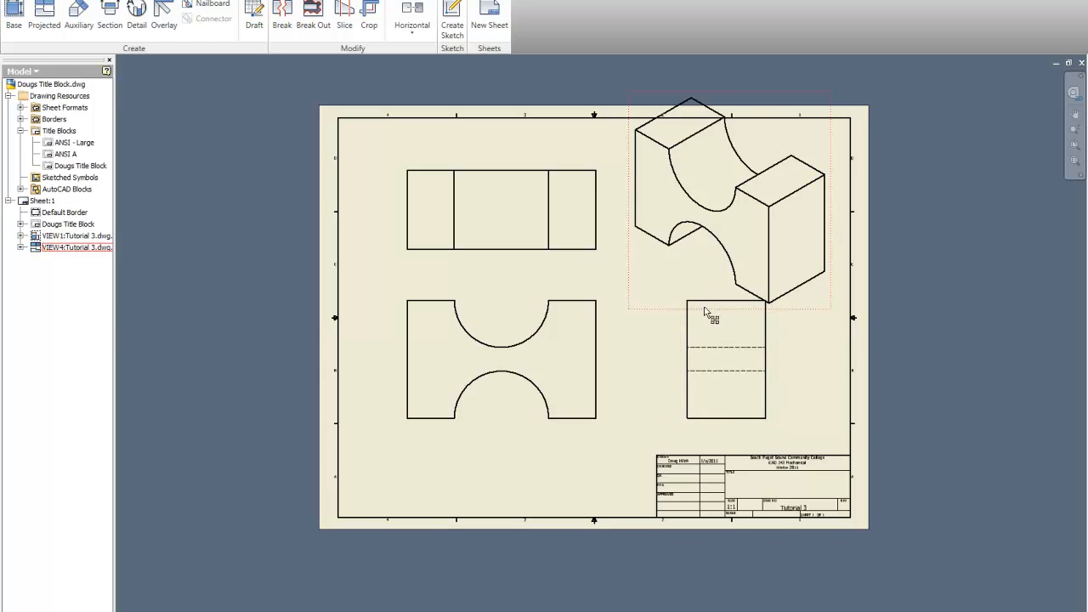
drag(671, 314, 669, 341)
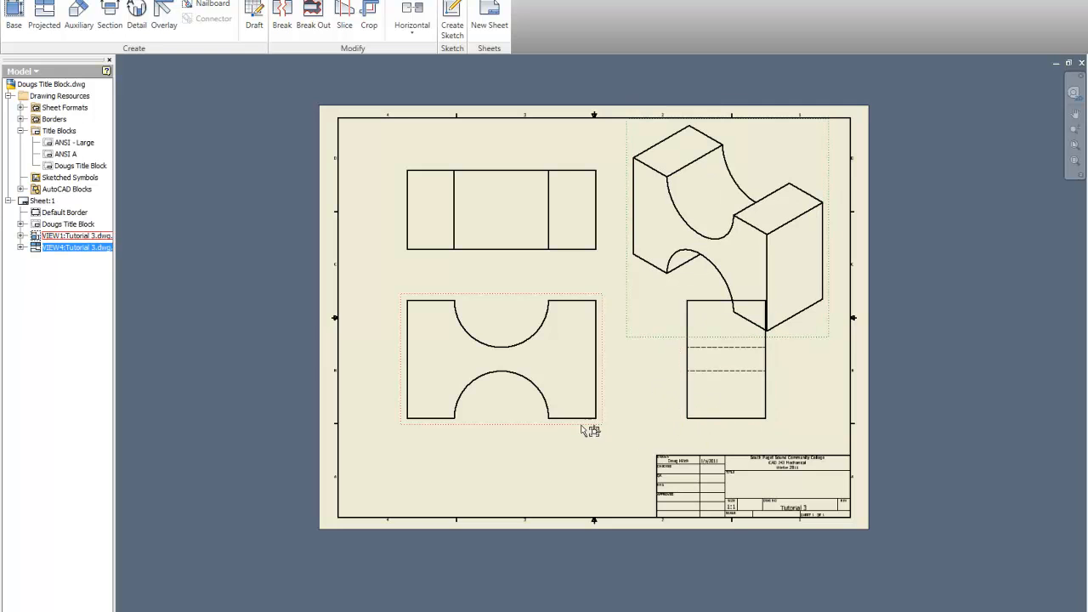
drag(591, 430, 589, 460)
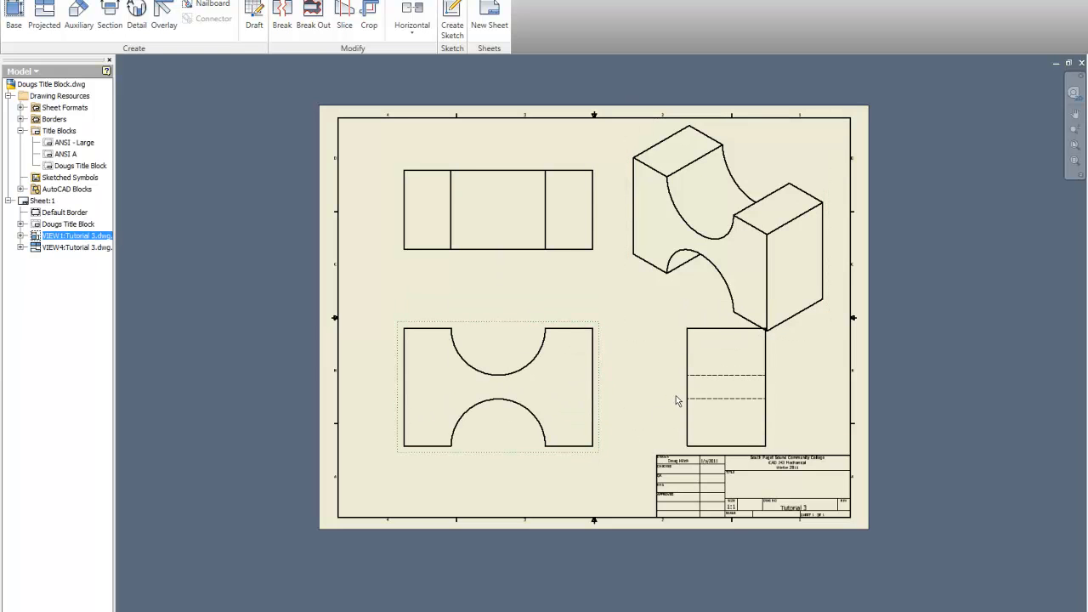
drag(678, 400, 618, 400)
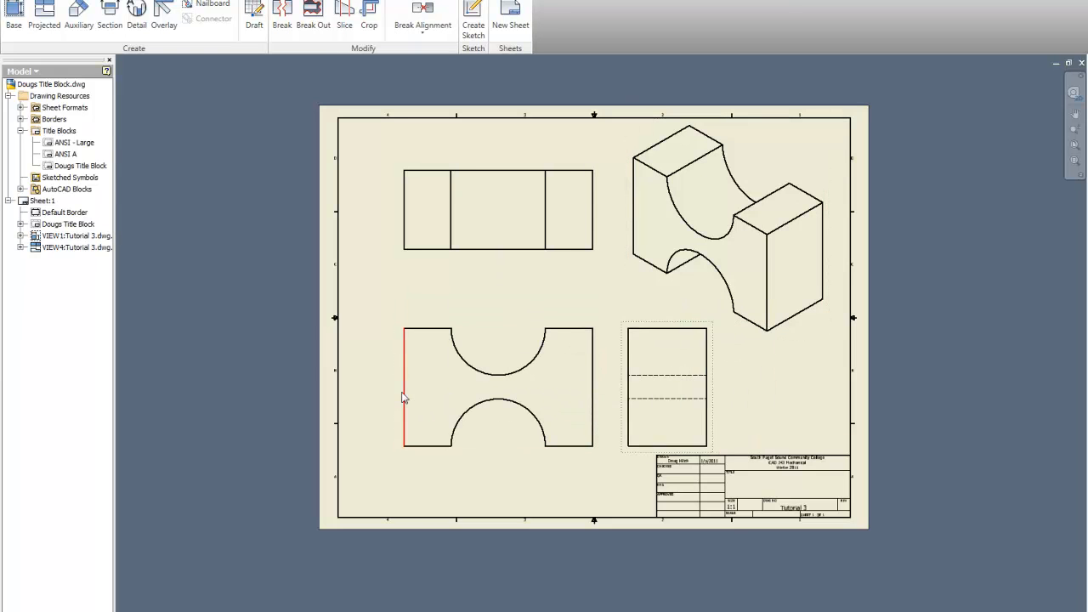
drag(404, 398, 370, 396)
drag(627, 382, 566, 398)
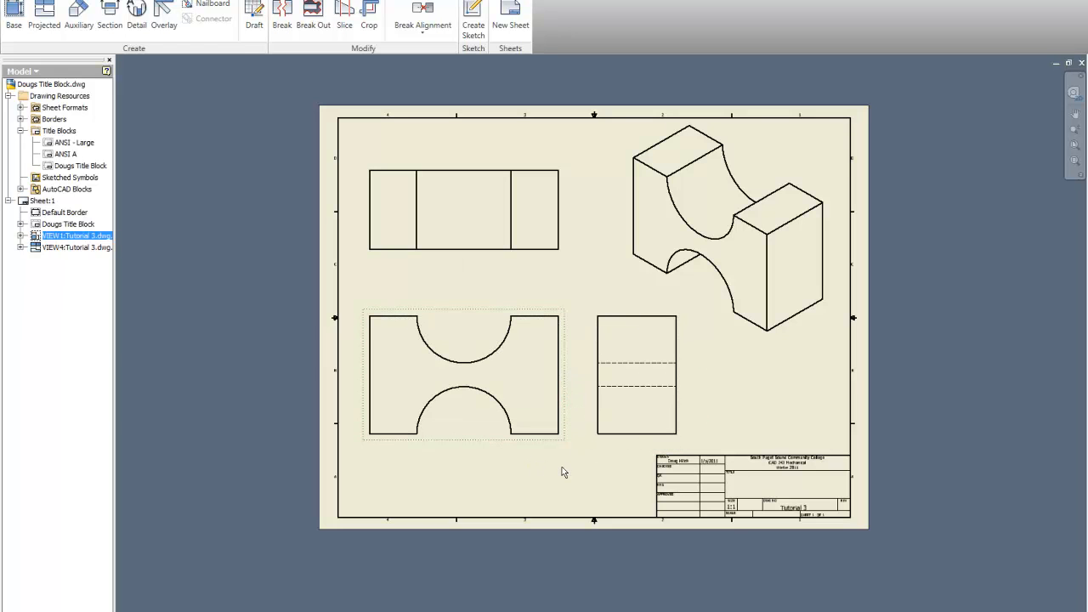
Step: Change the front view's scale to 3:1
right_click(495, 445)
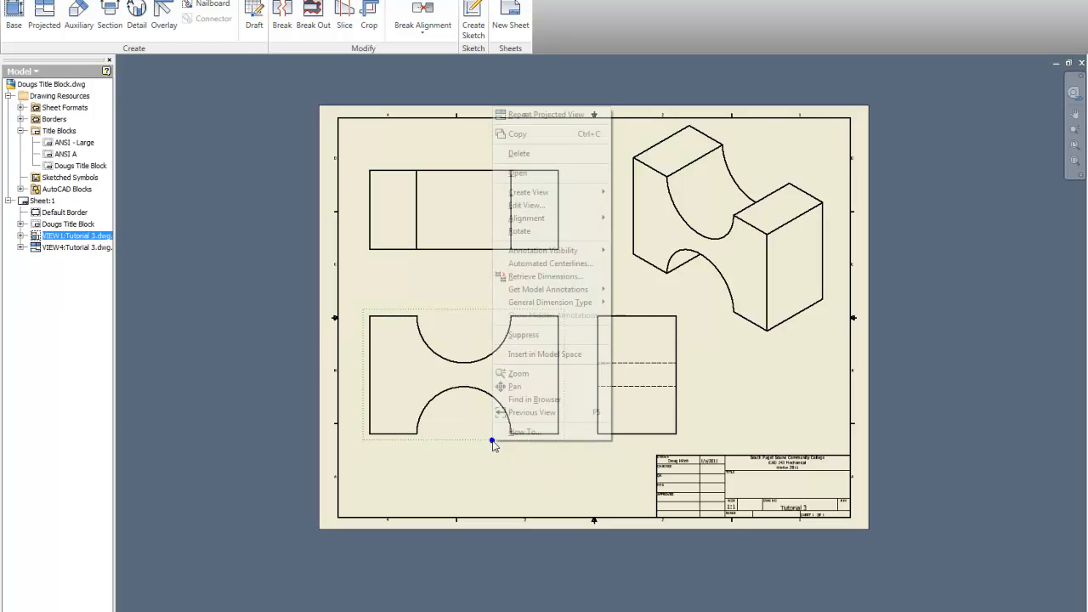
click(526, 206)
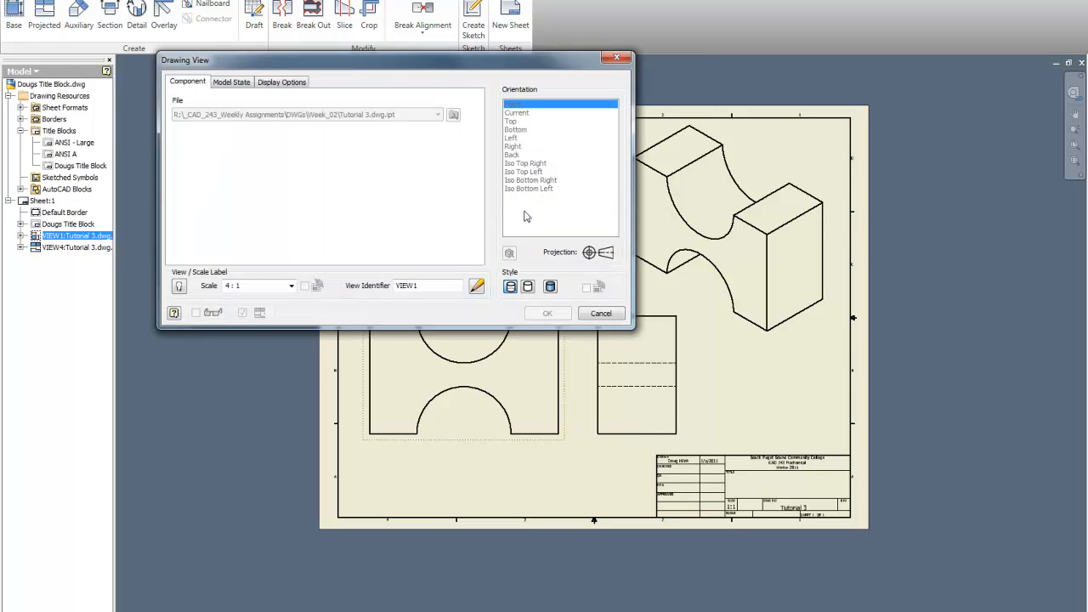
click(290, 286)
click(236, 330)
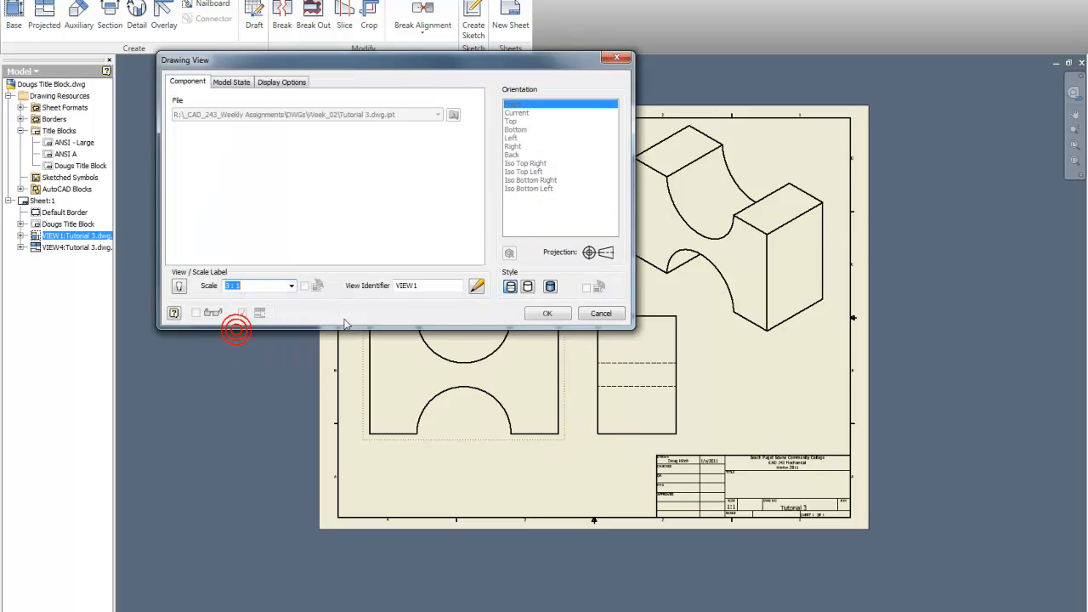
click(548, 313)
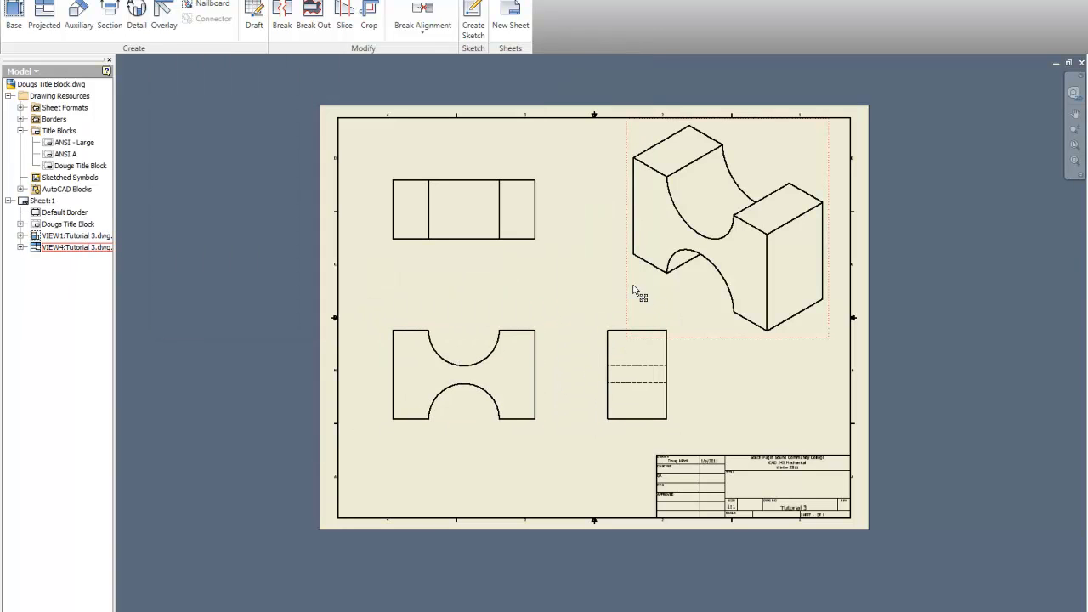
Step: Set the isometric view's scale to 3:1 and its display style to shaded
right_click(722, 338)
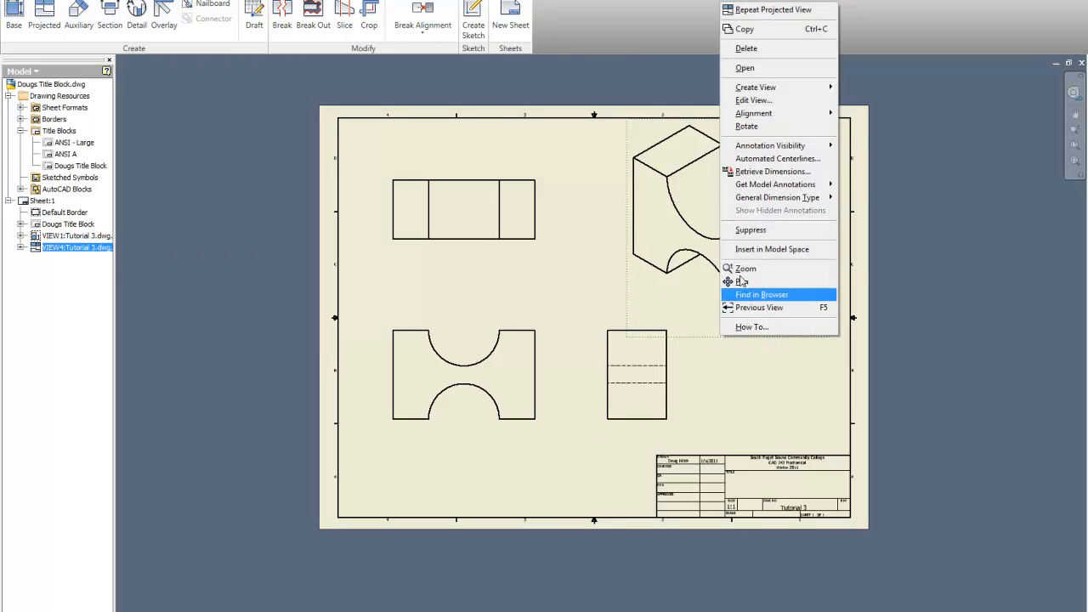
click(755, 100)
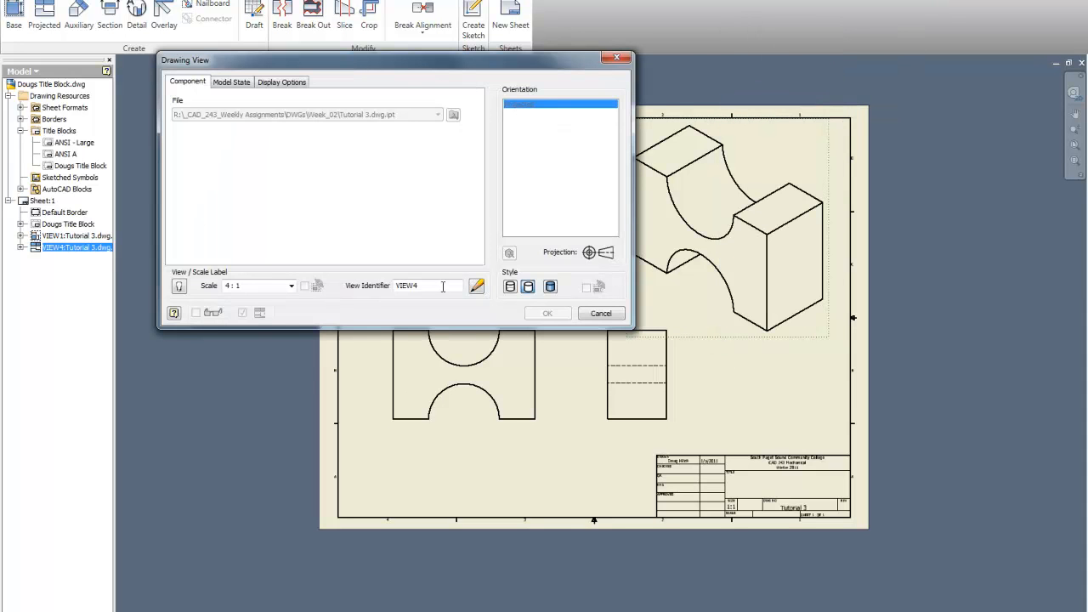
click(291, 286)
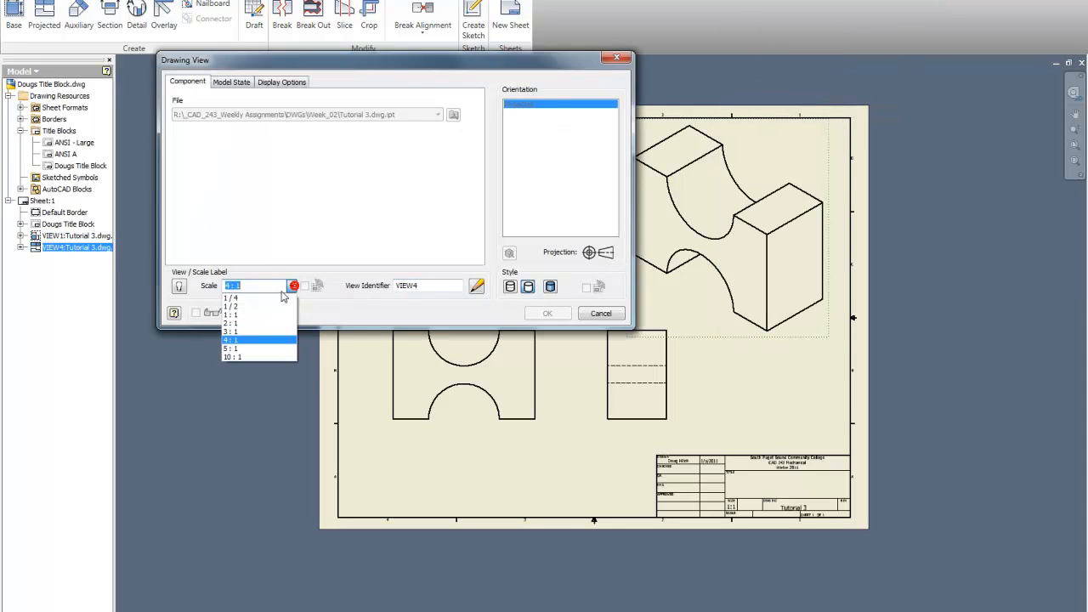
click(247, 331)
click(550, 287)
click(547, 313)
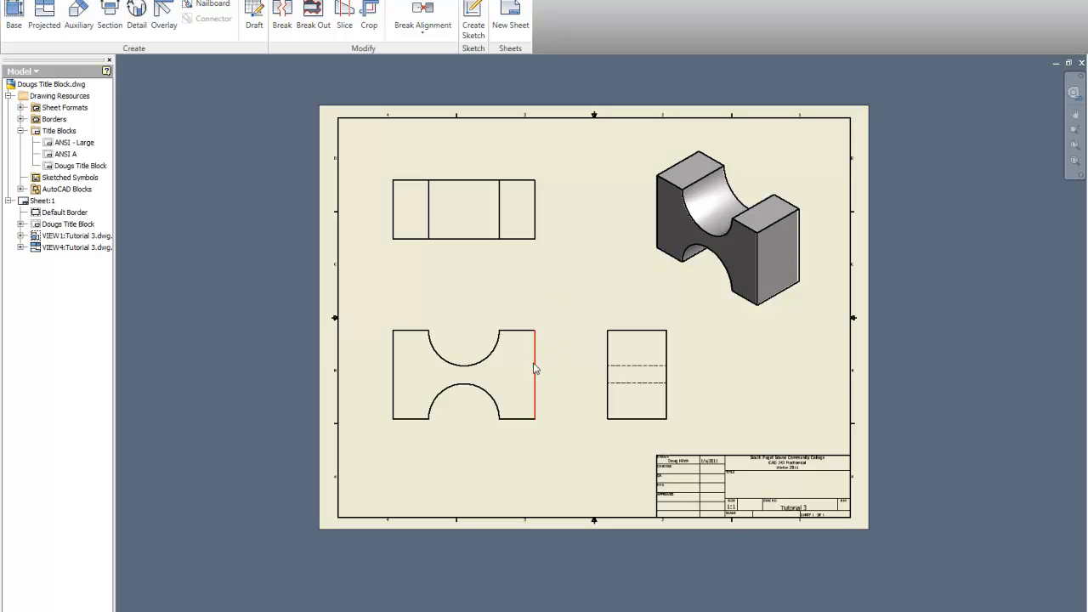
Step: Shift the front view, along with its aligned top view, slightly to the right on the sheet
mouse_move(551, 377)
mouse_down()
mouse_move(561, 383)
mouse_move(553, 379)
mouse_up()
click(605, 425)
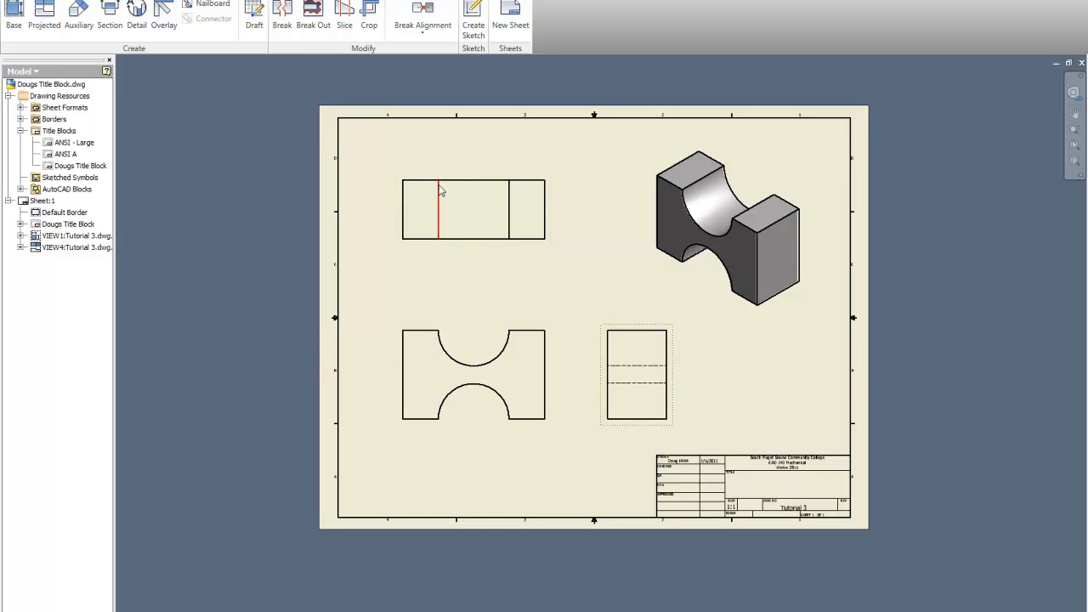
Step: Dimension the front view's overall width along its bottom edge, and move the view up to leave more room below
click(103, 0)
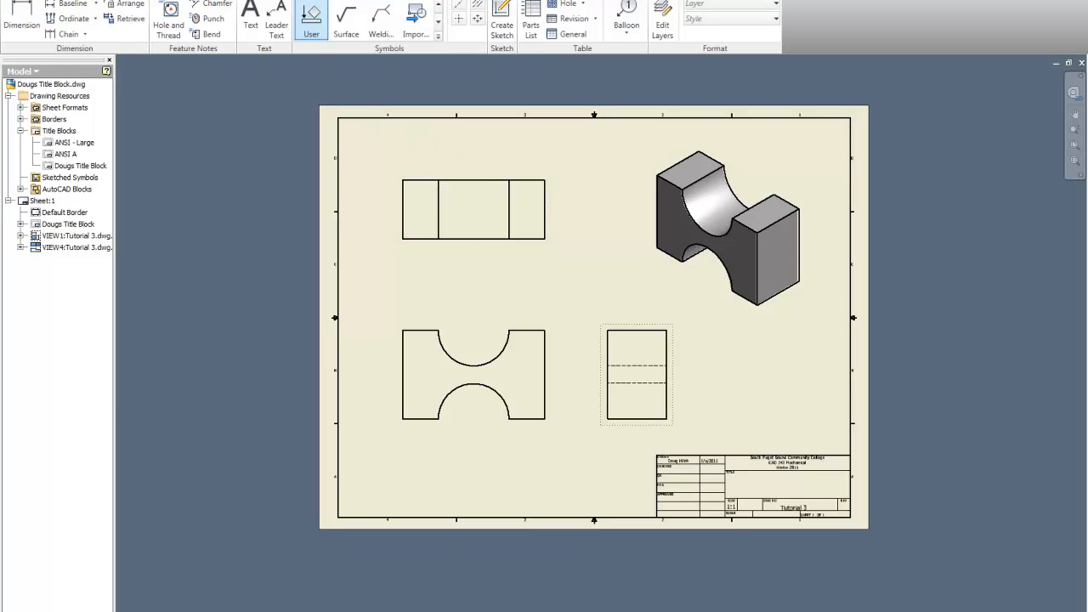
click(22, 14)
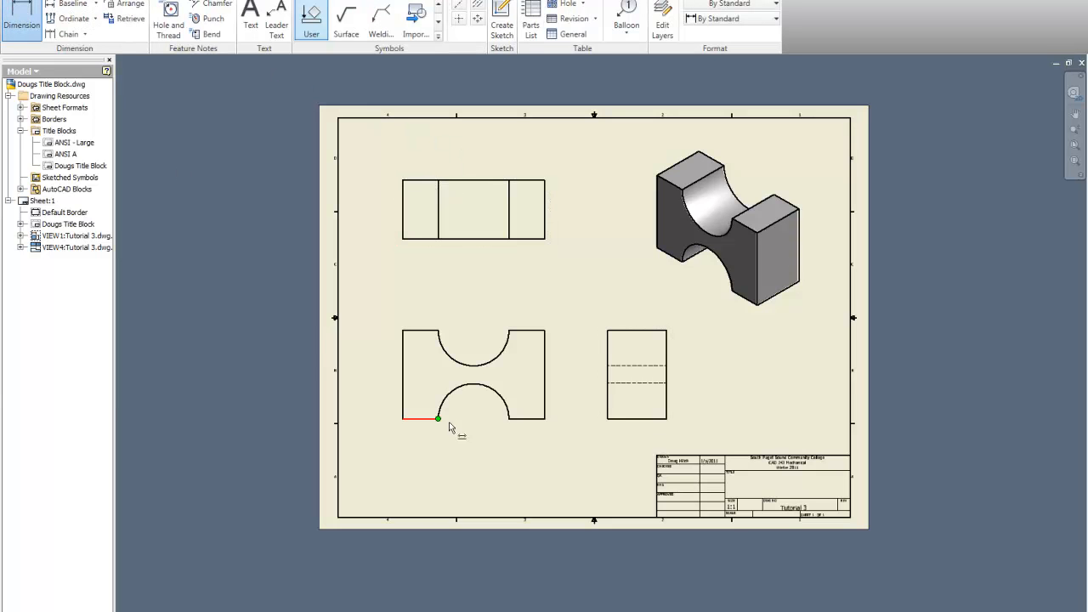
click(403, 419)
click(545, 420)
click(538, 451)
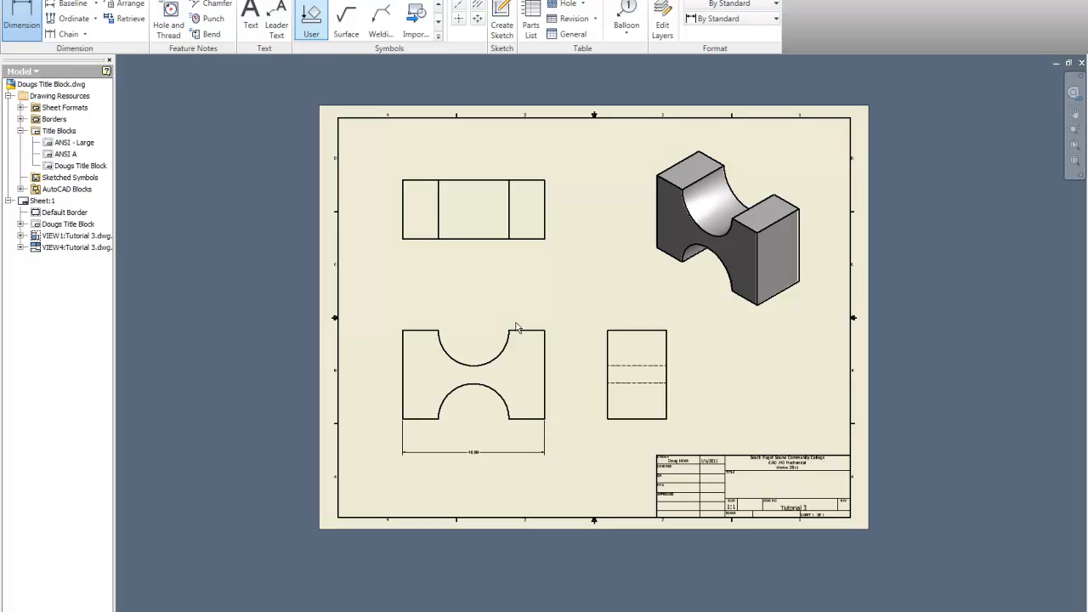
key(Escape)
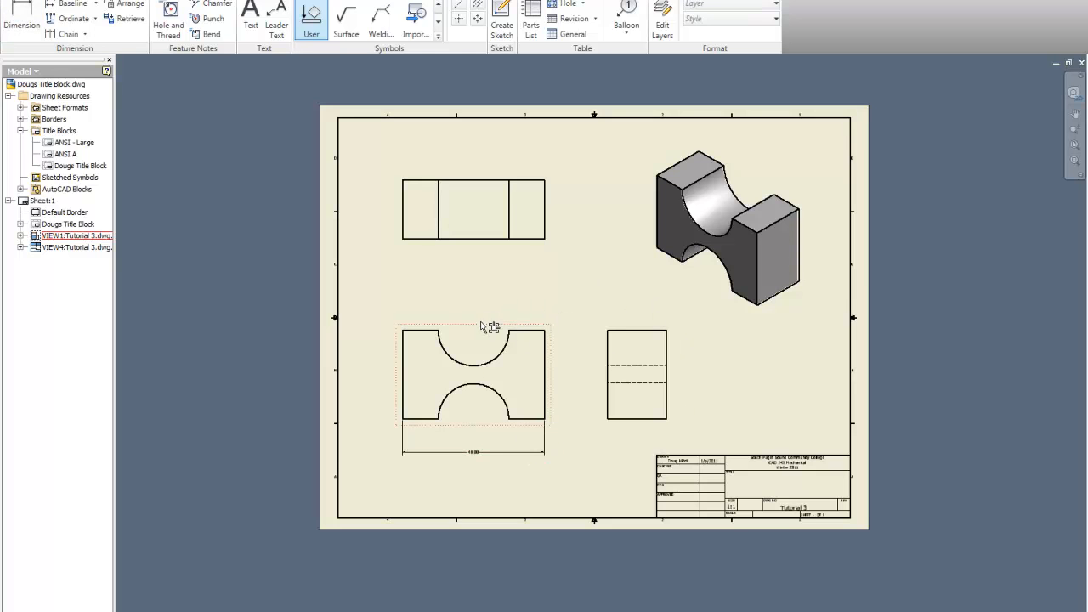
drag(481, 325, 479, 301)
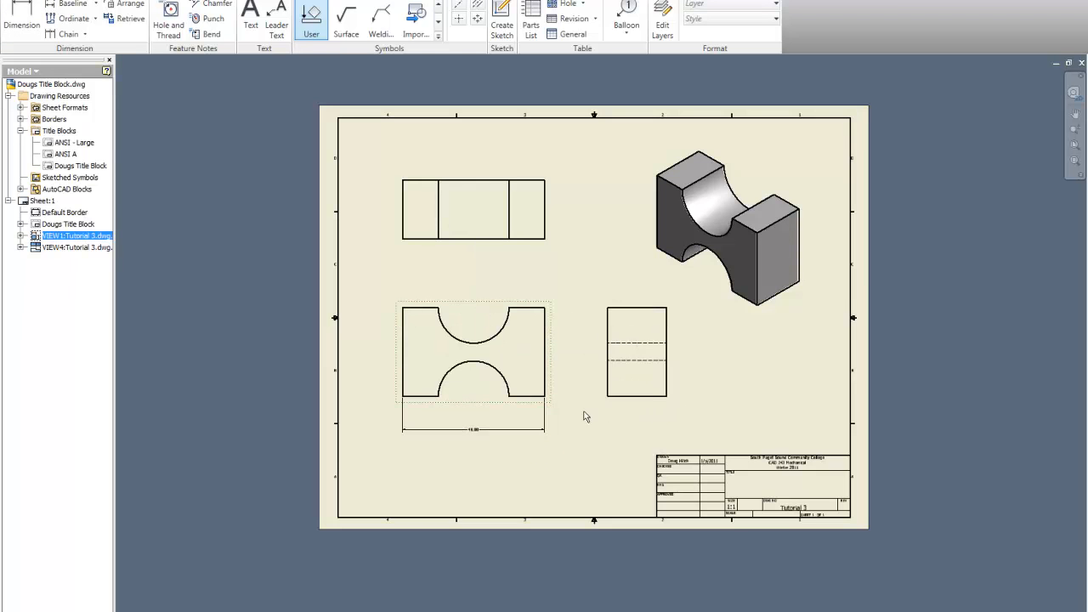
Step: Dimension the side view's overall width below its bottom edge, in line with the front view's width dimension
click(21, 19)
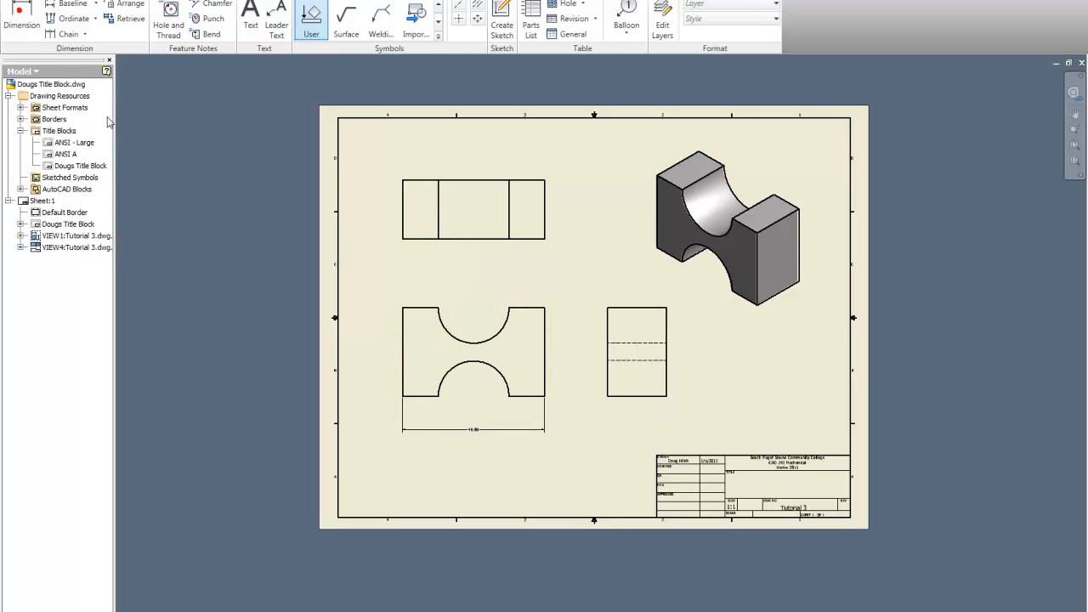
click(637, 398)
key(Escape)
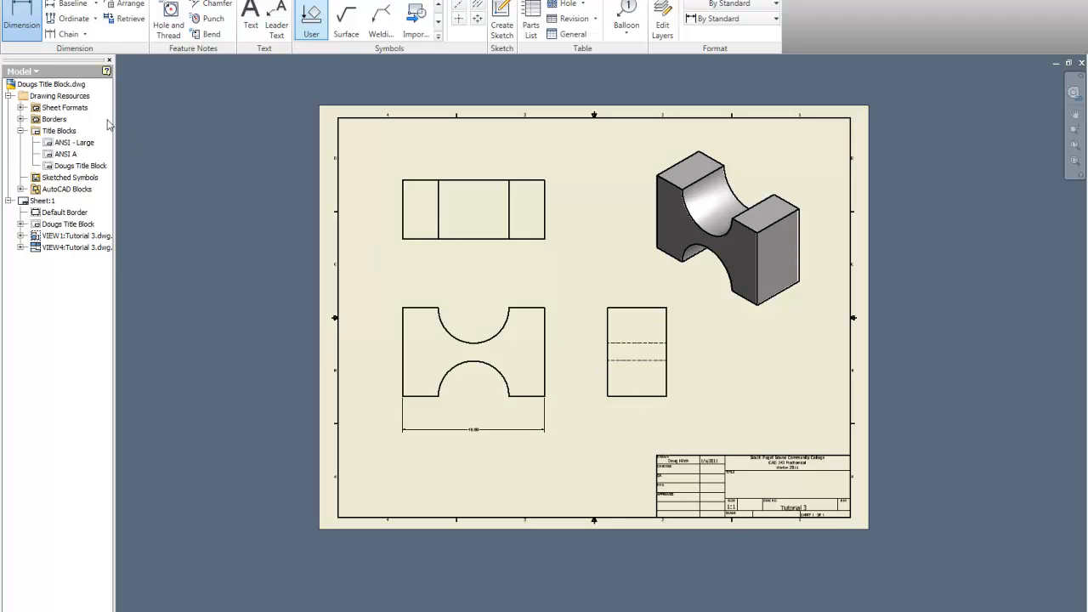
scroll(641, 424, up, 5)
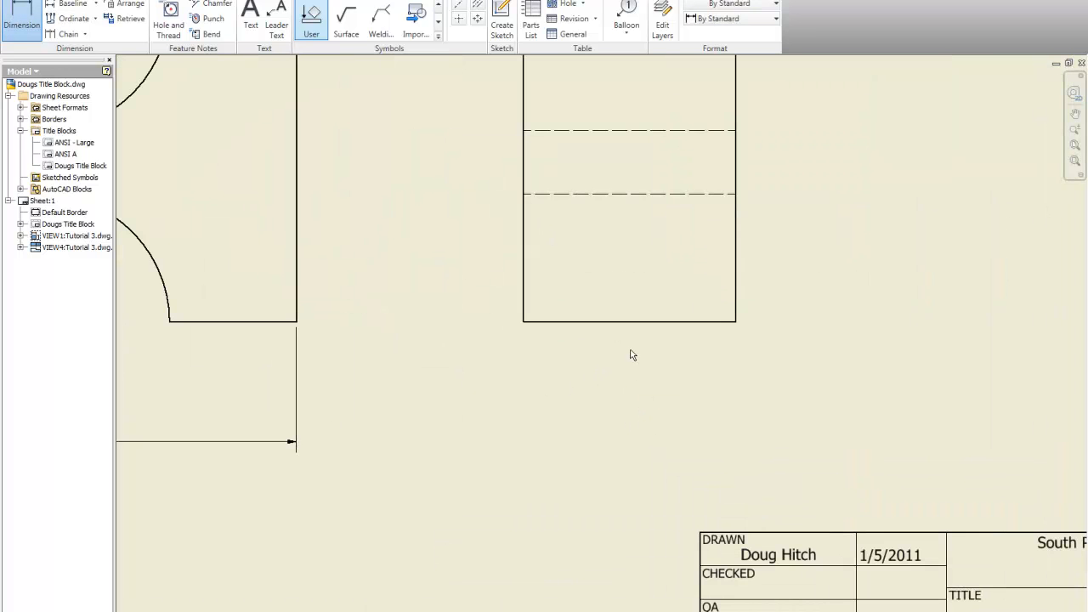
click(630, 322)
key(Escape)
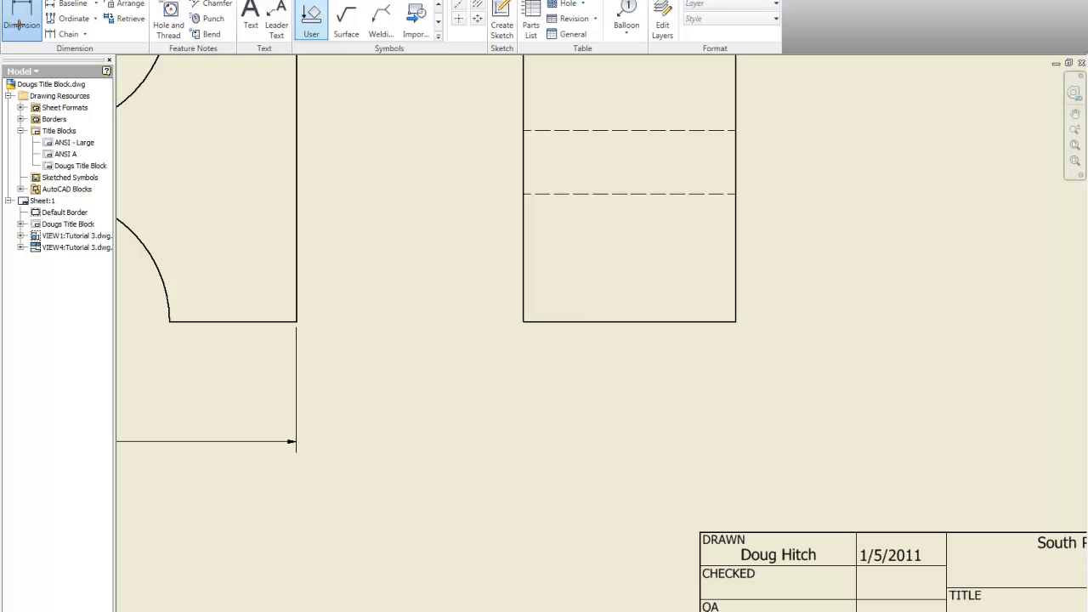
click(524, 323)
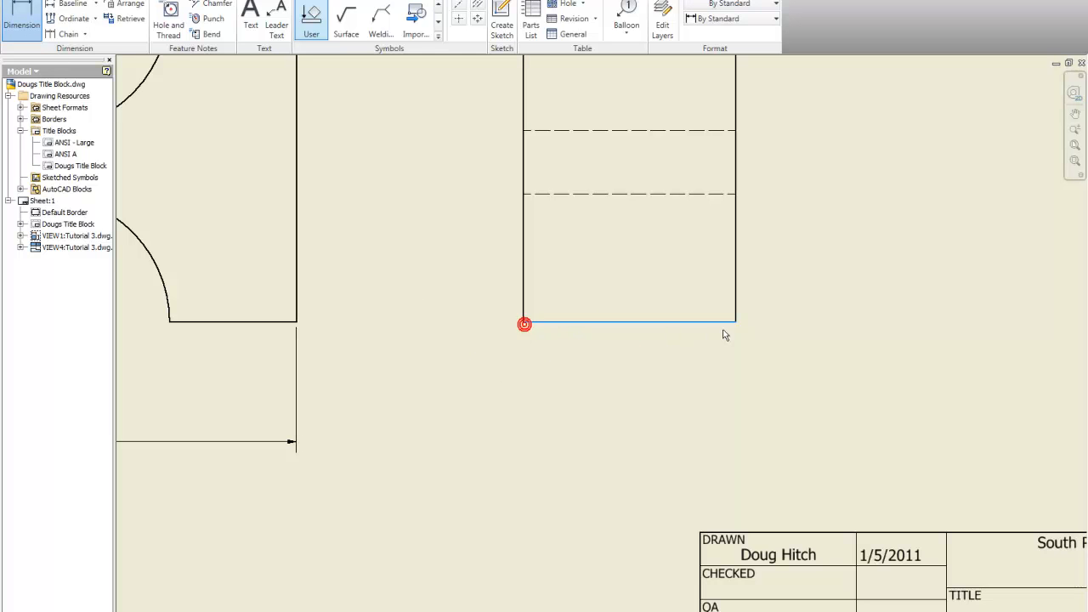
click(734, 321)
key(Escape)
click(298, 443)
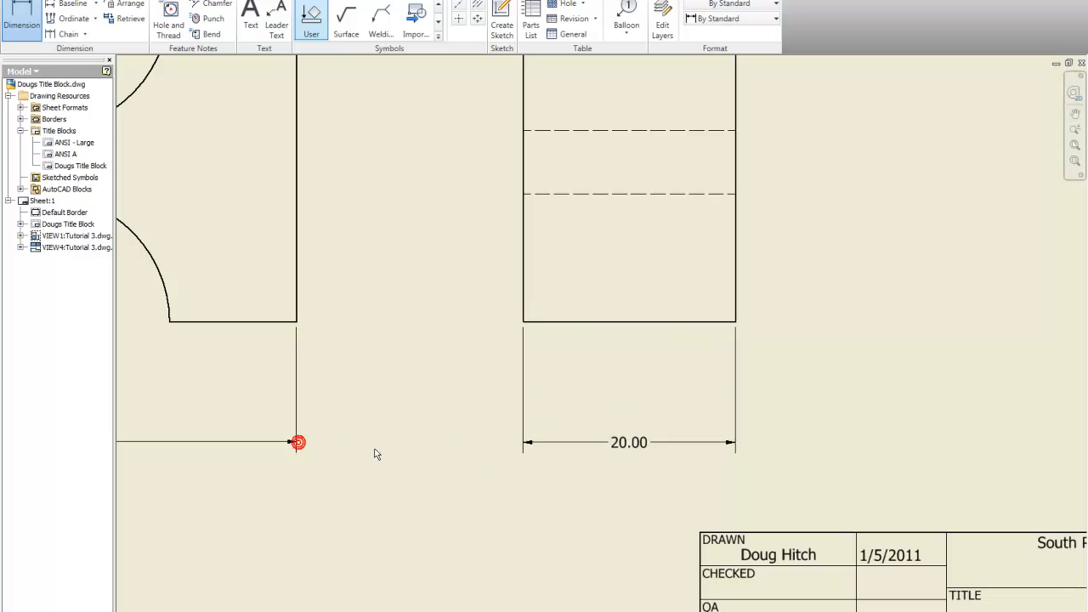
click(653, 468)
Step: Dimension the radius of the front view's upper arc and add center marks to both arcs
scroll(663, 468, down, 5)
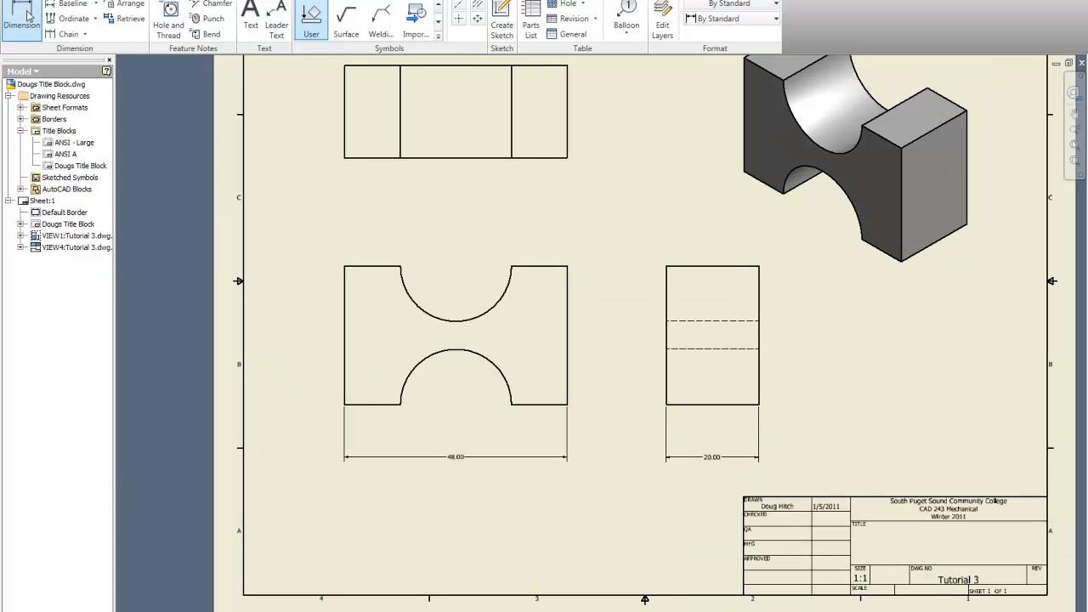
click(421, 312)
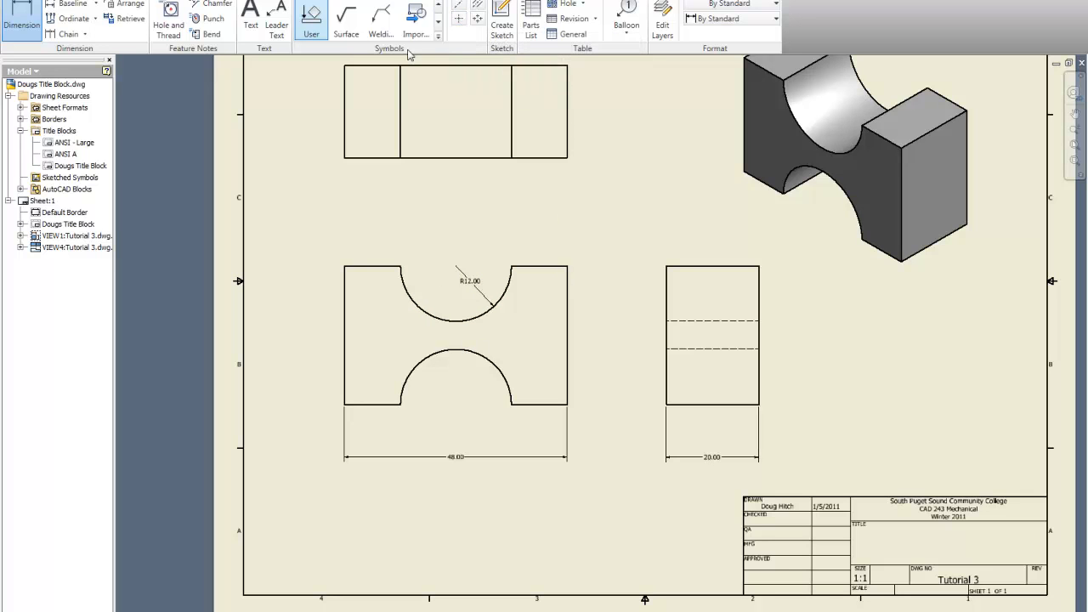
click(460, 19)
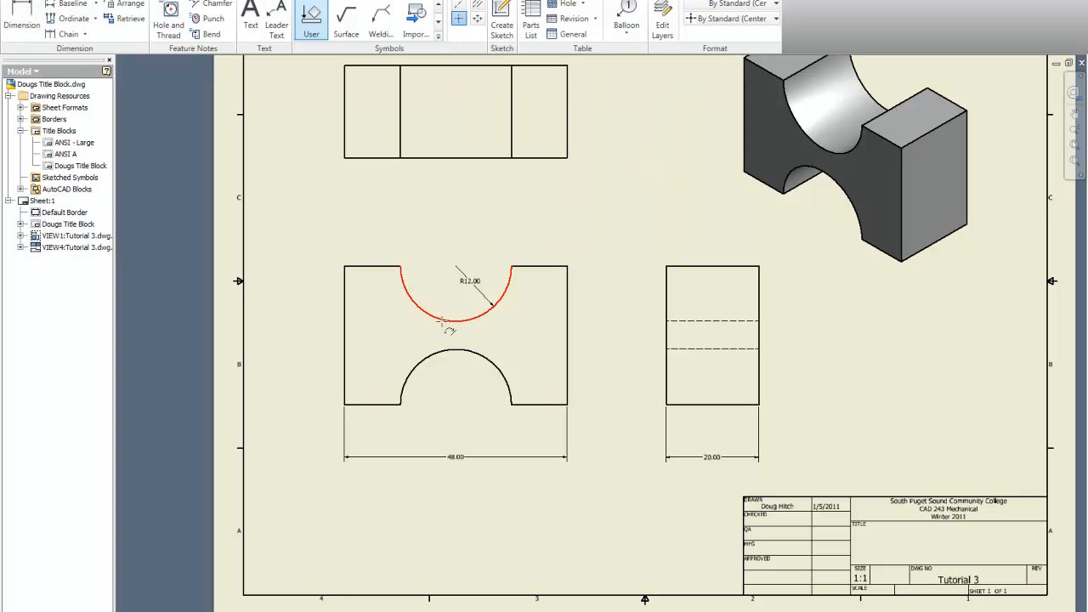
click(443, 317)
click(478, 356)
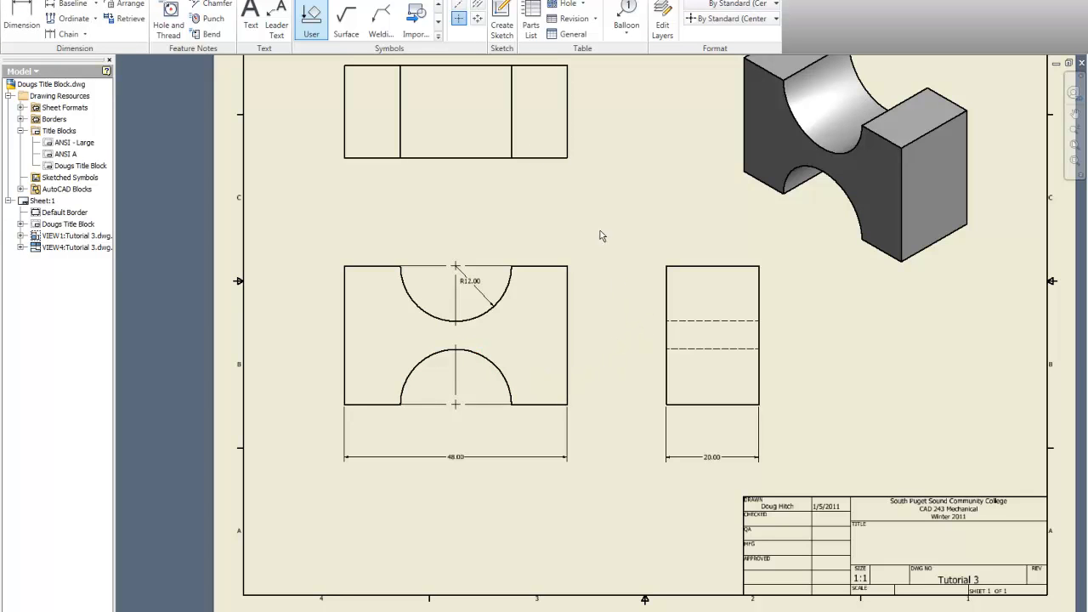
Step: Dimension the front view's overall height, placing the dimension between the front and side views
click(22, 17)
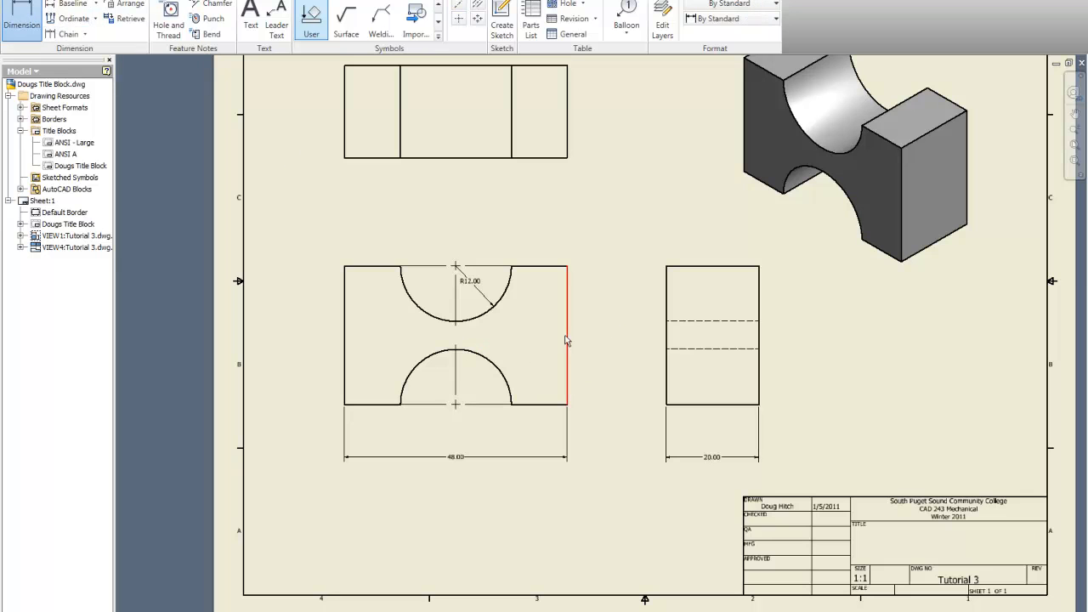
click(566, 338)
click(623, 336)
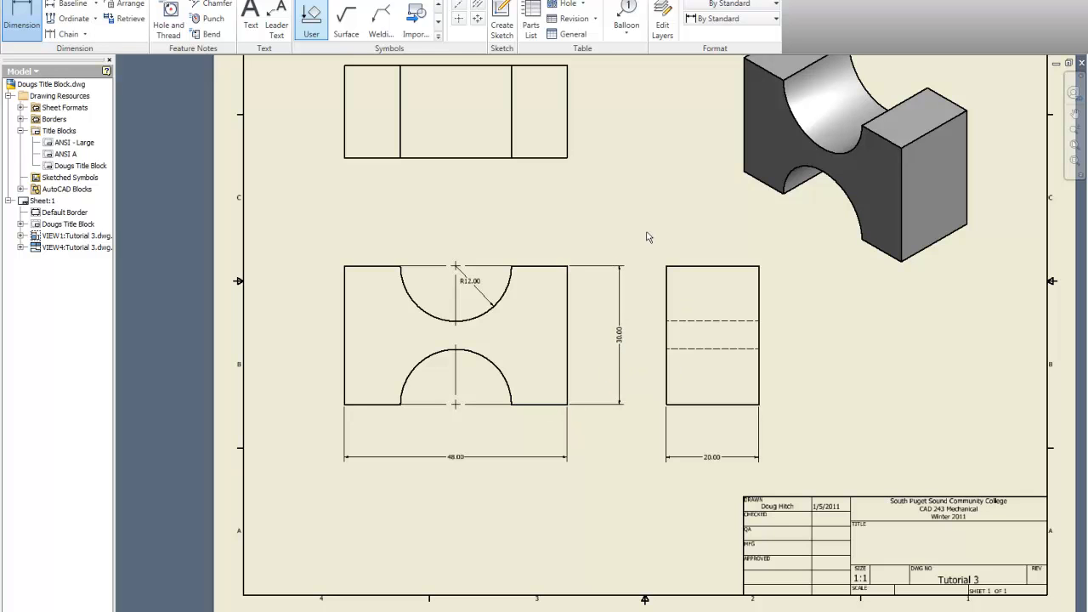
key(Escape)
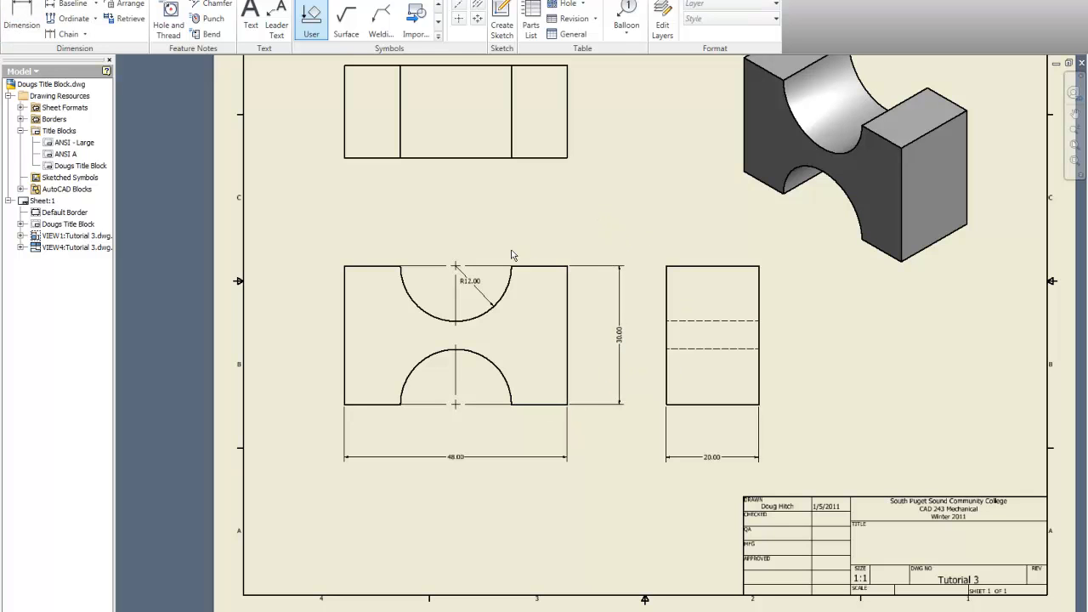
Step: Append "TYP." after the value in the front view's arc radius dimension
right_click(476, 285)
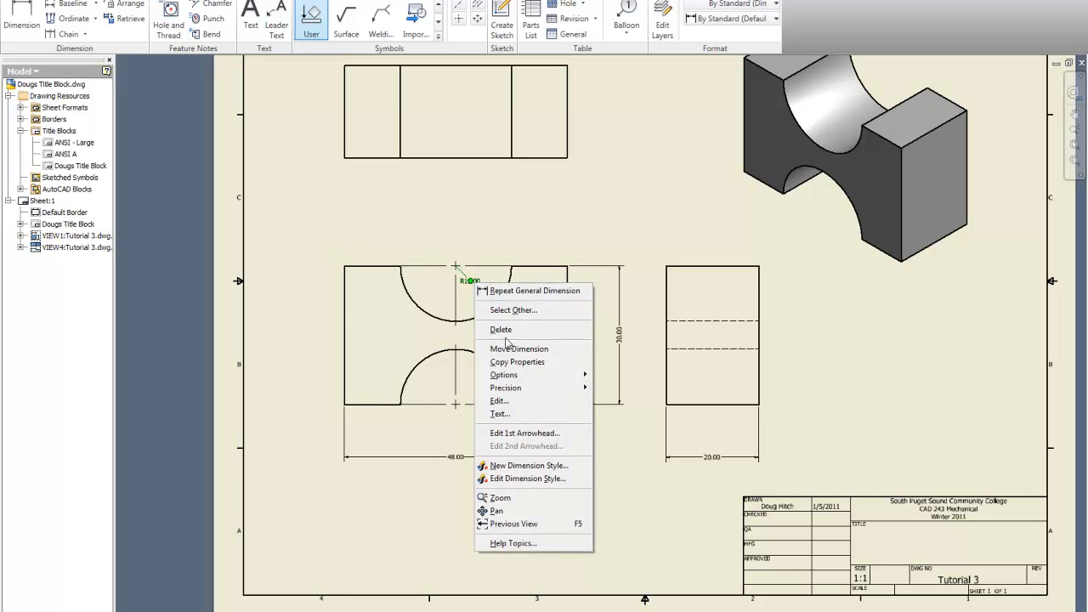
click(510, 402)
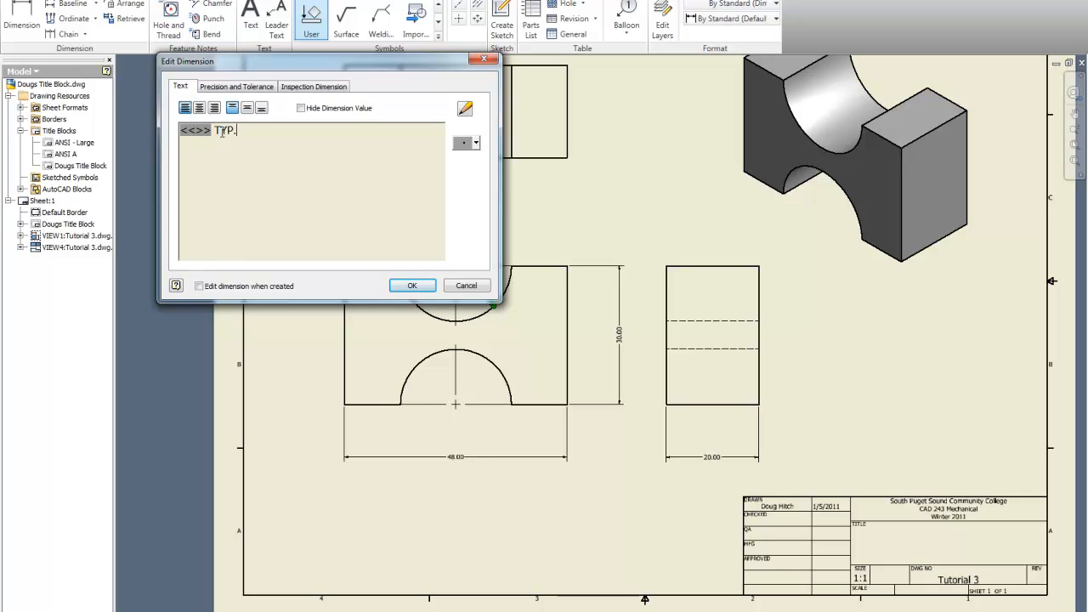
click(413, 285)
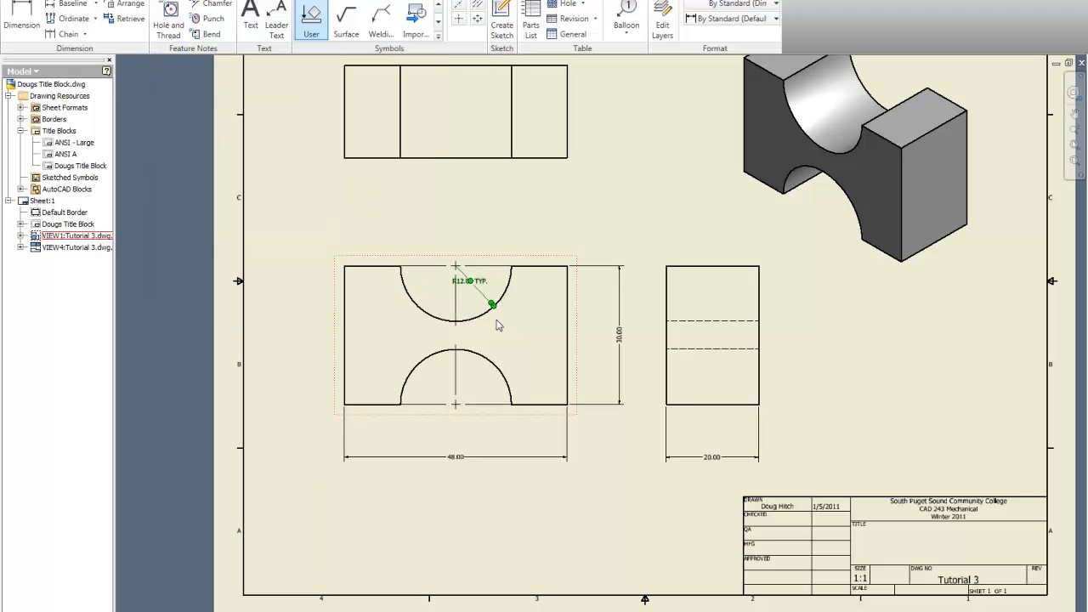
click(563, 209)
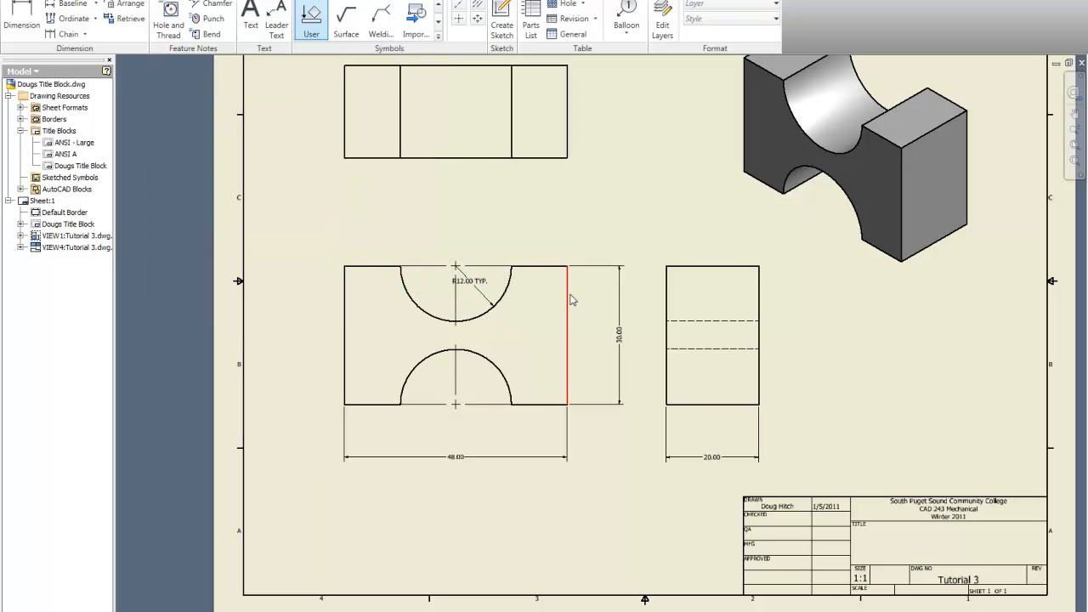
Step: Set the precision of the radius, front width, front height and side width dimensions to whole numbers without decimals
click(463, 289)
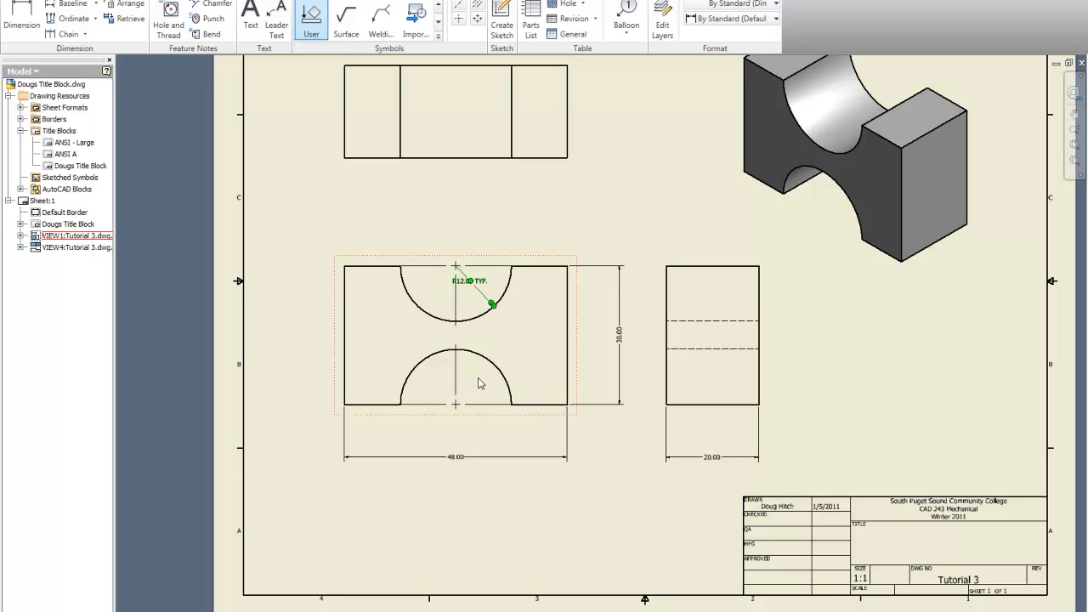
ctrl+click(455, 457)
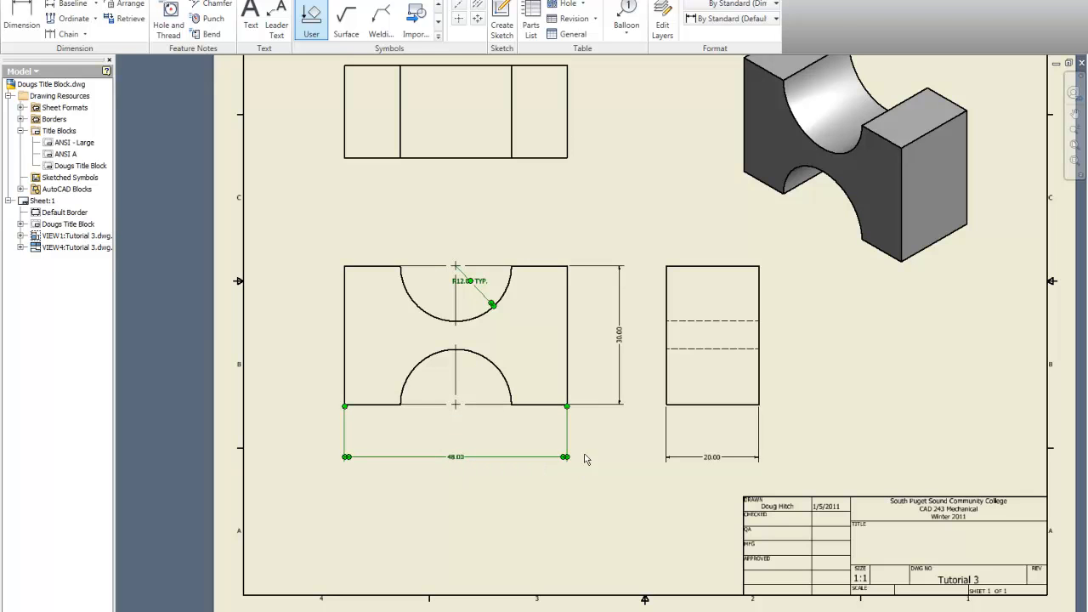
ctrl+click(621, 337)
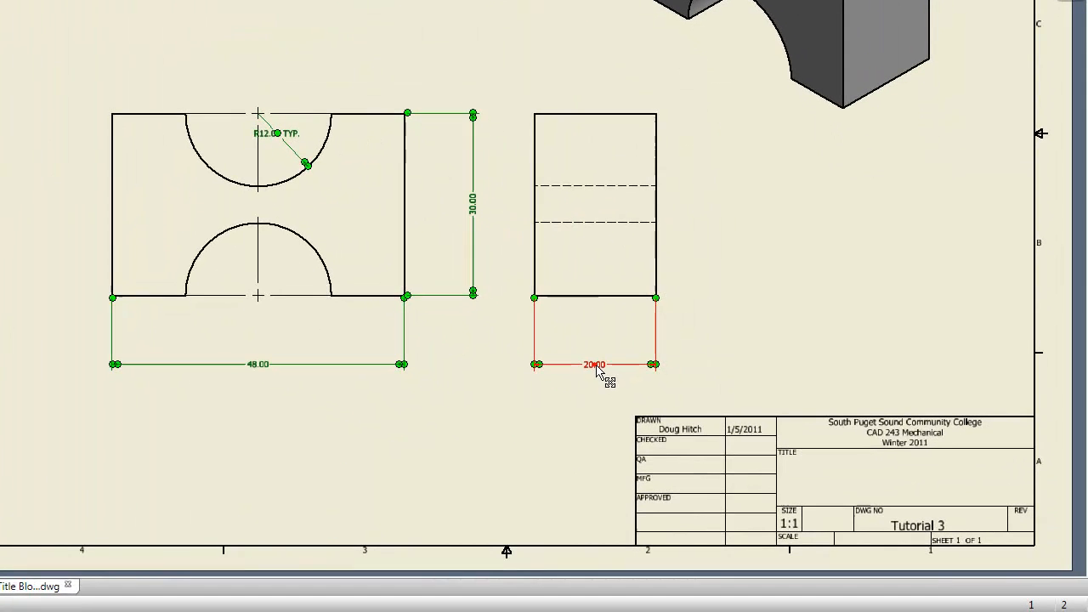
ctrl+click(597, 367)
right_click(715, 311)
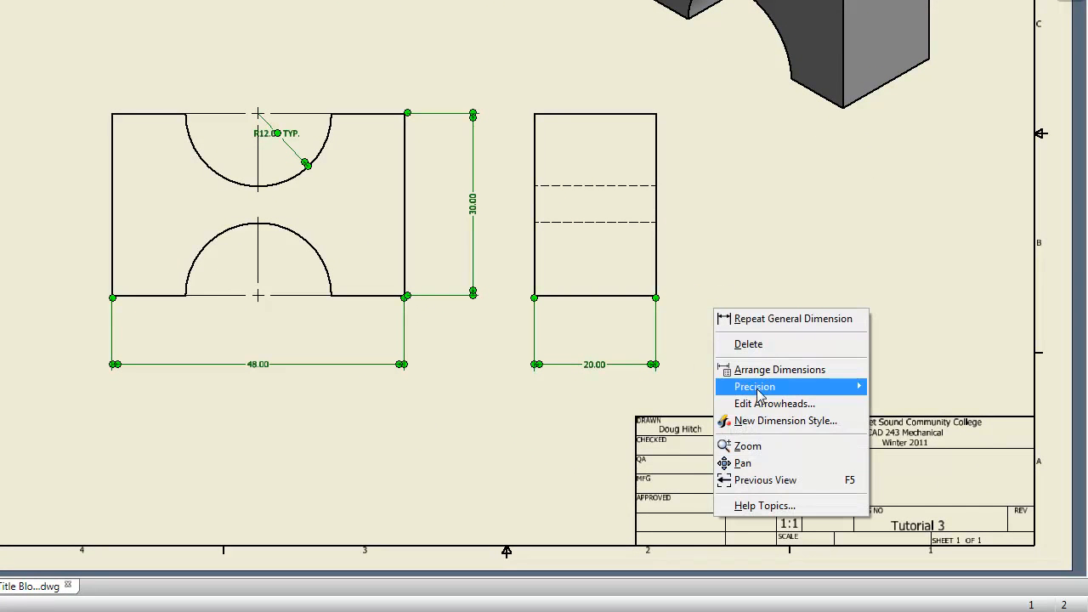
mouse_move(756, 389)
click(944, 388)
click(502, 455)
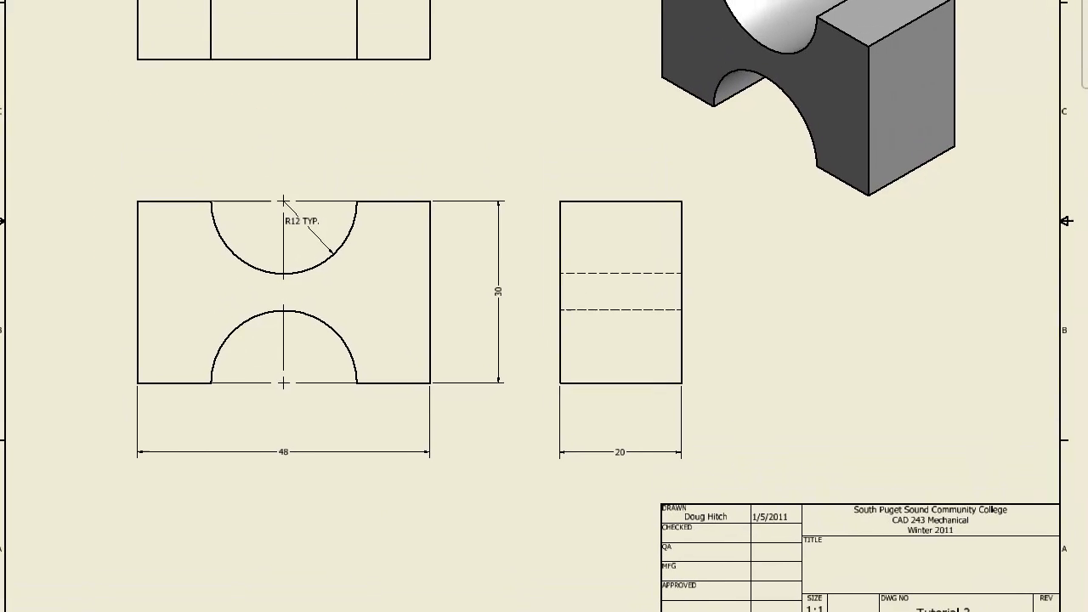
Step: Start saving the drawing under a new name and go to the Week_02 folder inside DWGs
key(alt+f)
key(Escape)
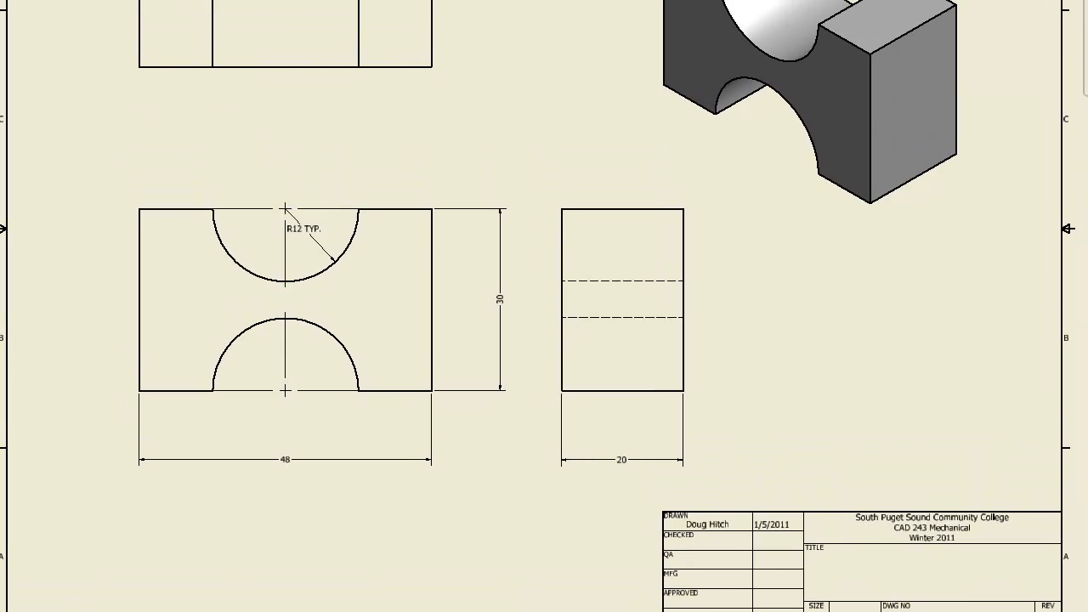
key(alt+f)
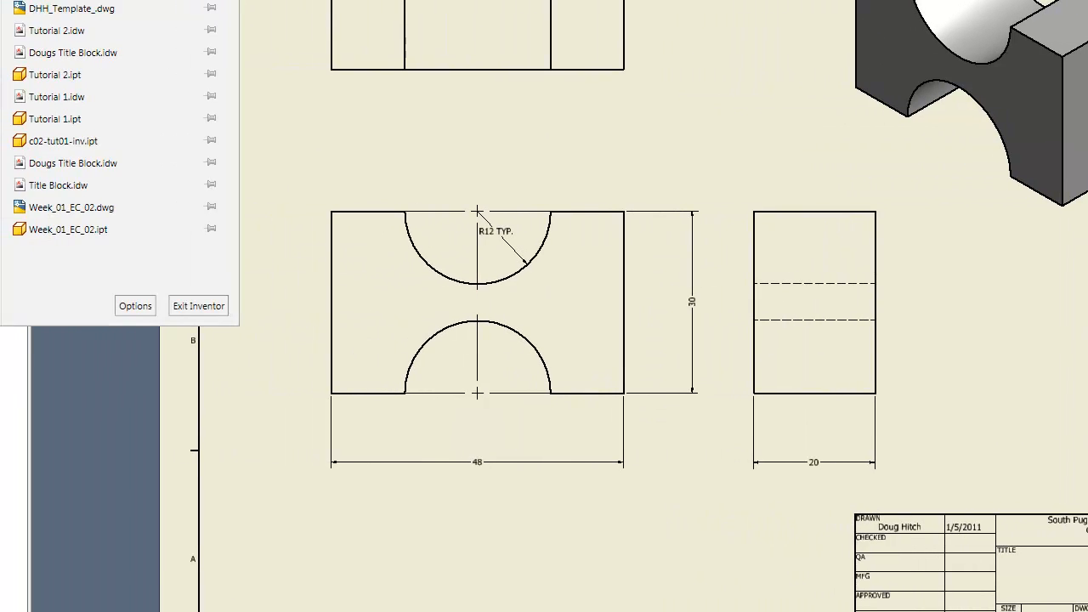
key(a)
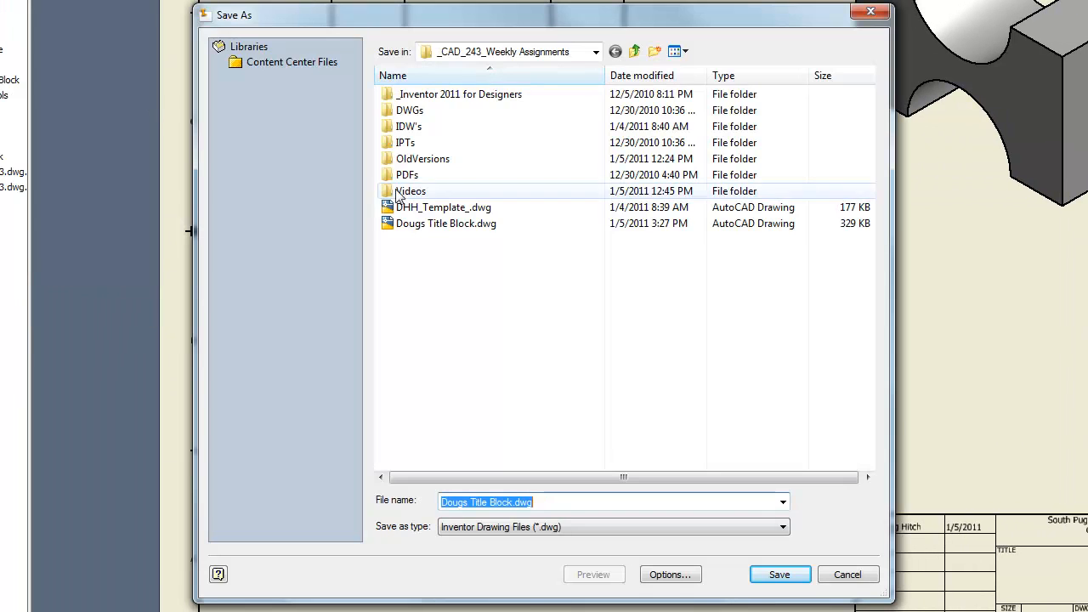
double_click(411, 111)
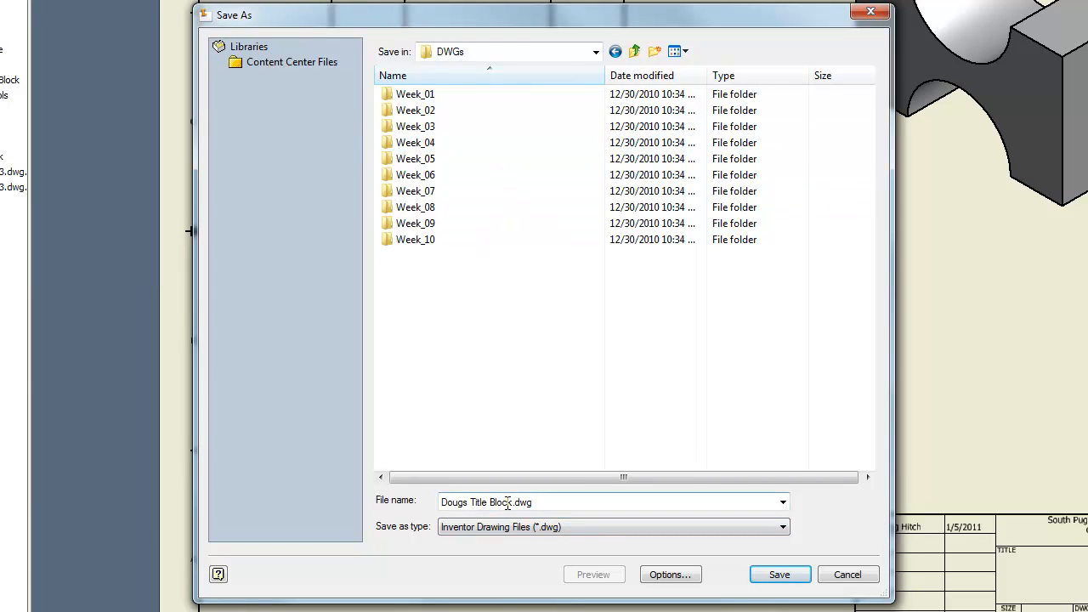
double_click(400, 112)
Step: Base the file name on Tutorial 2.dwg, change it to Tutorial 3.dwg, and save it as an Inventor drawing file
click(432, 111)
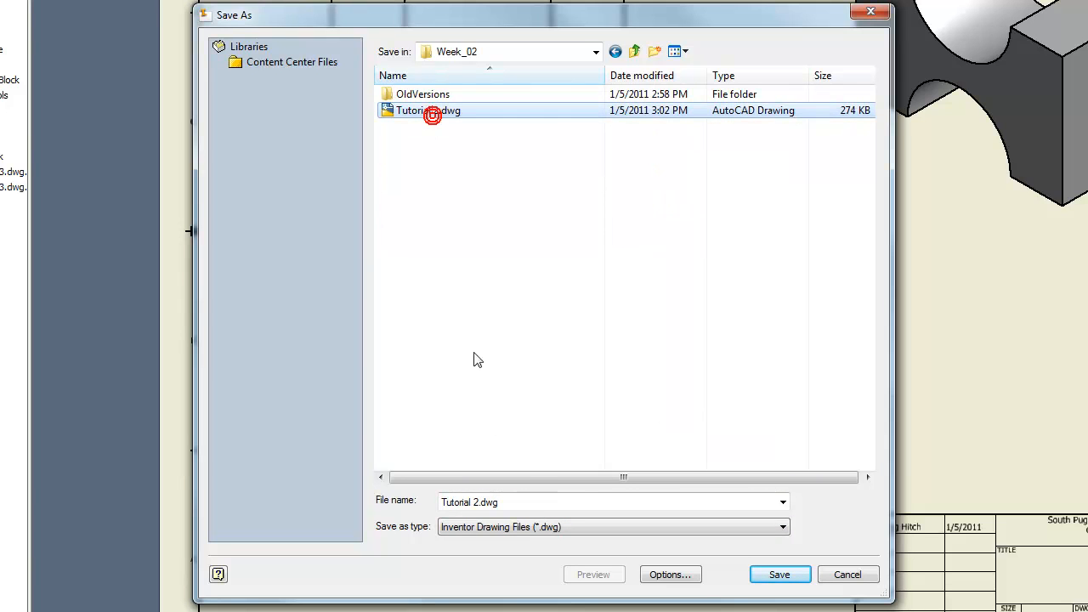
double_click(482, 502)
click(479, 503)
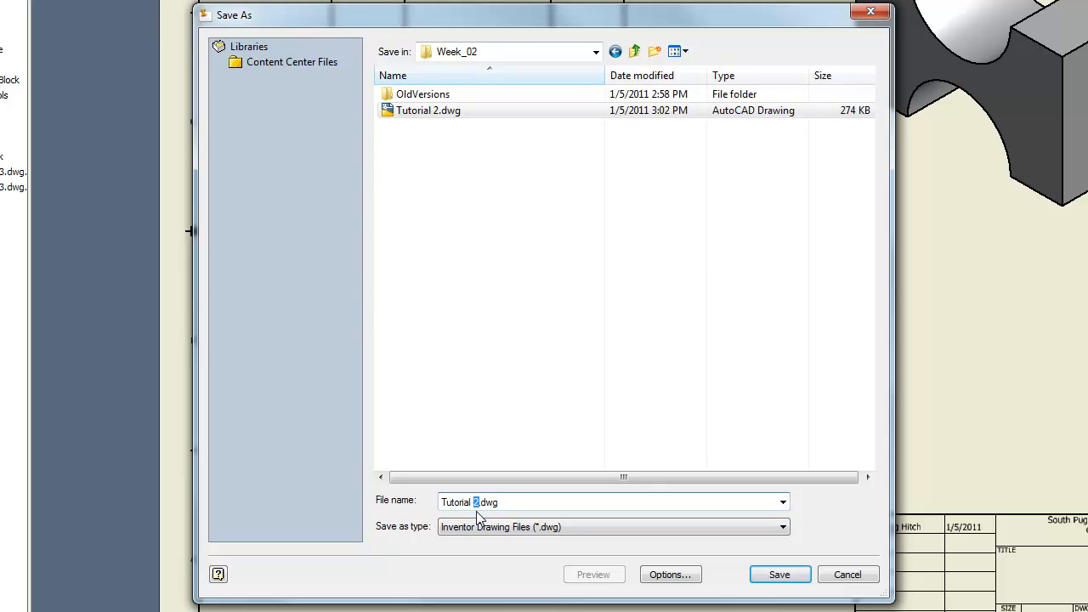
text(3)
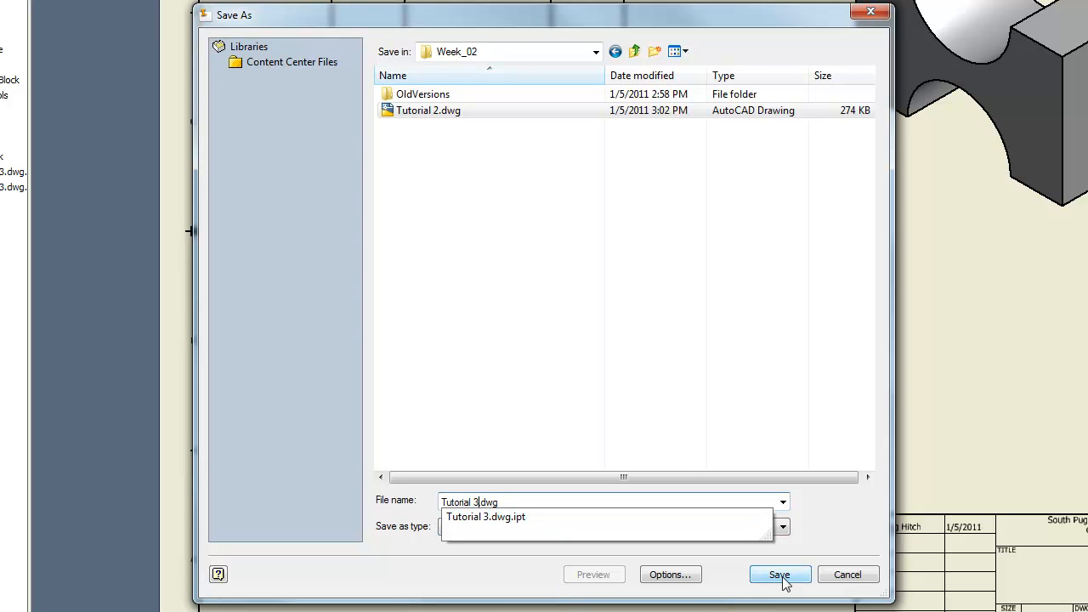
click(806, 520)
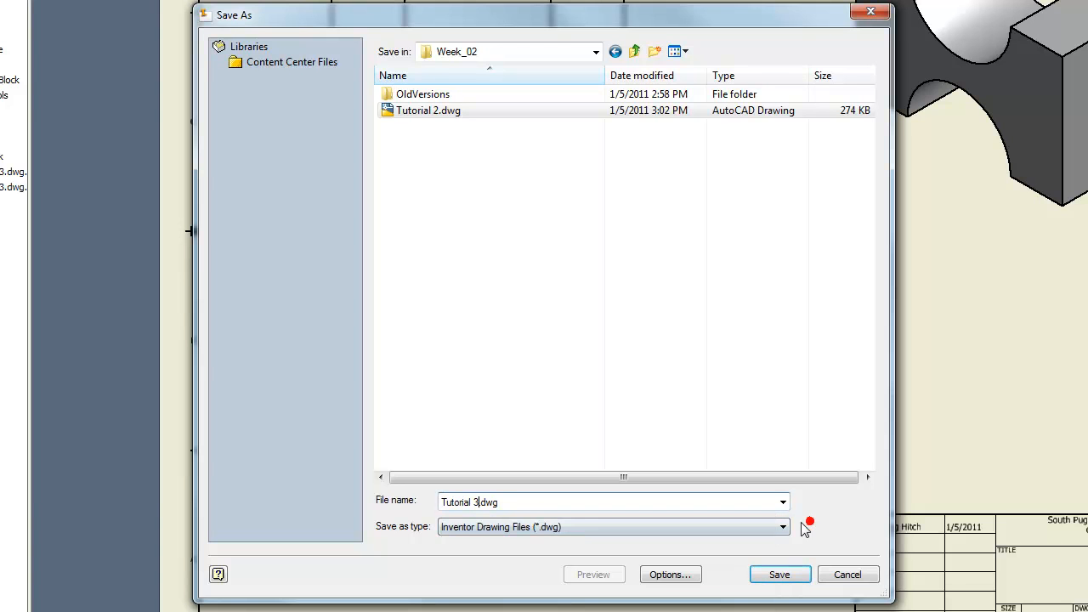
click(784, 529)
click(783, 528)
click(780, 575)
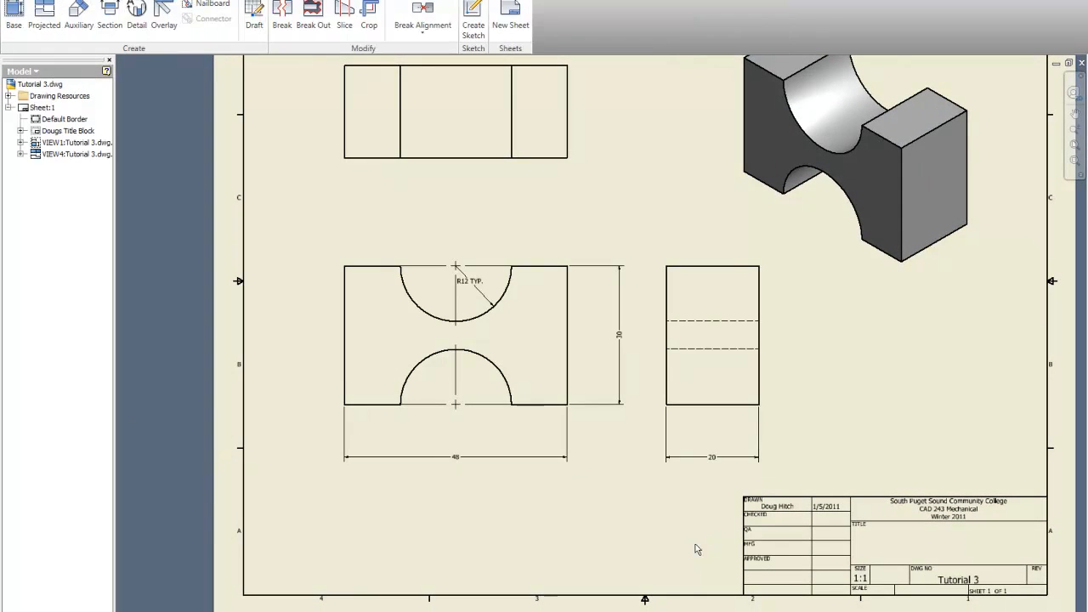
Step: Look over the whole sheet and close the Tutorial 3 drawing
scroll(745, 242, down, 3)
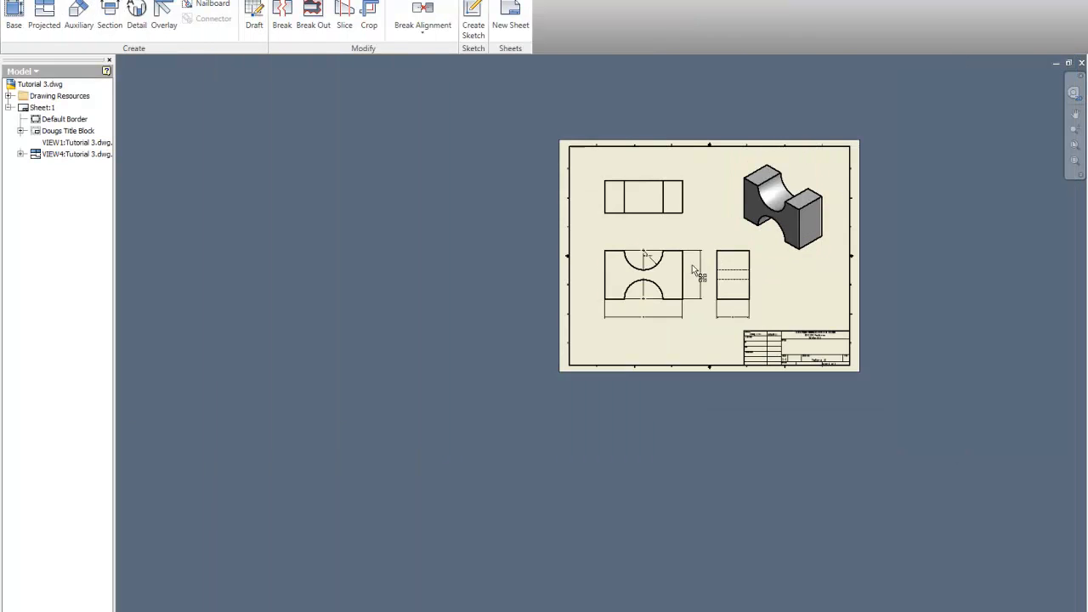
scroll(907, 152, up, 2)
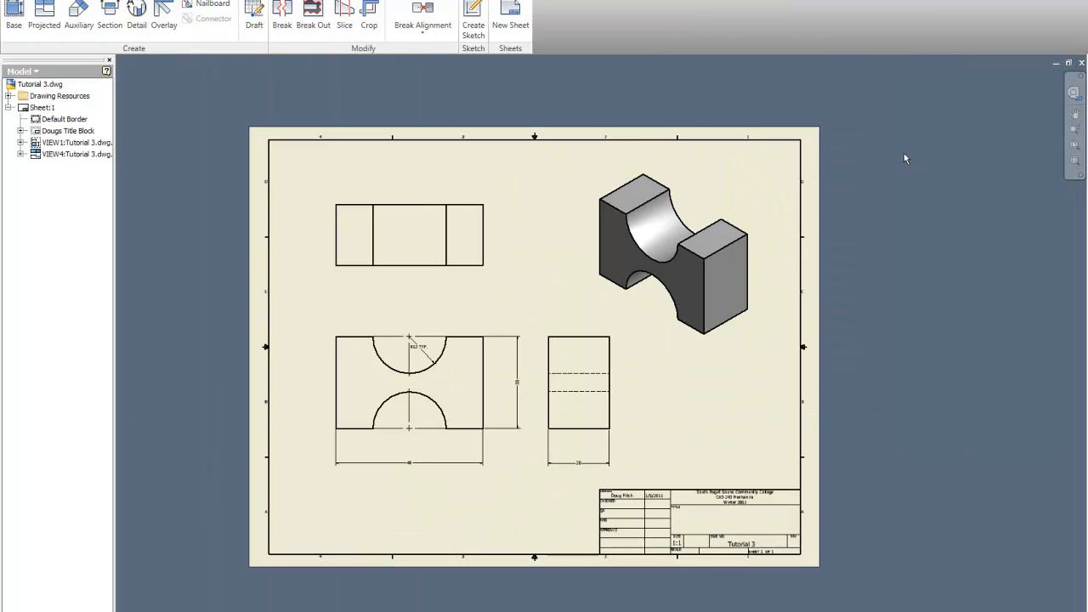
click(1082, 63)
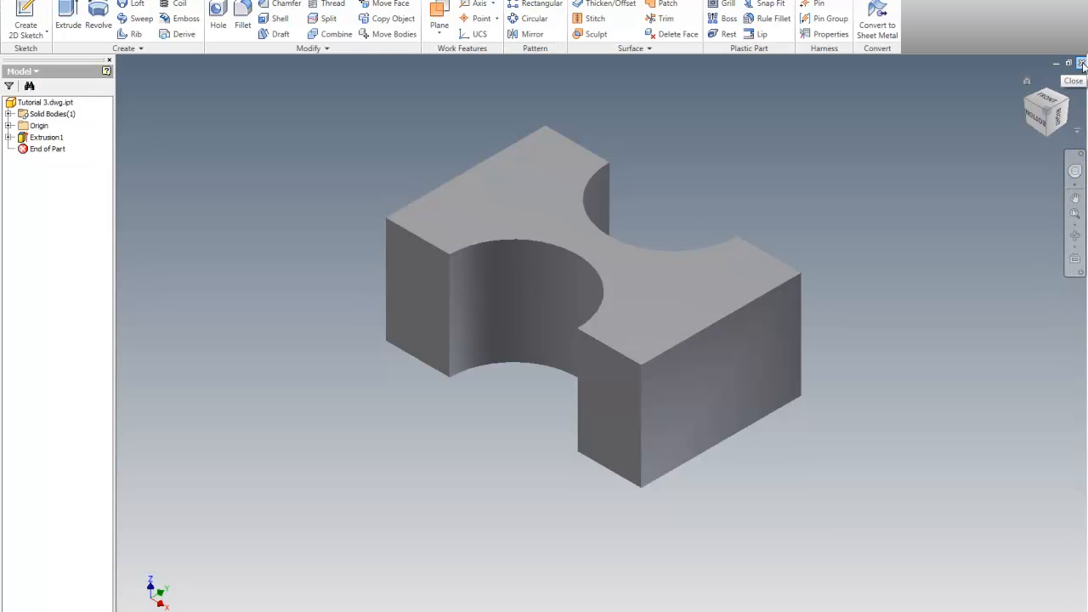
Step: Save the part, and start saving it under a new name in the Week_02 folder inside IPTs
click(21, 4)
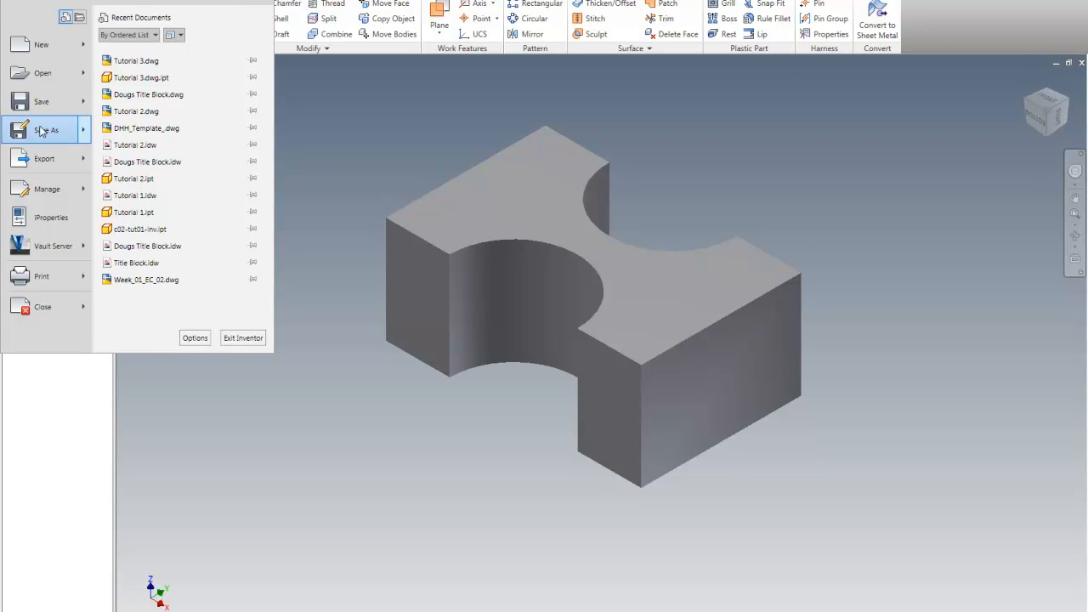
click(41, 101)
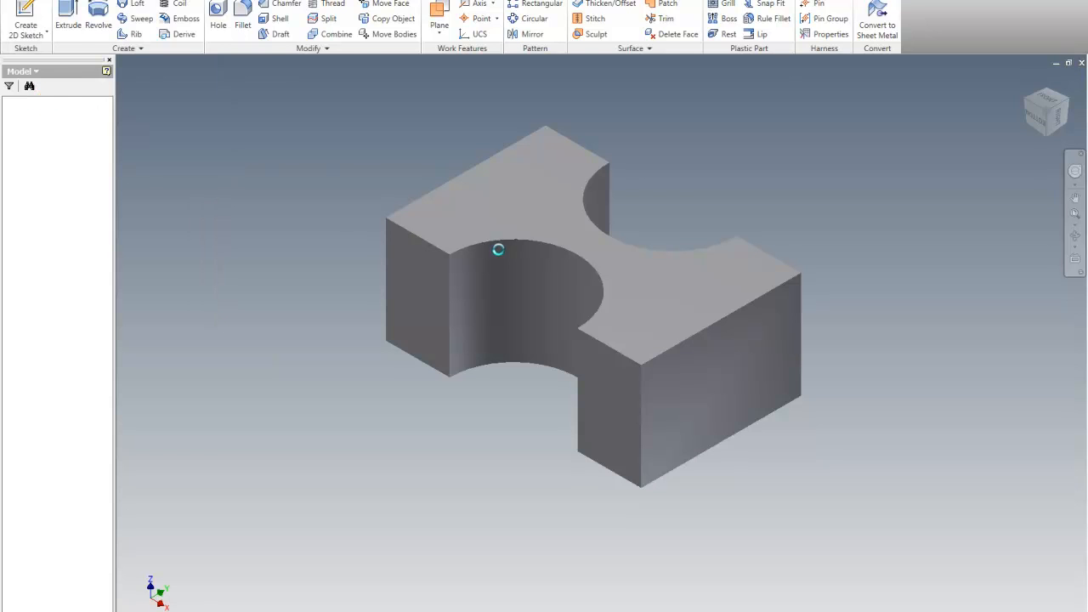
click(25, 4)
click(47, 130)
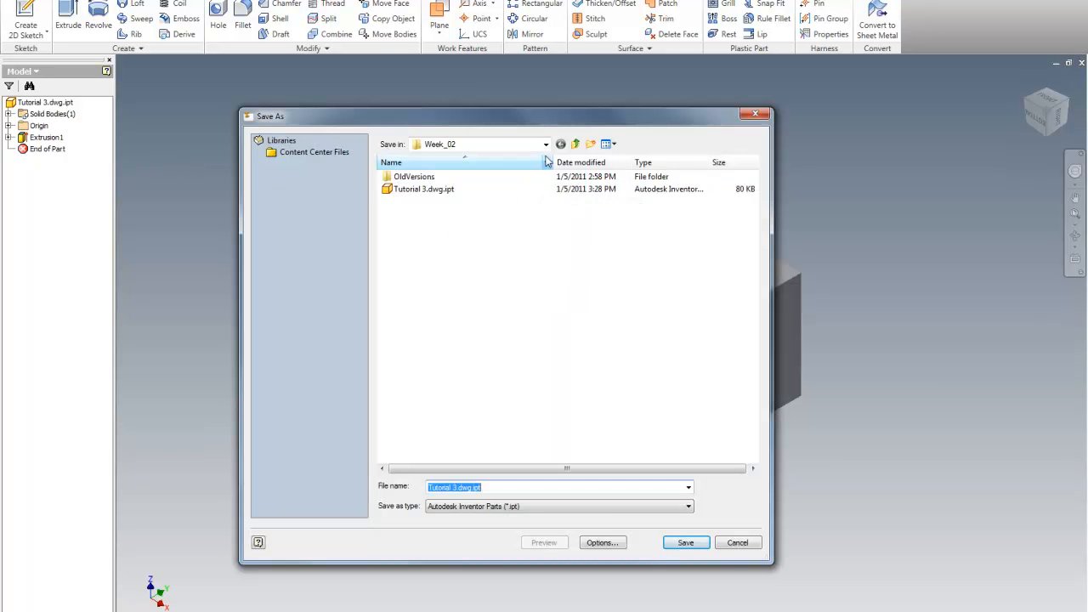
click(545, 145)
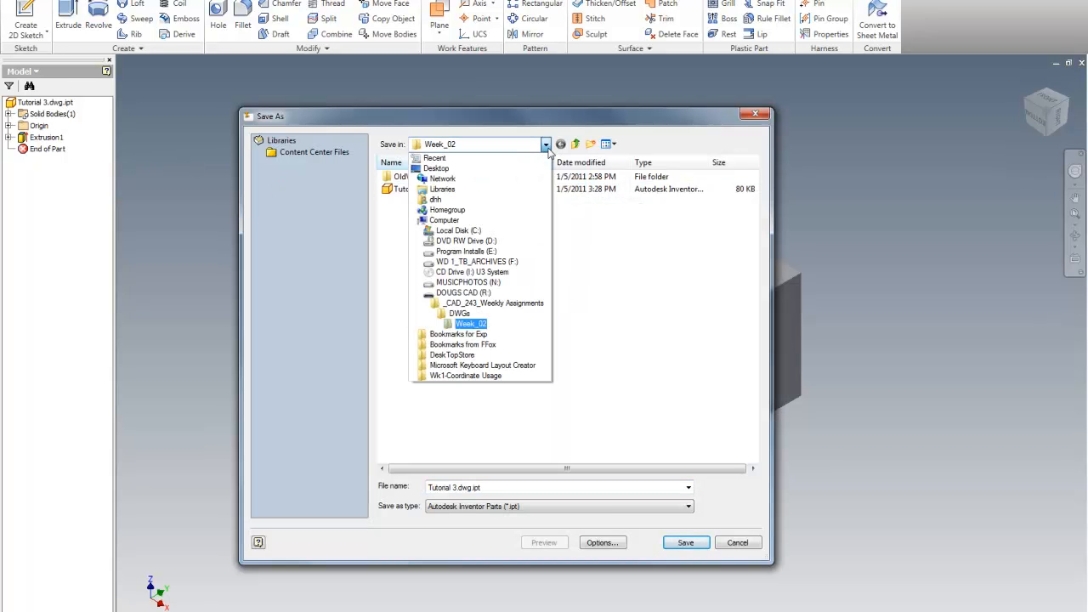
click(469, 304)
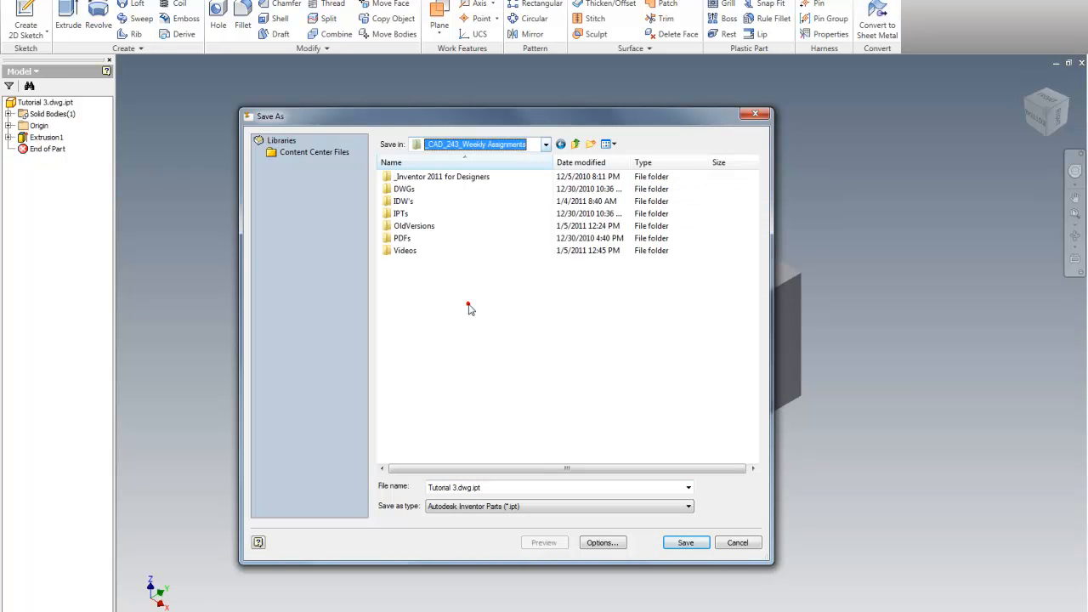
double_click(403, 215)
double_click(420, 189)
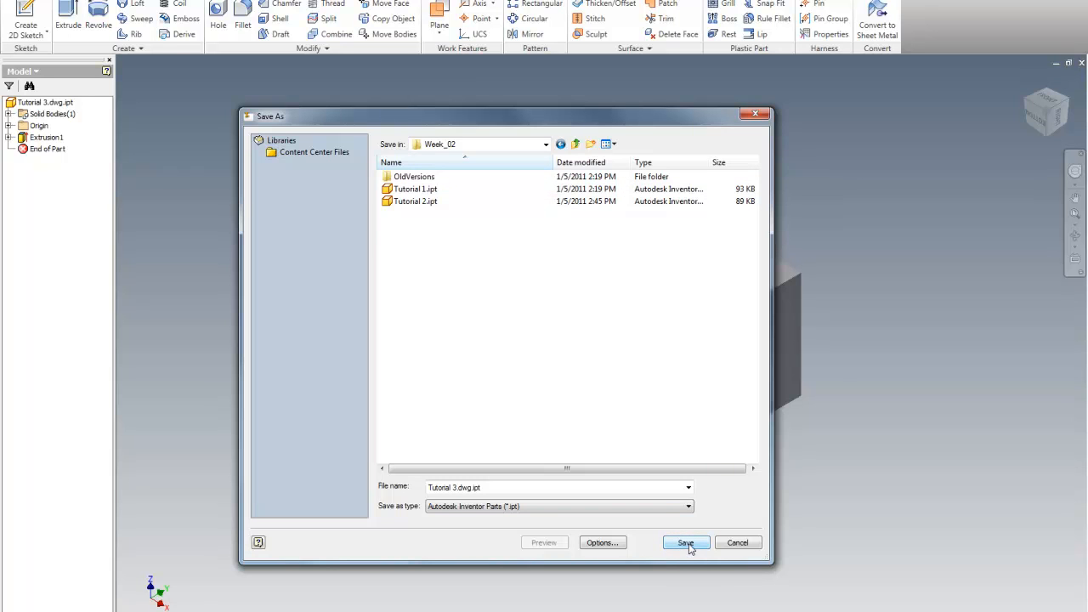
Step: Change the part's file name to Tutorial 3.ipt, save it, and close the part
double_click(472, 487)
click(474, 488)
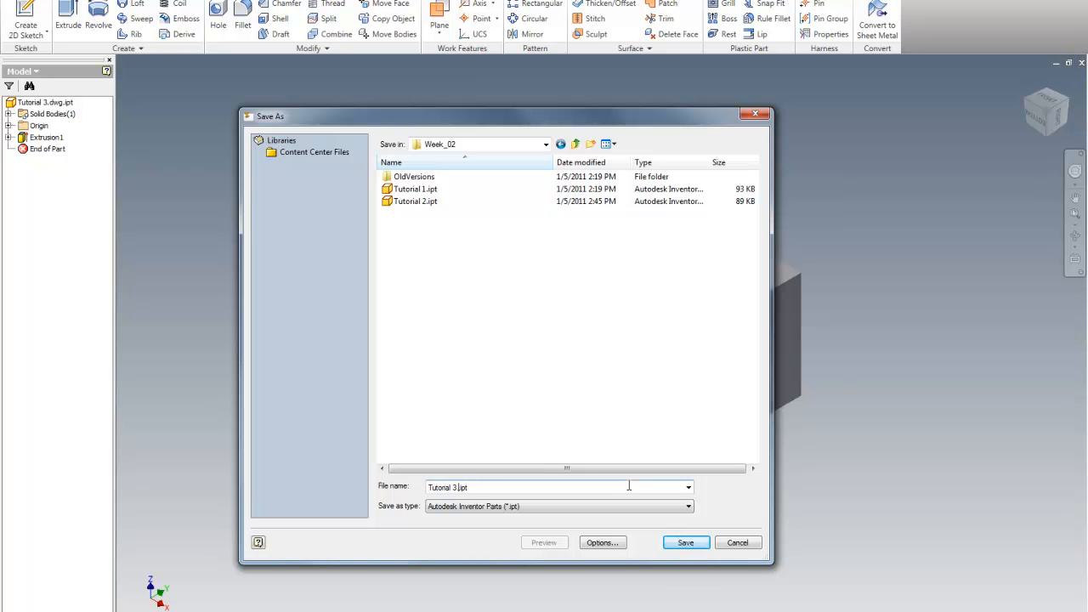
click(685, 542)
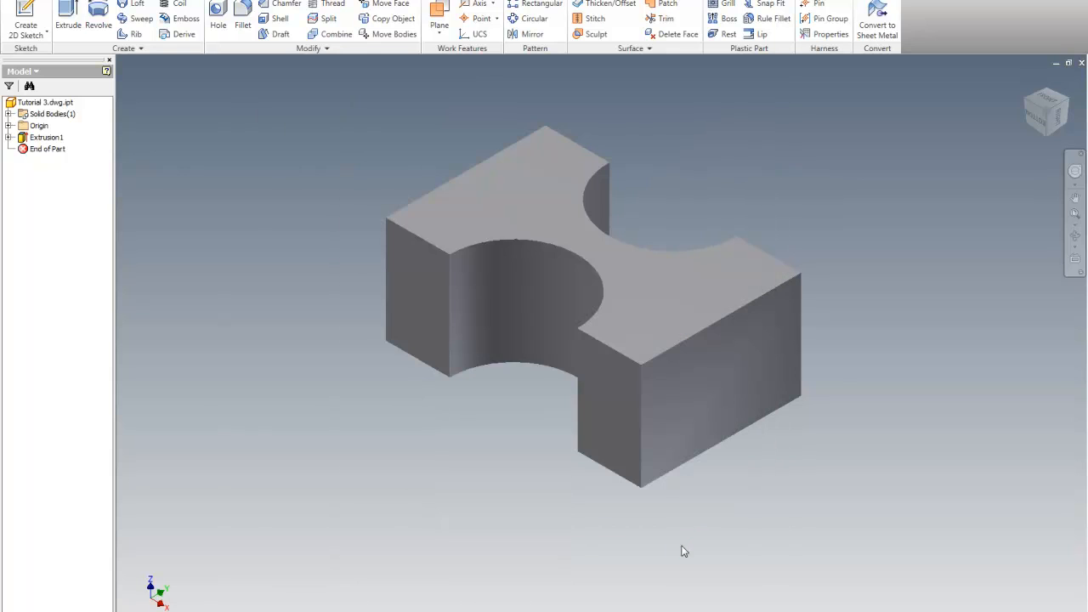
click(1081, 65)
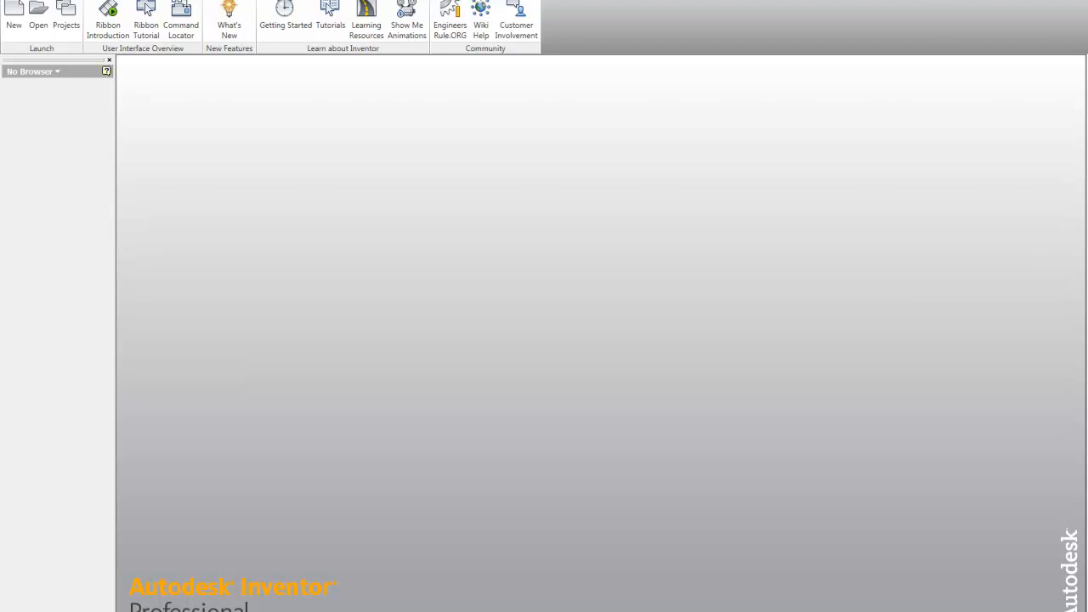
Step: Switch to Windows Explorer and browse the R: drive to the Week_02 folder in _CAD_243_Weekly Assignments, DWGs
key(super+e)
click(710, 534)
double_click(710, 534)
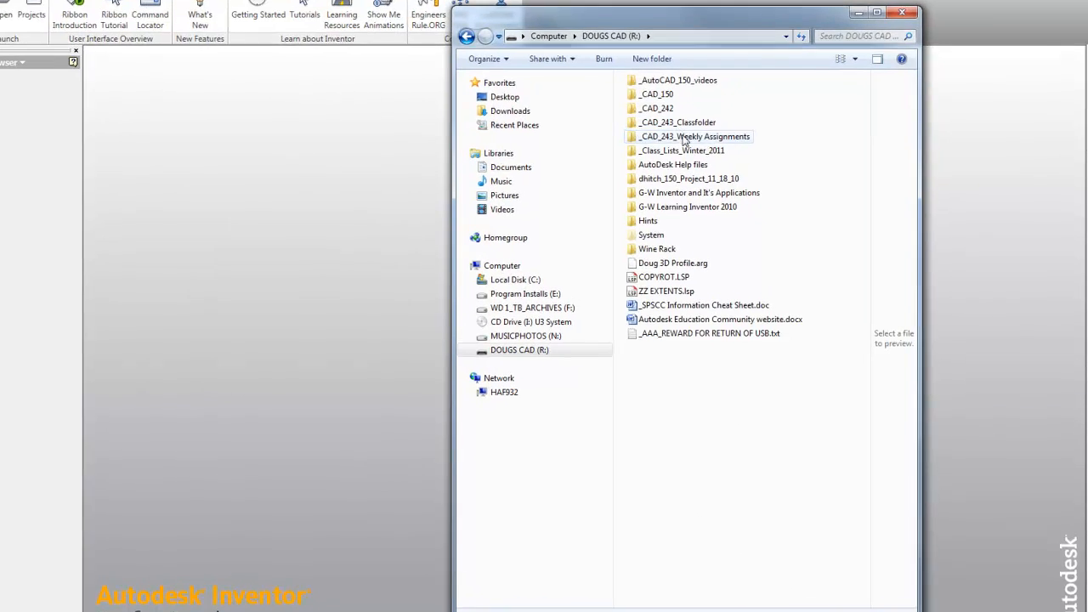
double_click(593, 97)
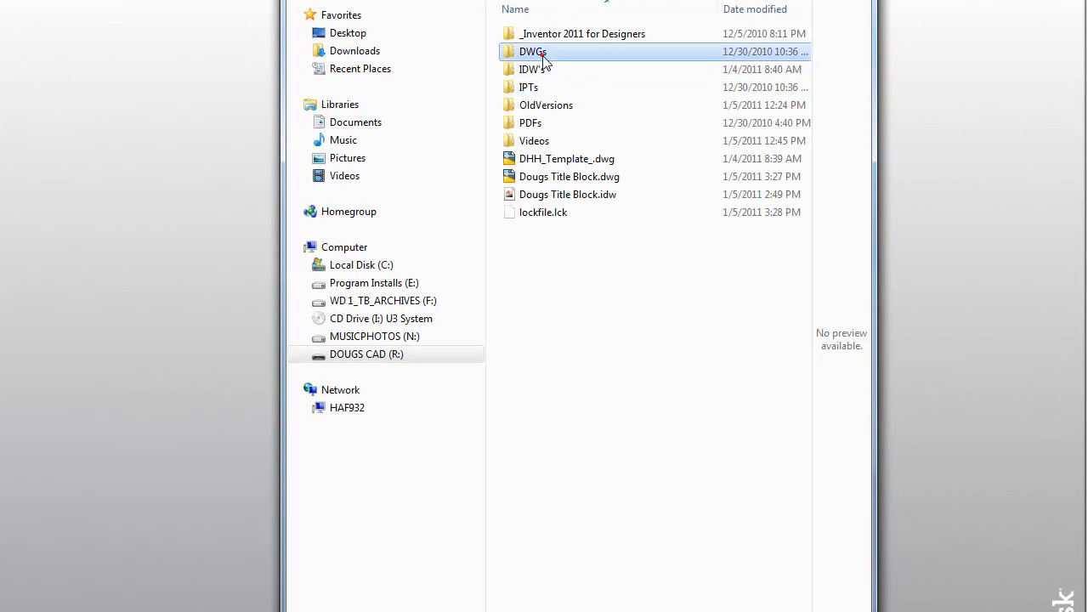
double_click(563, 61)
double_click(548, 48)
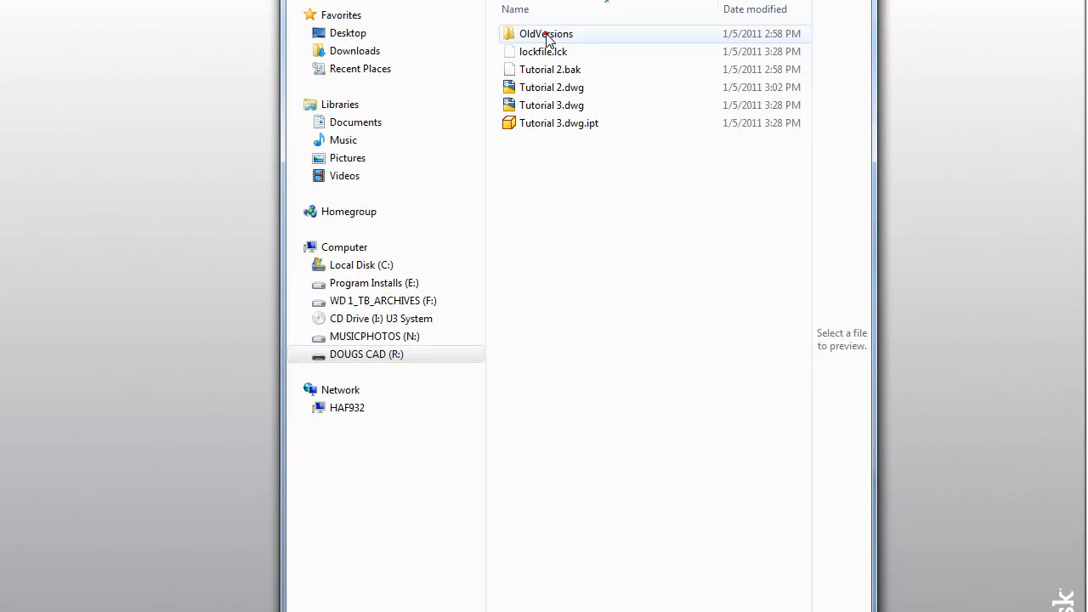
Step: Open Tutorial 3.dwg with the AutoCAD Application
right_click(551, 113)
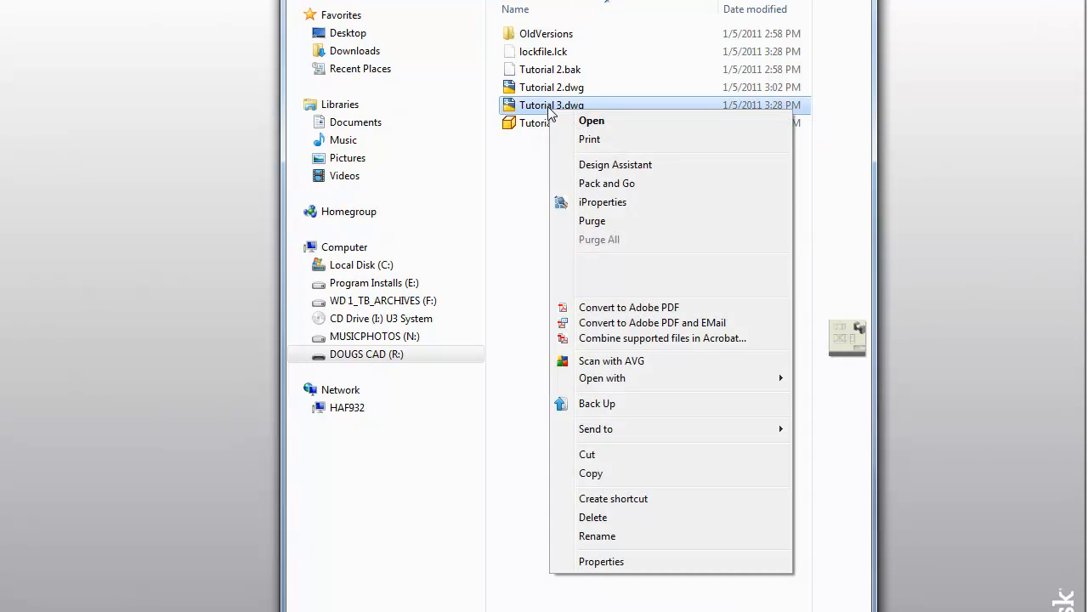
mouse_move(612, 384)
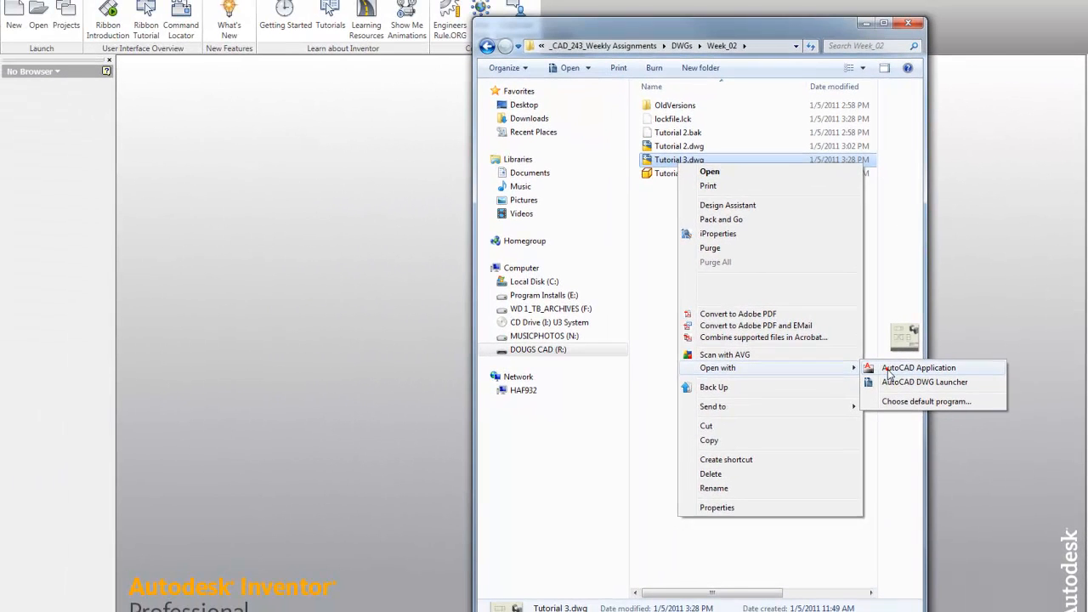
click(889, 371)
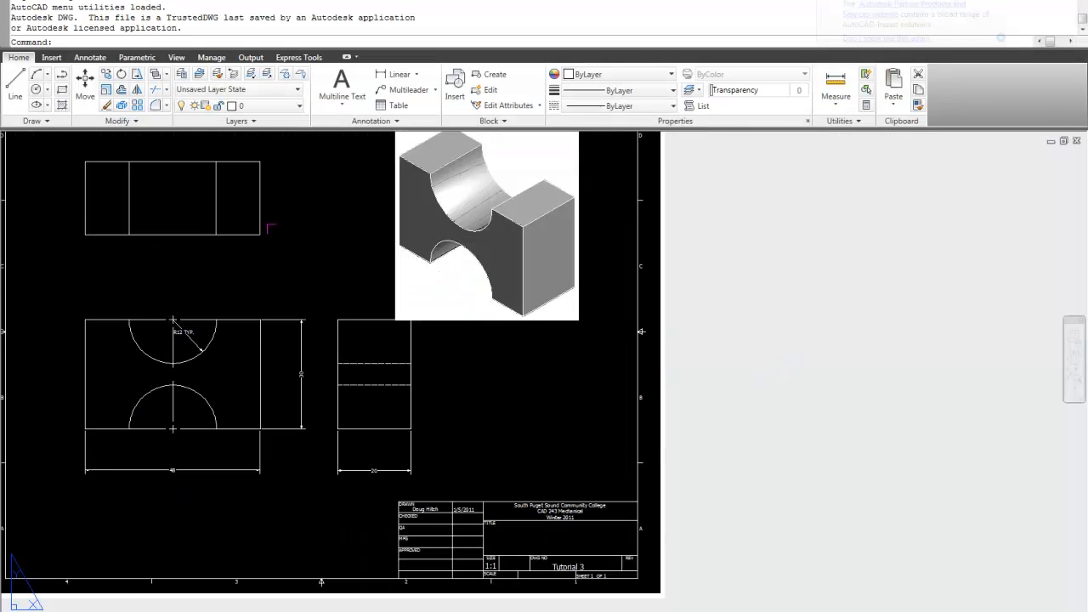
Step: Set up a plot of the sheet with the DWG To PDF.pc3 plotter and preview it
click(15, 3)
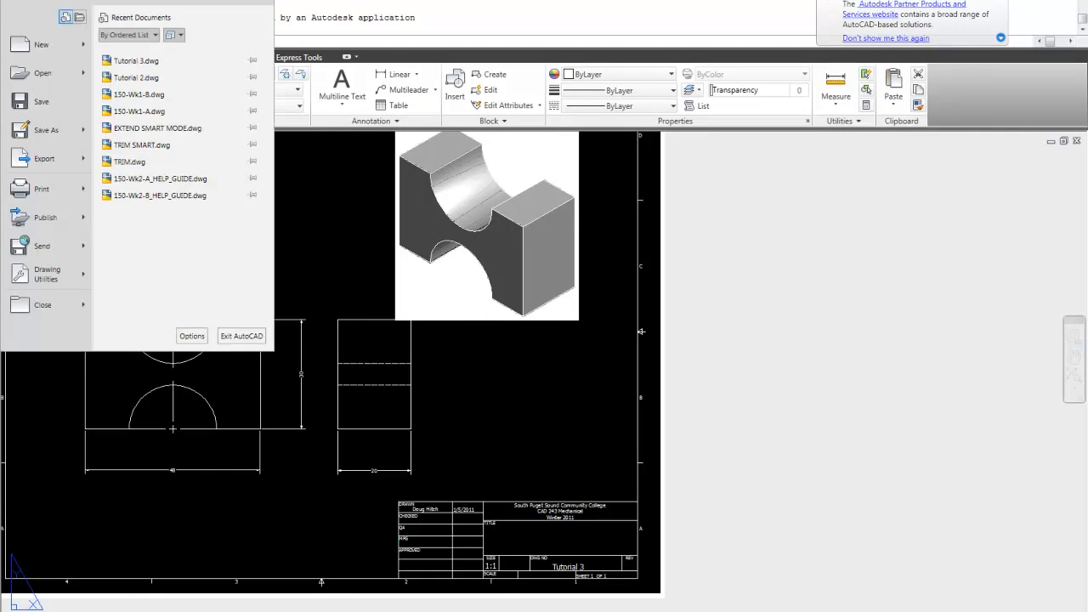
click(1, 196)
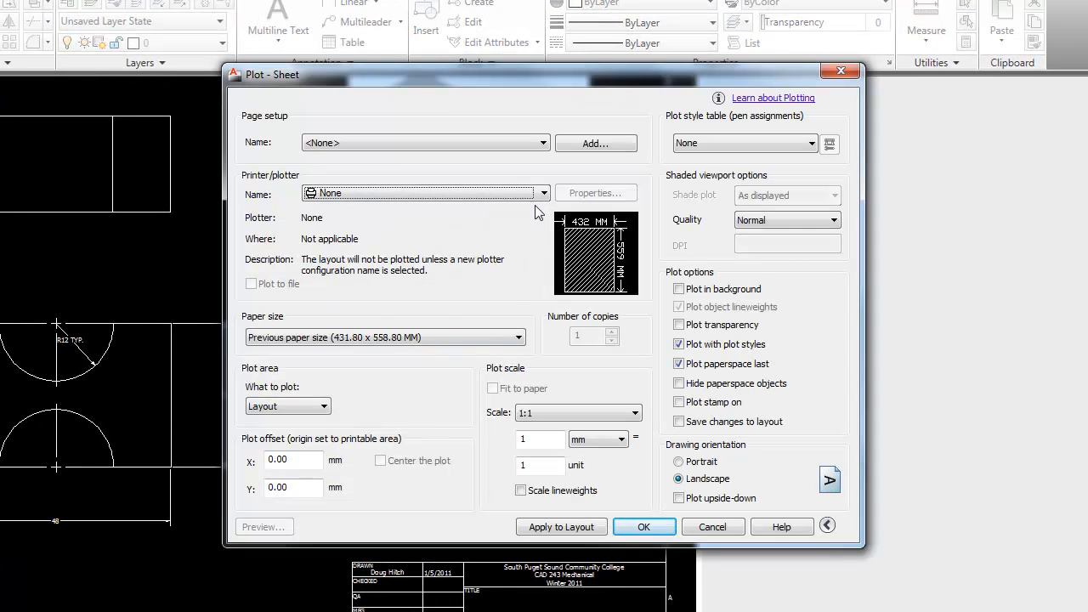
click(544, 193)
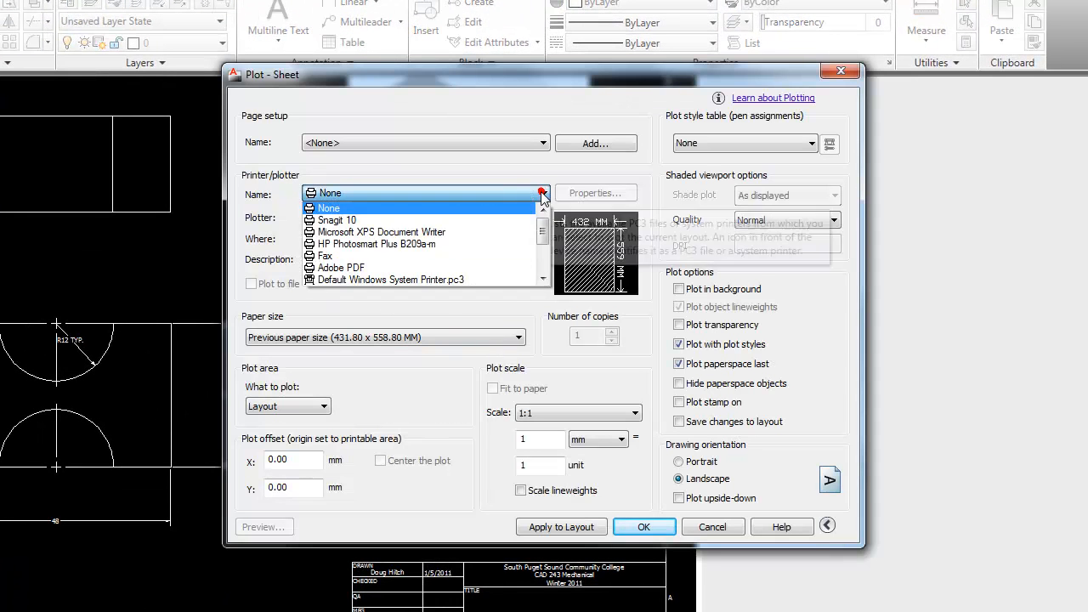
scroll(541, 255, down, 2)
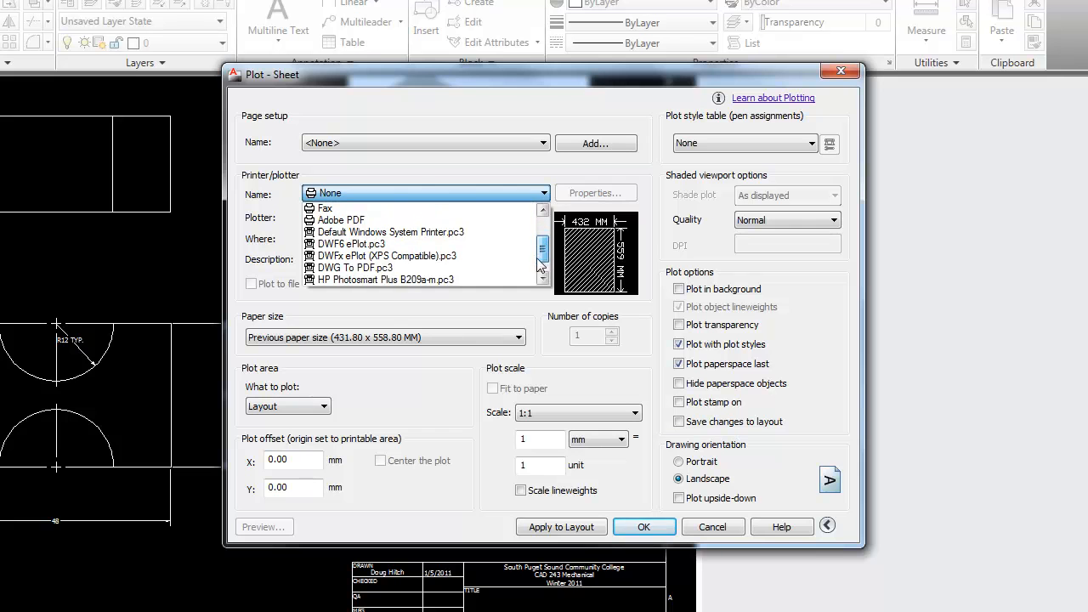
click(380, 268)
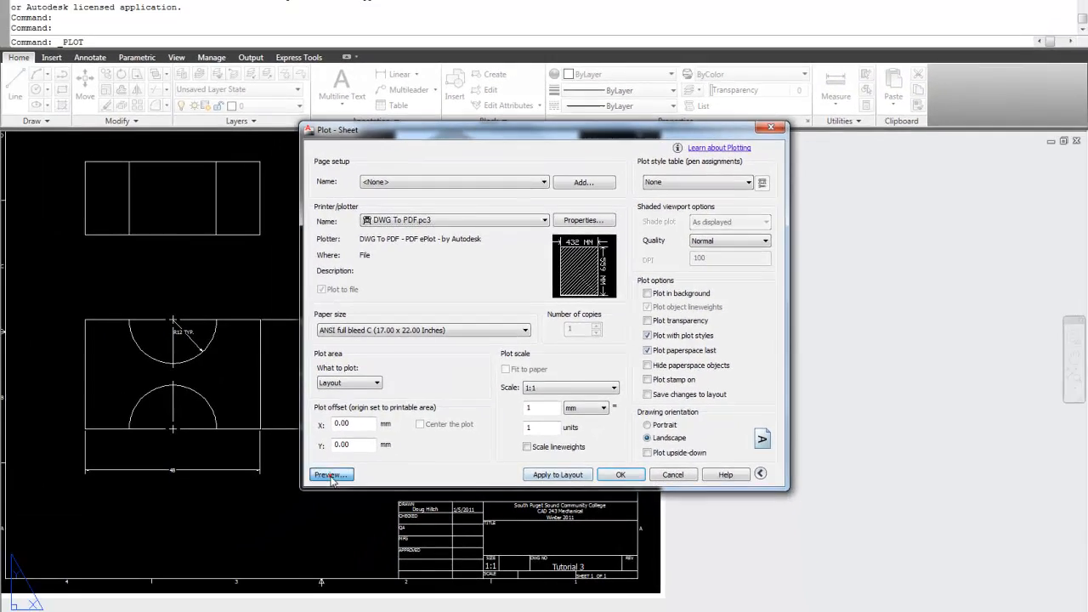
click(297, 501)
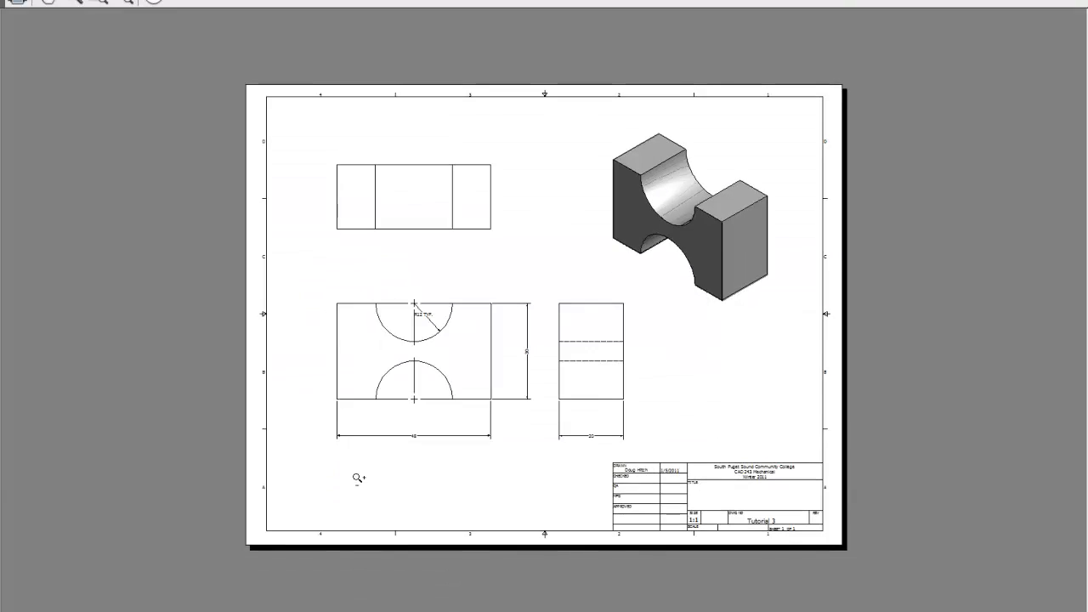
key(Escape)
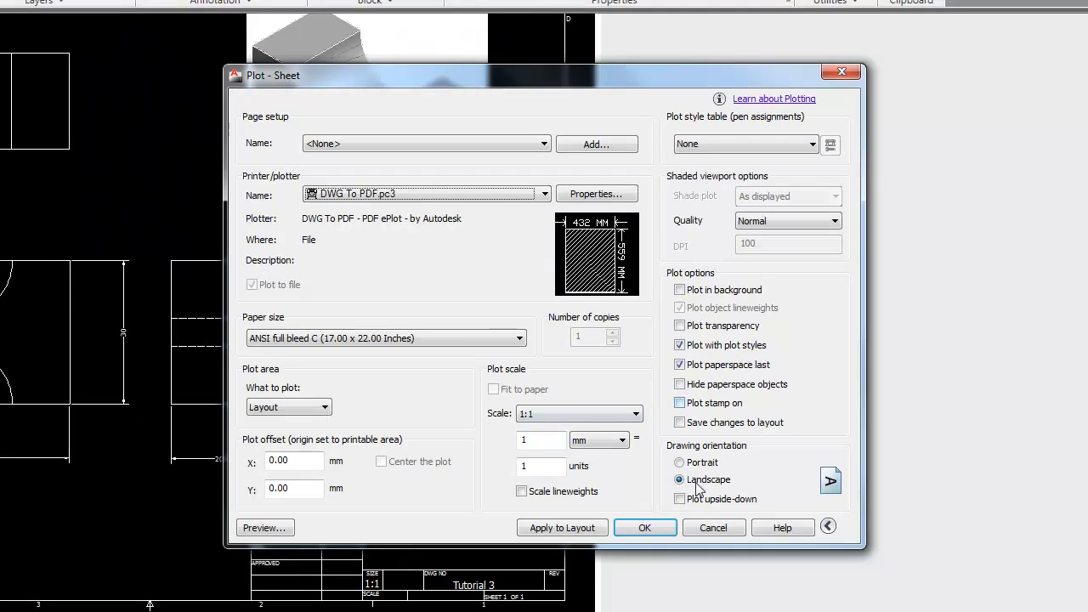
Step: Plot the sheet to Tutorial 3-Sheet.pdf in the Week_02 folder inside _CAD_243_Weekly Assignments, PDFs
click(646, 528)
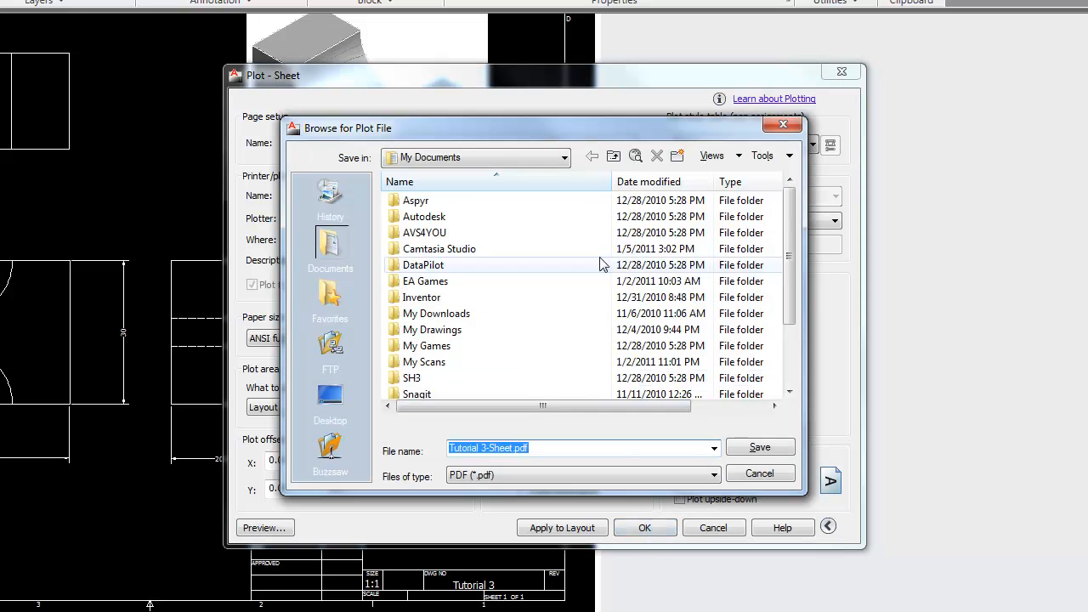
click(564, 158)
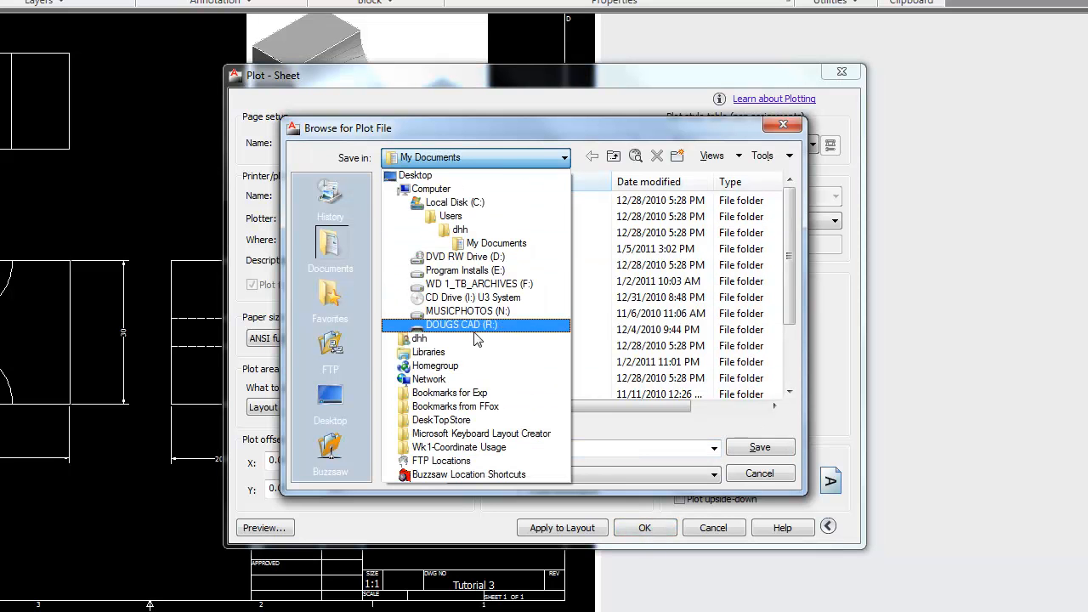
click(476, 320)
double_click(463, 265)
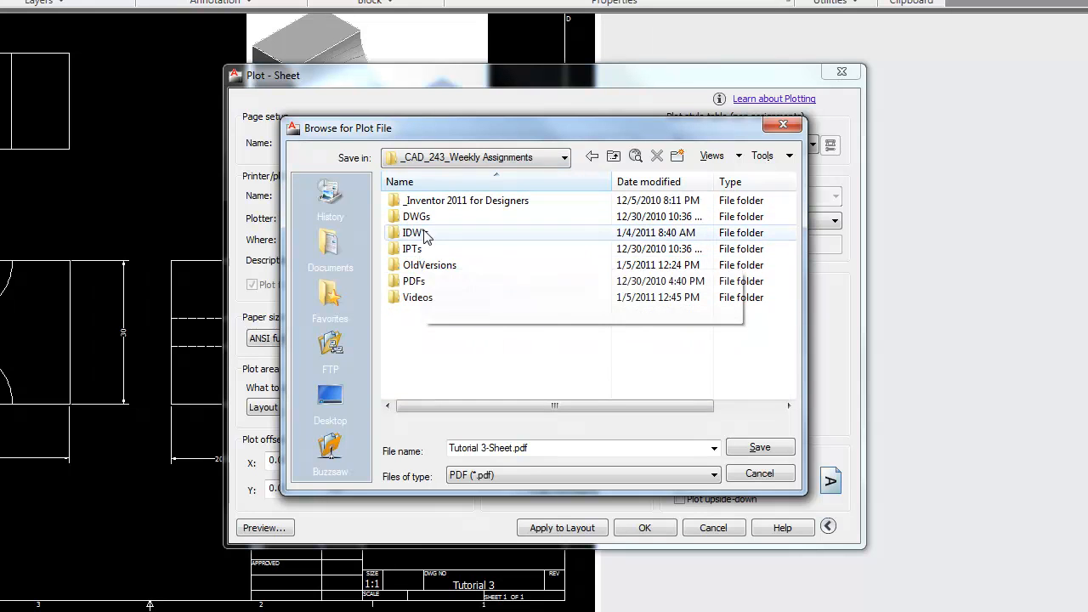
double_click(416, 280)
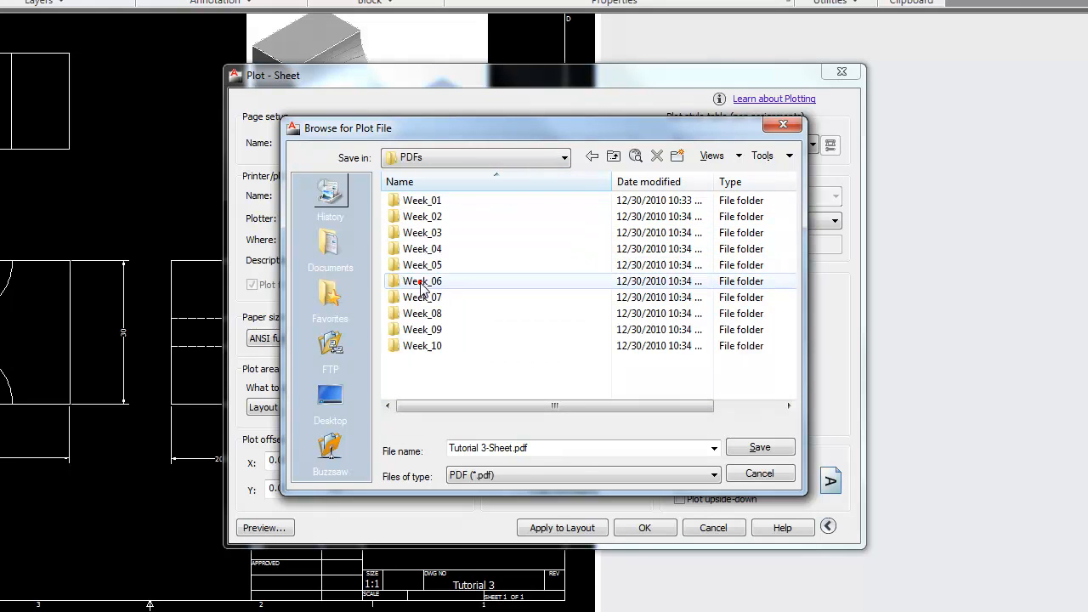
double_click(447, 218)
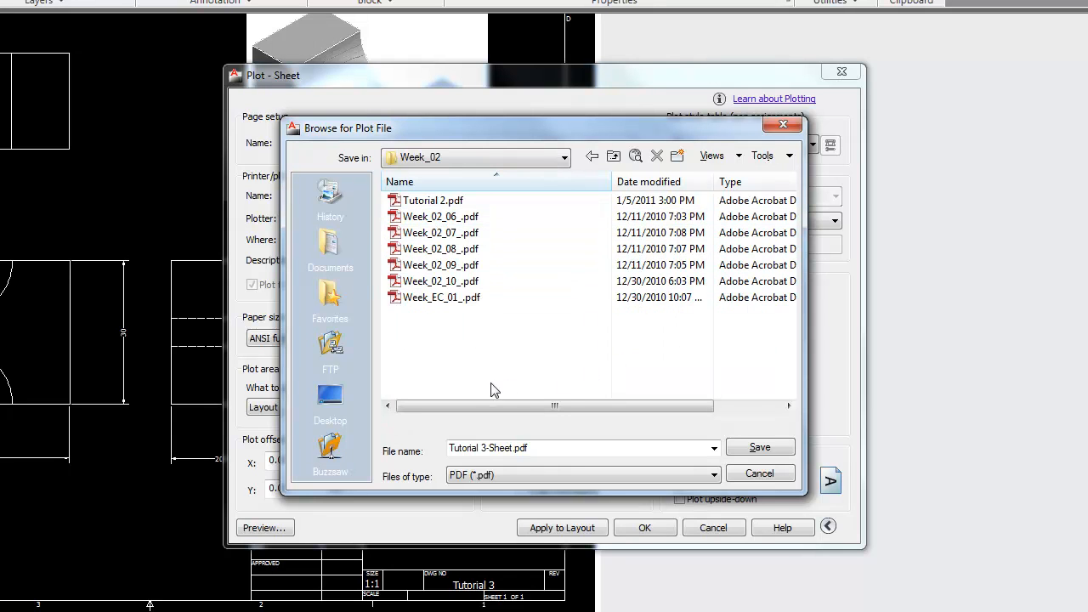
click(758, 448)
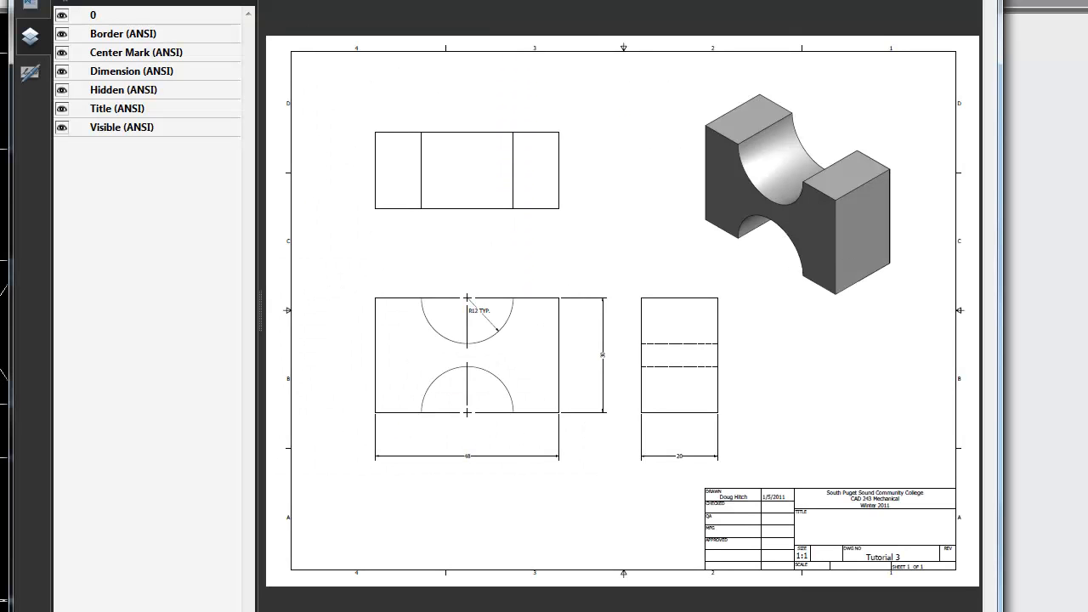
Step: Close the plotted PDF and start exiting AutoCAD
key(alt+F4)
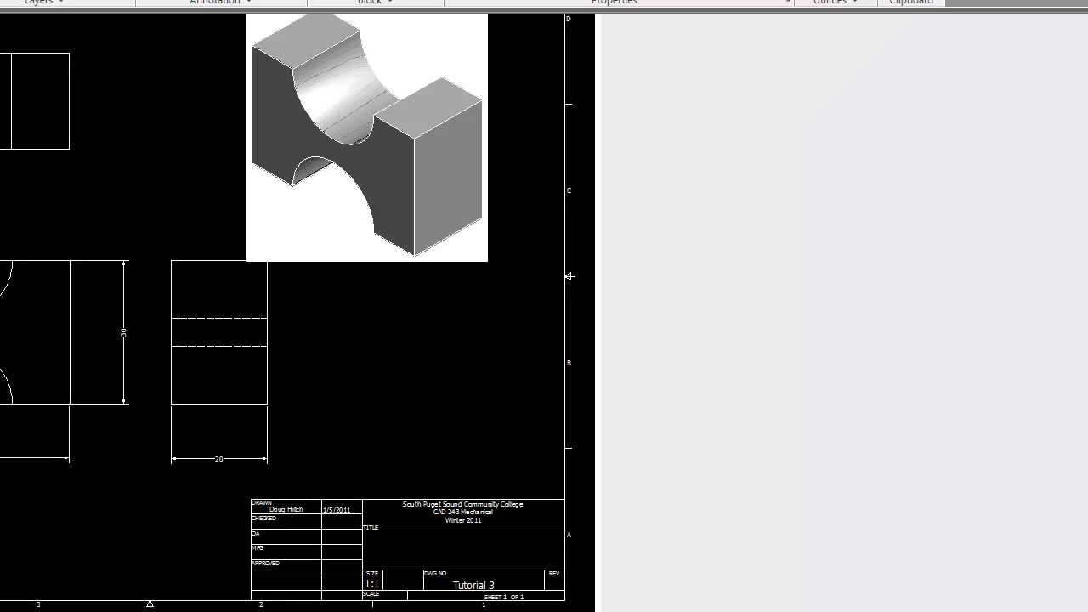
key(alt+F4)
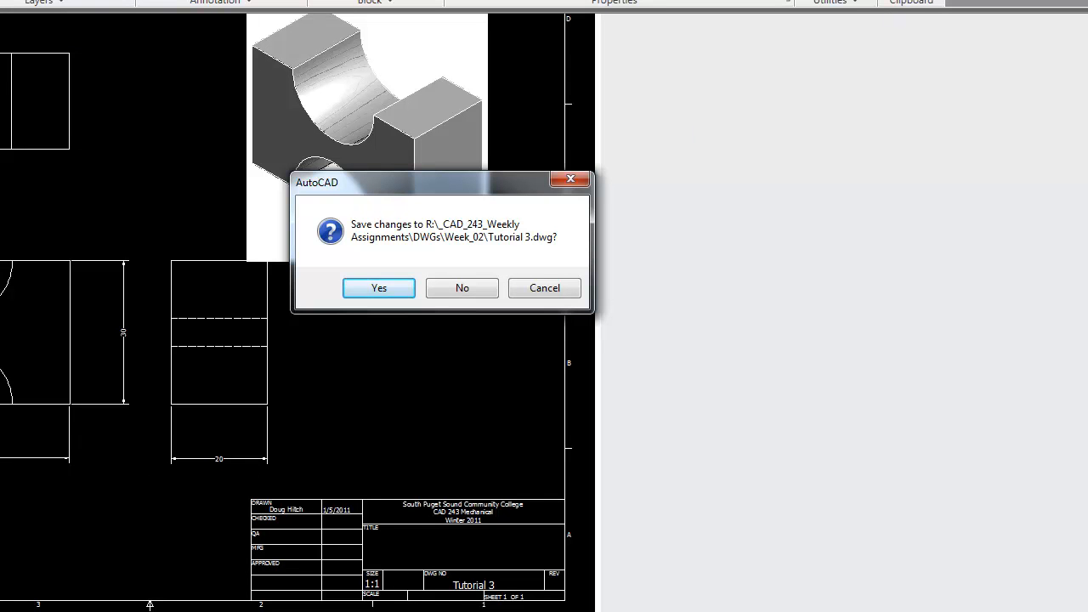